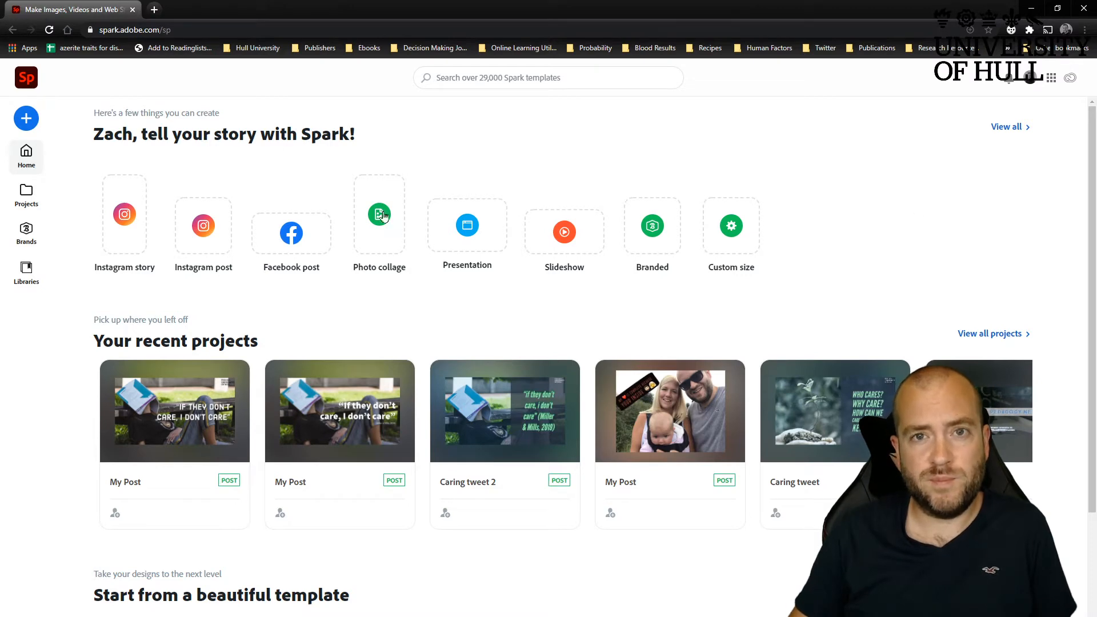
- Create a new brand with University of Hull Logo (White).png from the desktop's Hull University OBS overlay folder as its logo
{"action": "left_click", "coordinate": [26, 233]}
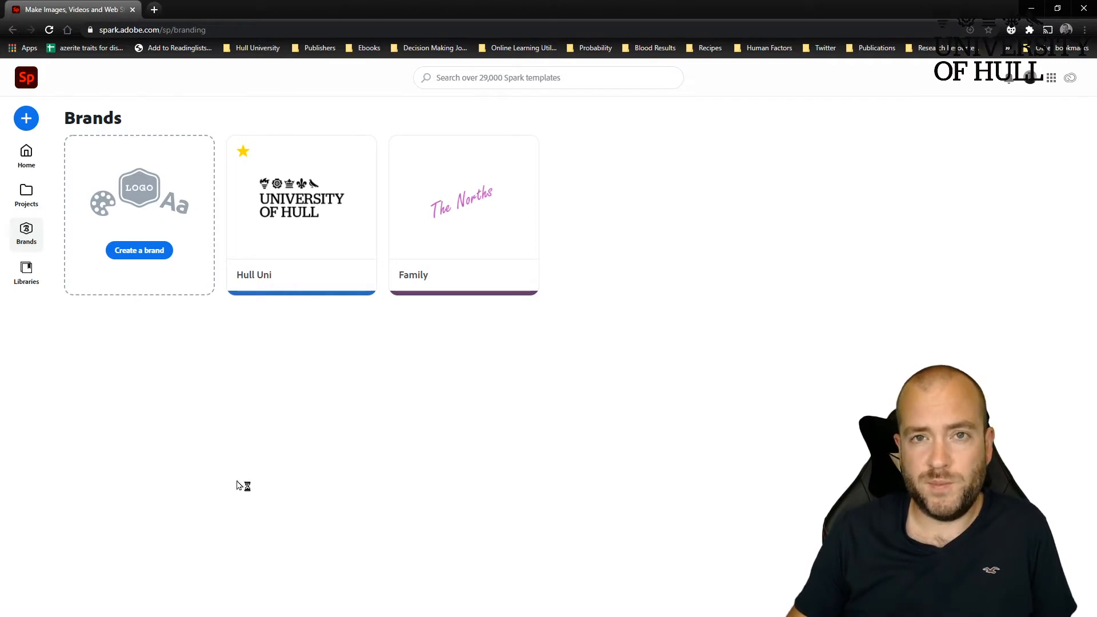
{"action": "left_click", "coordinate": [141, 251]}
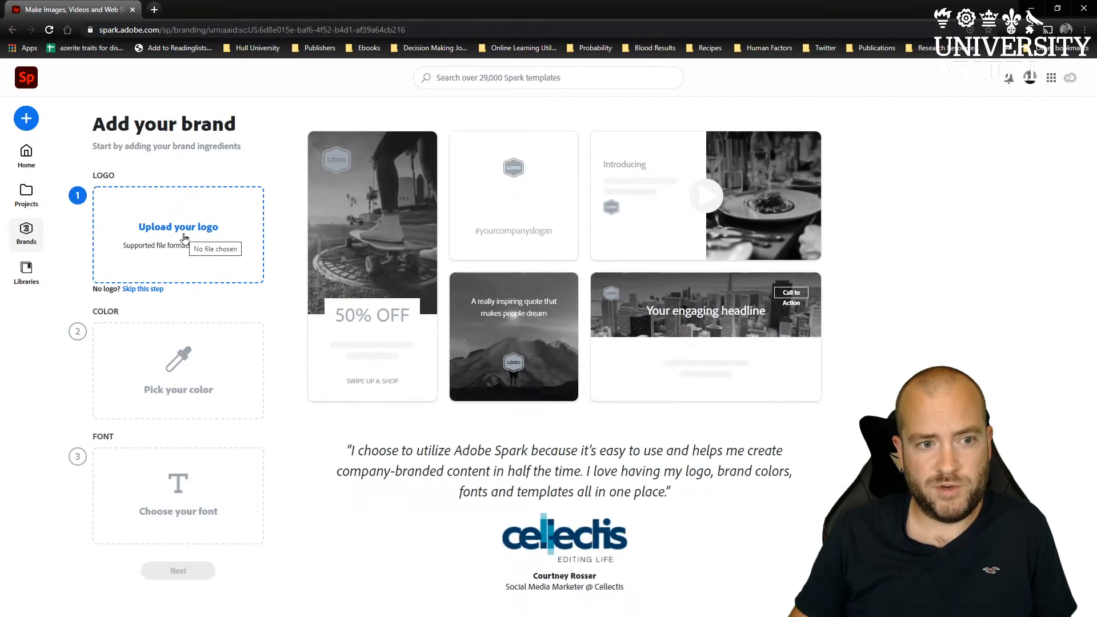
{"action": "left_click", "coordinate": [185, 238]}
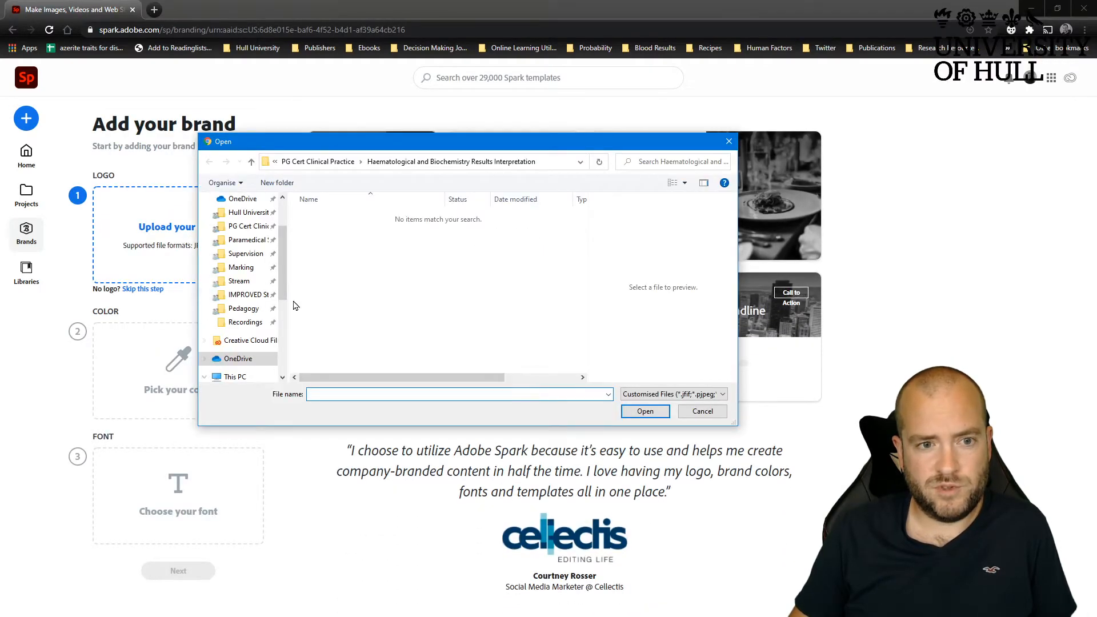
{"action": "scroll", "coordinate": [283, 244], "scroll_direction": "up", "scroll_amount": 2}
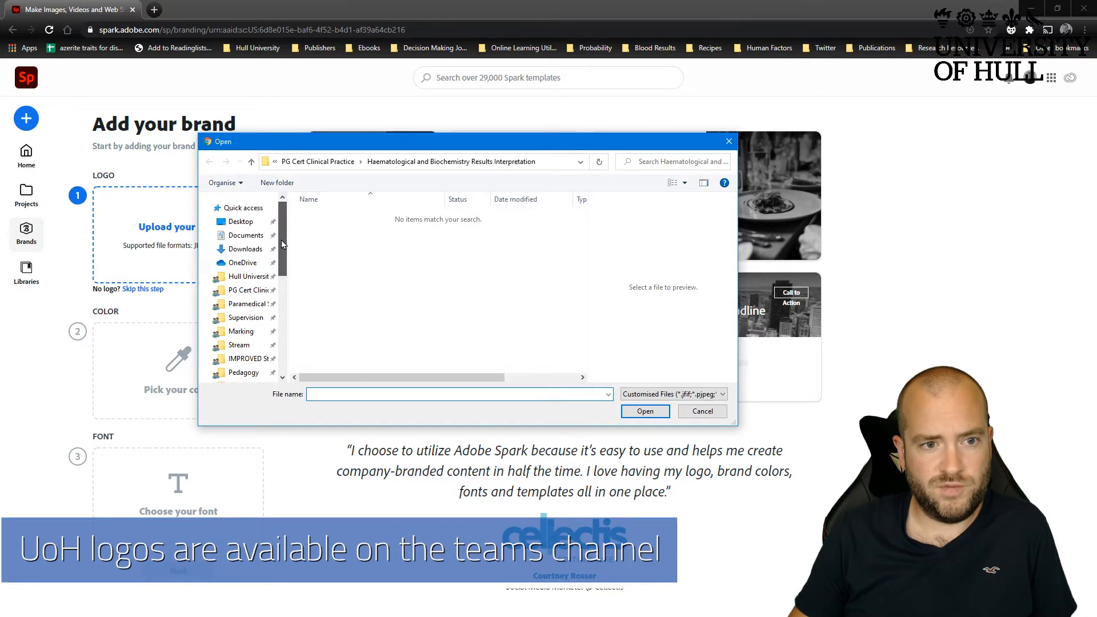
{"action": "left_click", "coordinate": [256, 223]}
{"action": "double_click", "coordinate": [362, 216]}
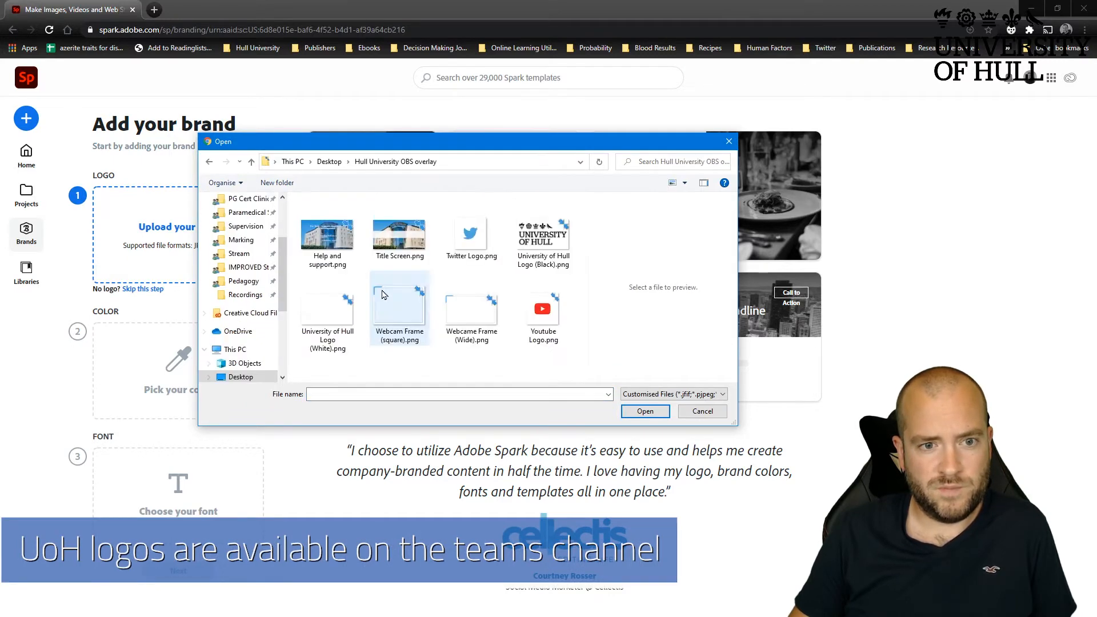
{"action": "left_click", "coordinate": [328, 320]}
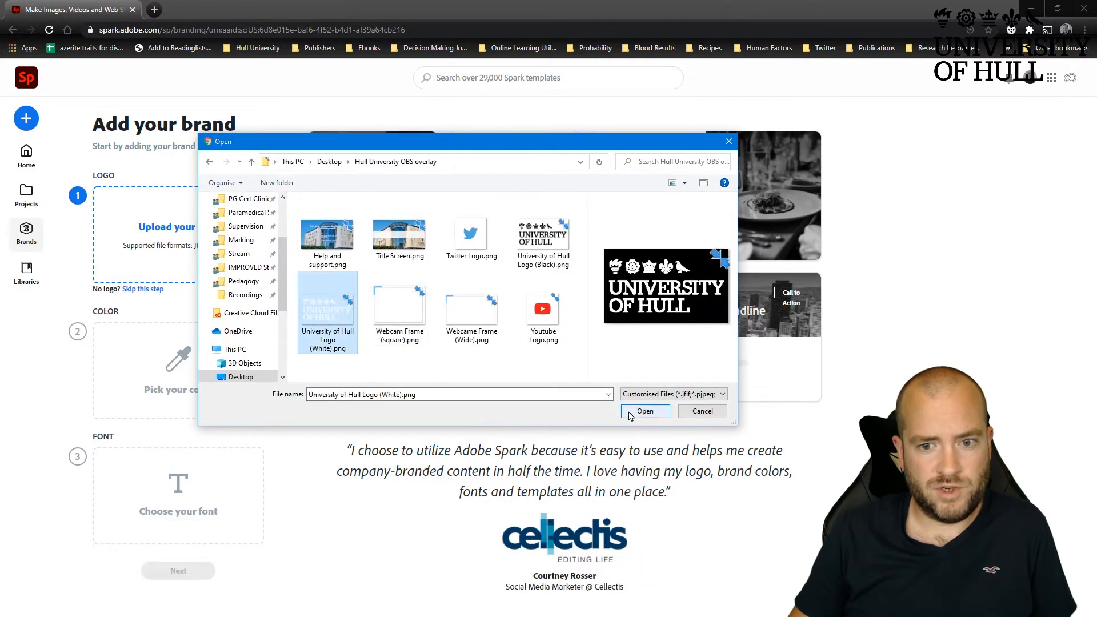
{"action": "left_click", "coordinate": [644, 412]}
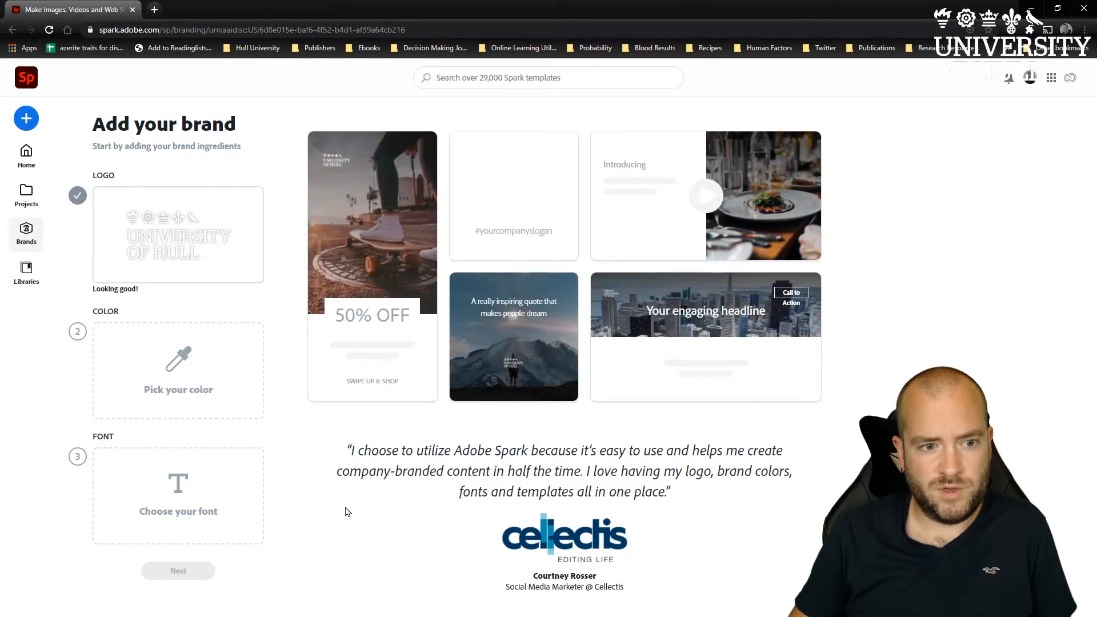
- Set the brand colour to the blue #2D42BF
{"action": "left_click", "coordinate": [222, 386]}
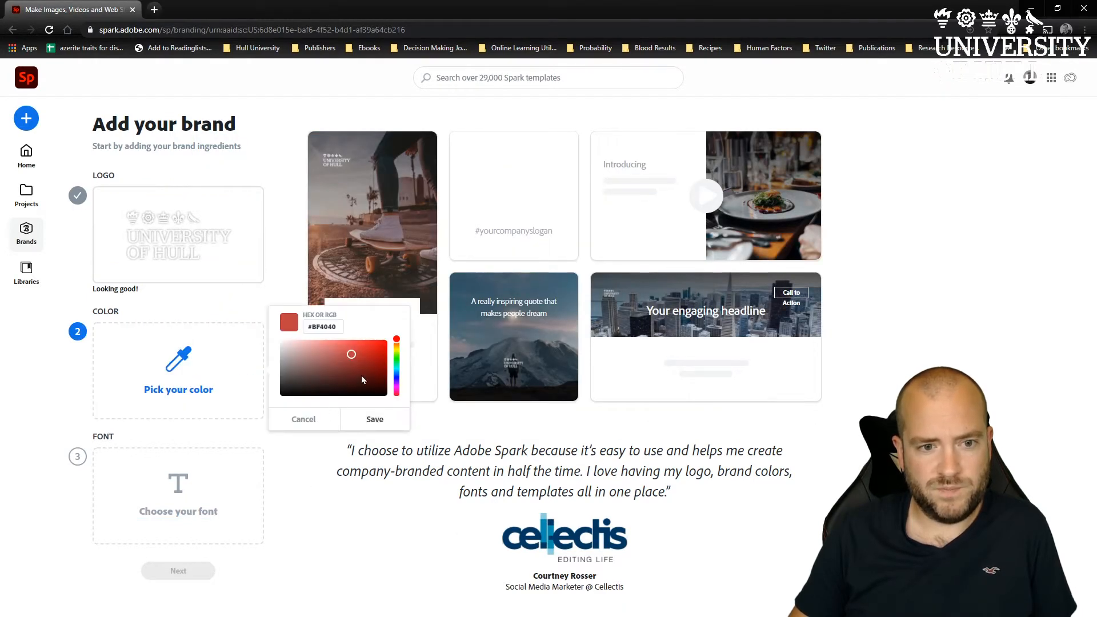
{"action": "left_click_drag", "start_coordinate": [398, 384], "coordinate": [360, 357]}
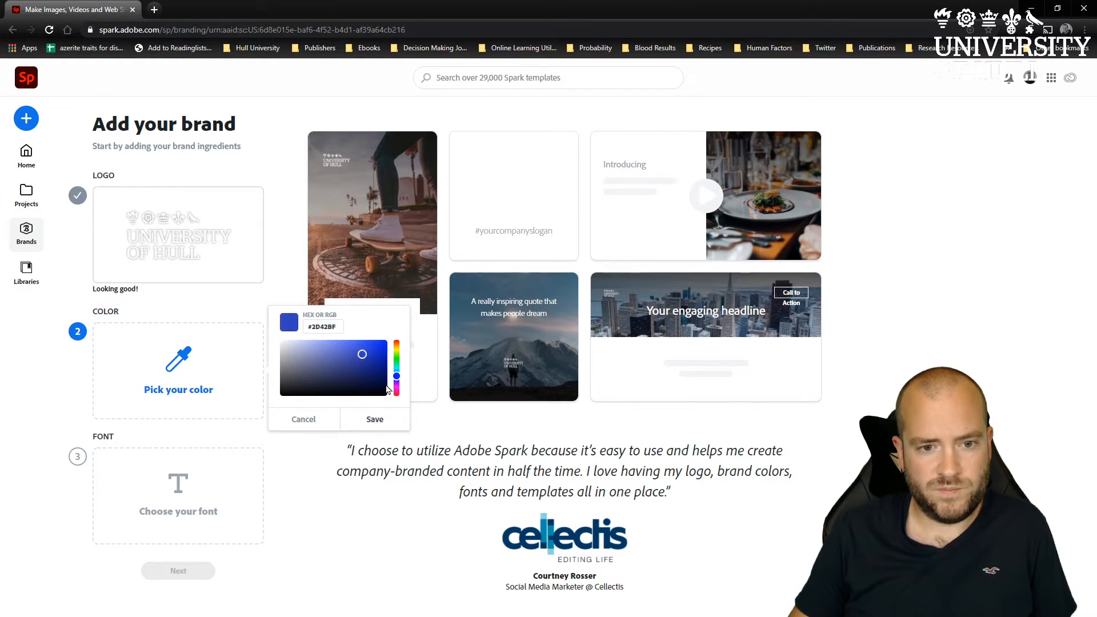
{"action": "left_click", "coordinate": [375, 420]}
- Choose PT Serif Regular from the classic fonts as the brand font
{"action": "left_click", "coordinate": [206, 511]}
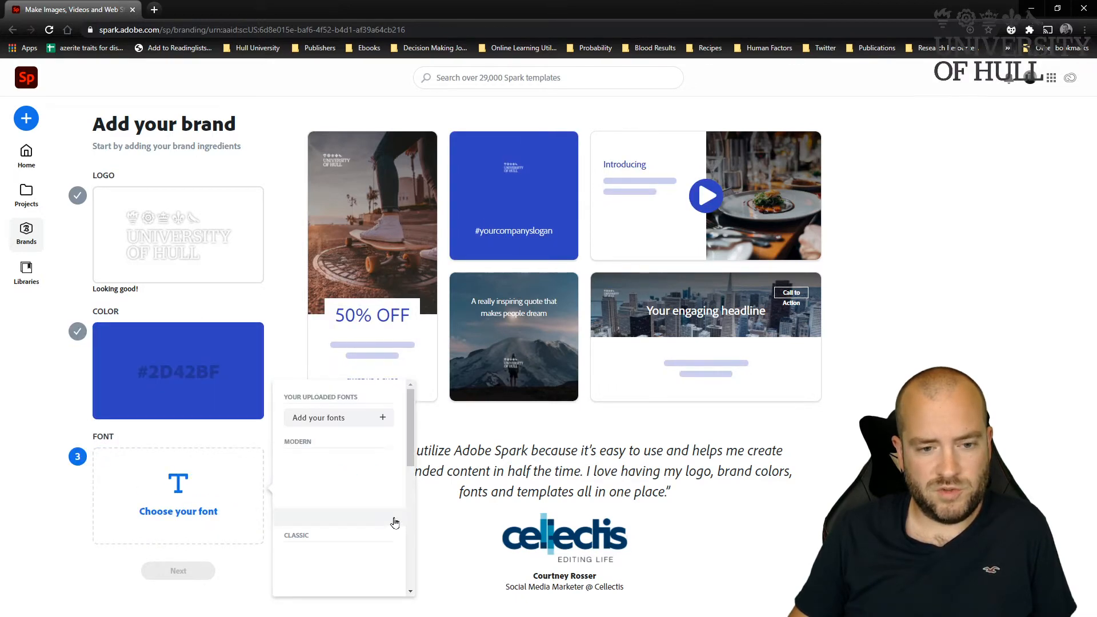
{"action": "scroll", "coordinate": [411, 445], "scroll_direction": "down", "scroll_amount": 2}
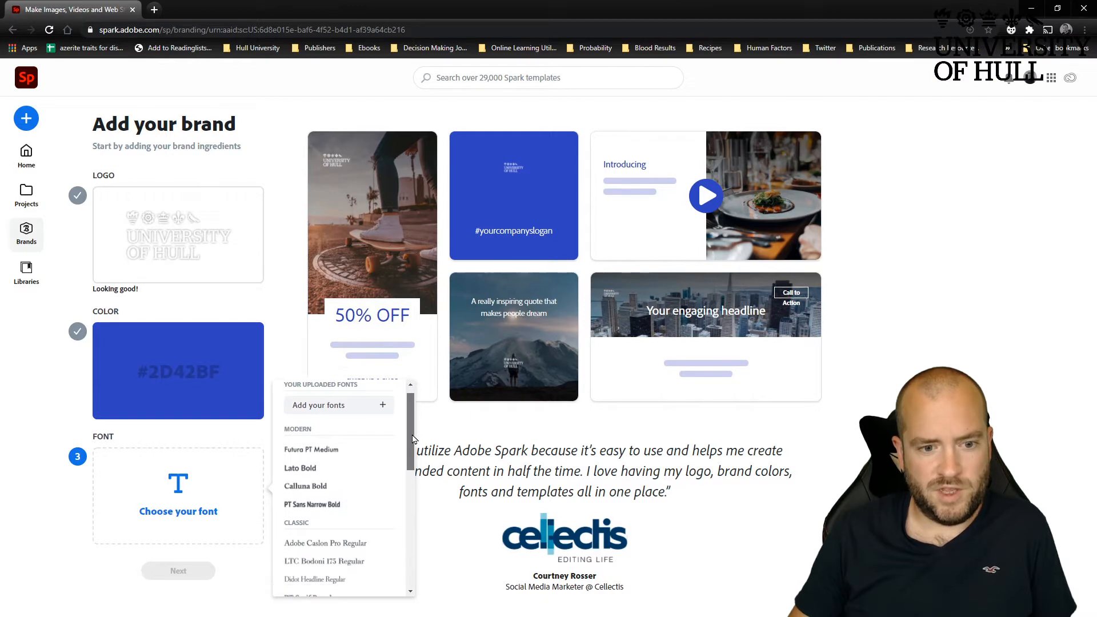
{"action": "left_click_drag", "start_coordinate": [412, 443], "coordinate": [409, 471]}
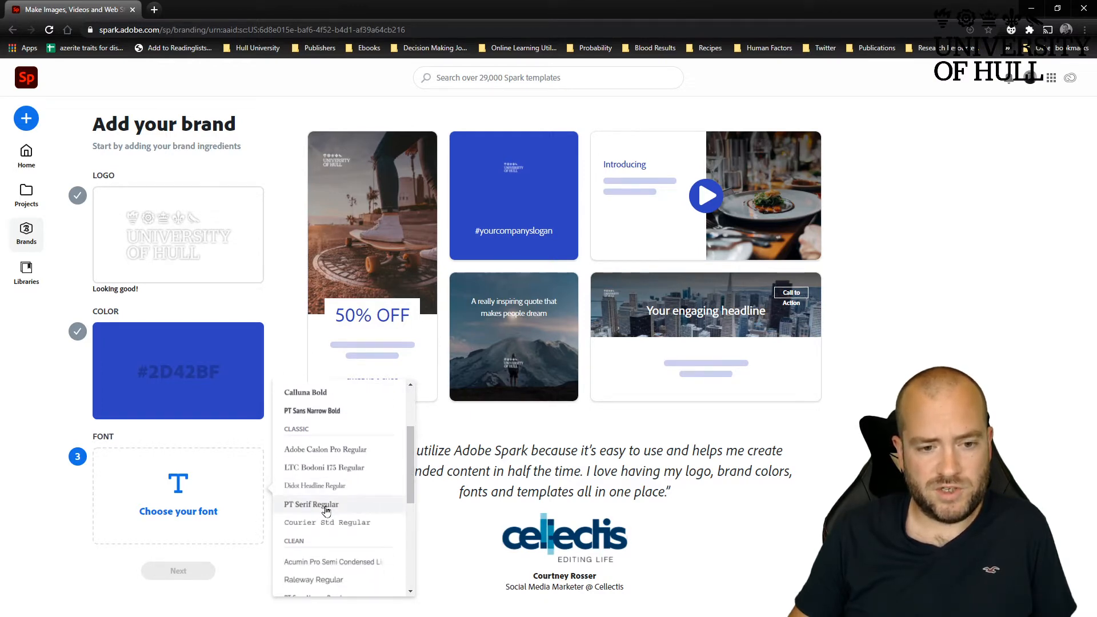
{"action": "left_click", "coordinate": [327, 508]}
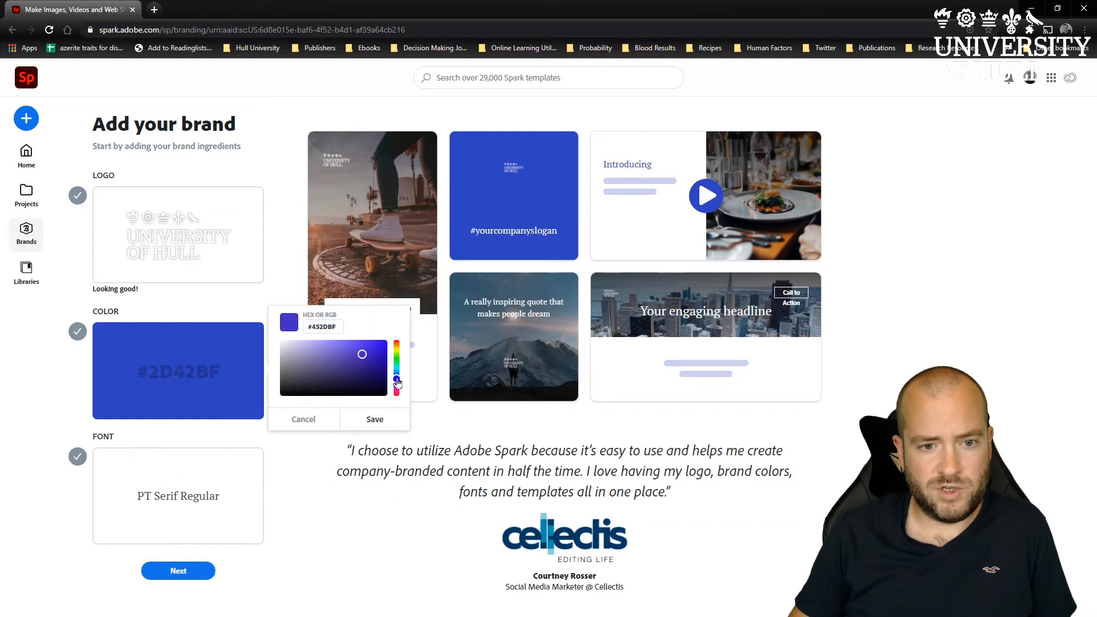
- Change the brand colour to the lighter blue #2982D6 and create the brand under the name University 2
{"action": "left_click_drag", "start_coordinate": [397, 380], "coordinate": [398, 376]}
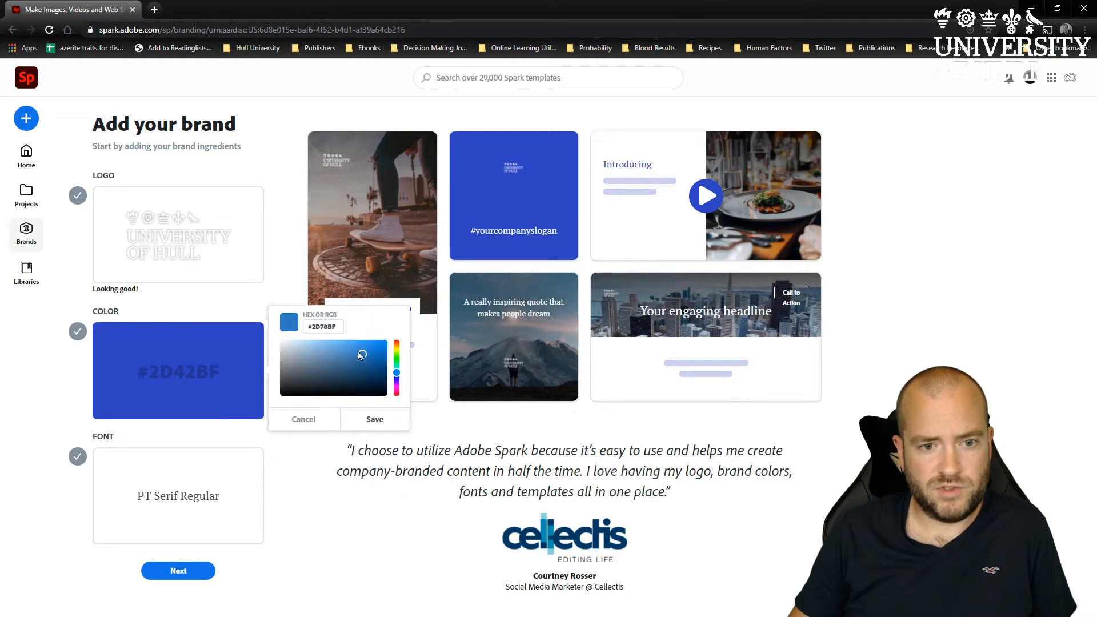
{"action": "left_click", "coordinate": [375, 419]}
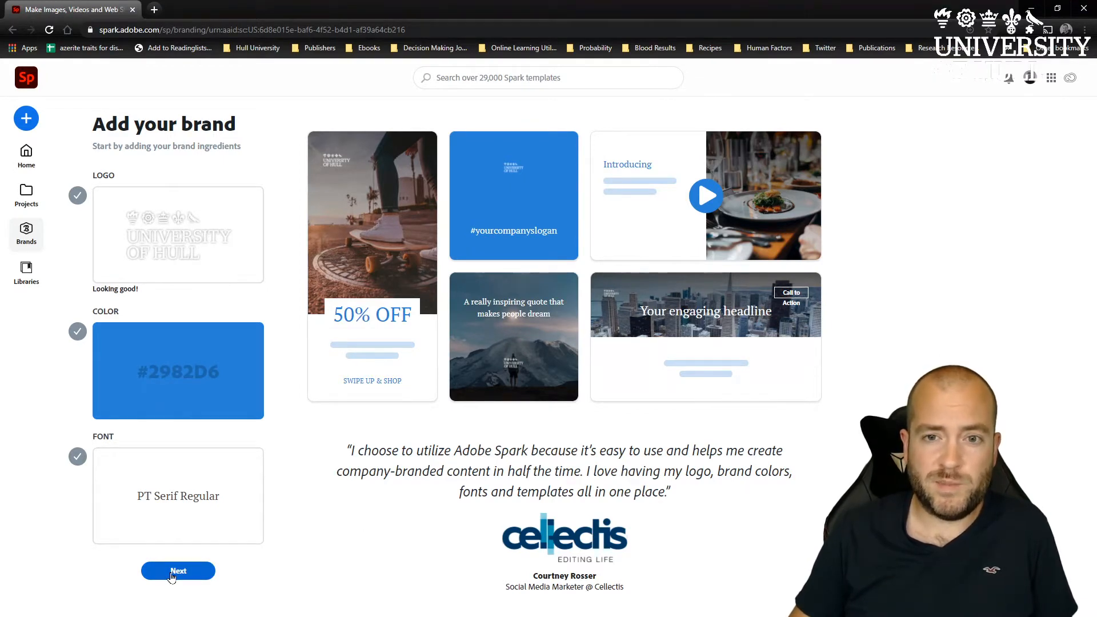
{"action": "left_click", "coordinate": [171, 573]}
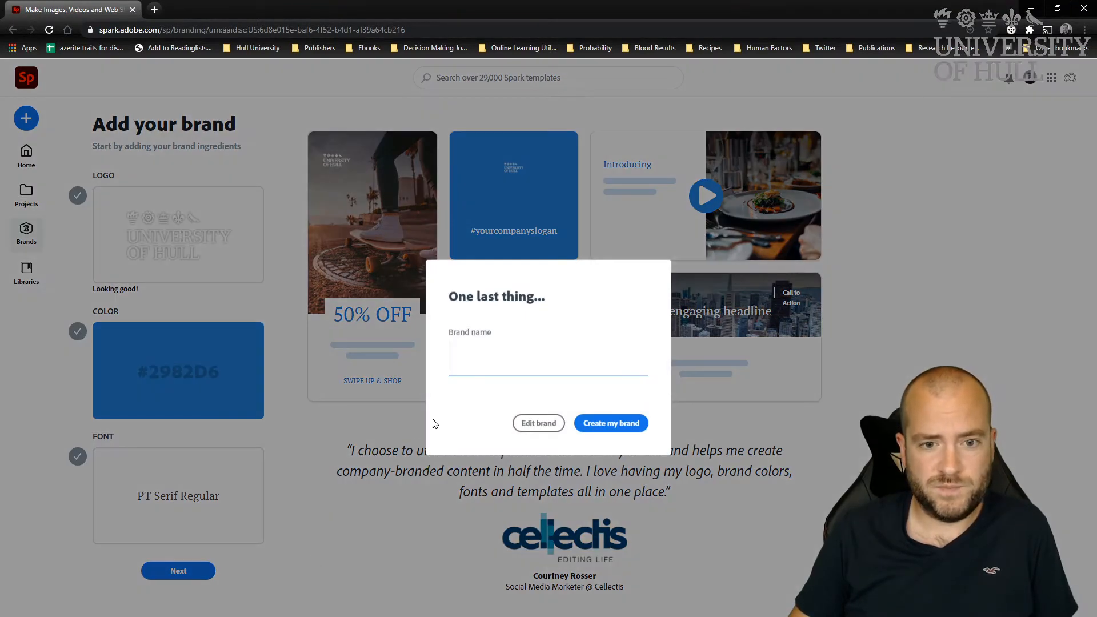
{"action": "type", "text": "Un"}
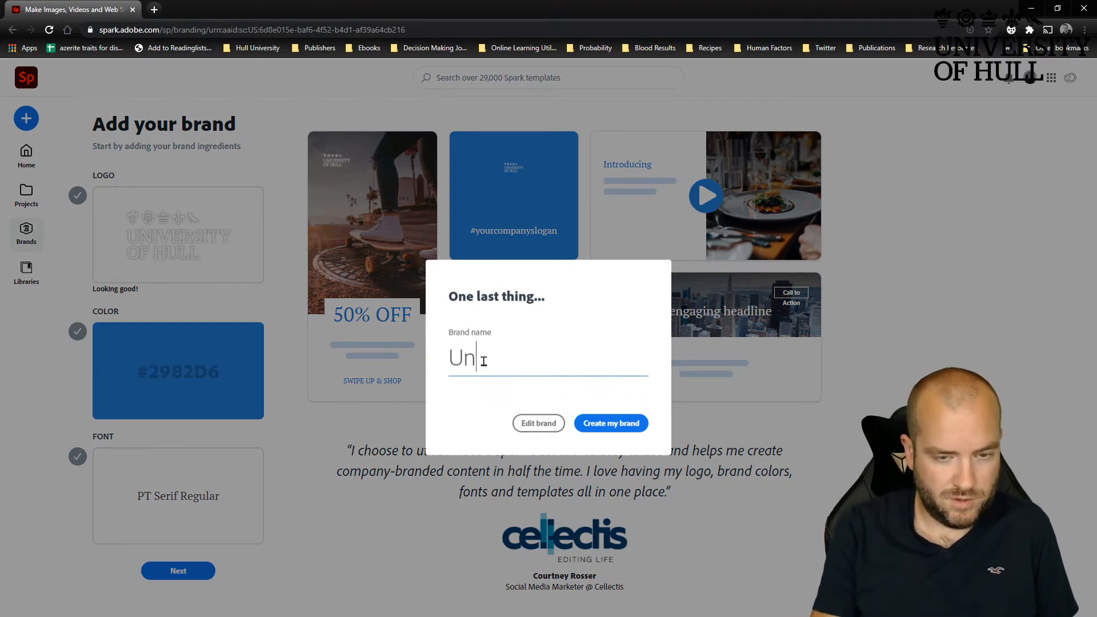
{"action": "type", "text": "iversity 2"}
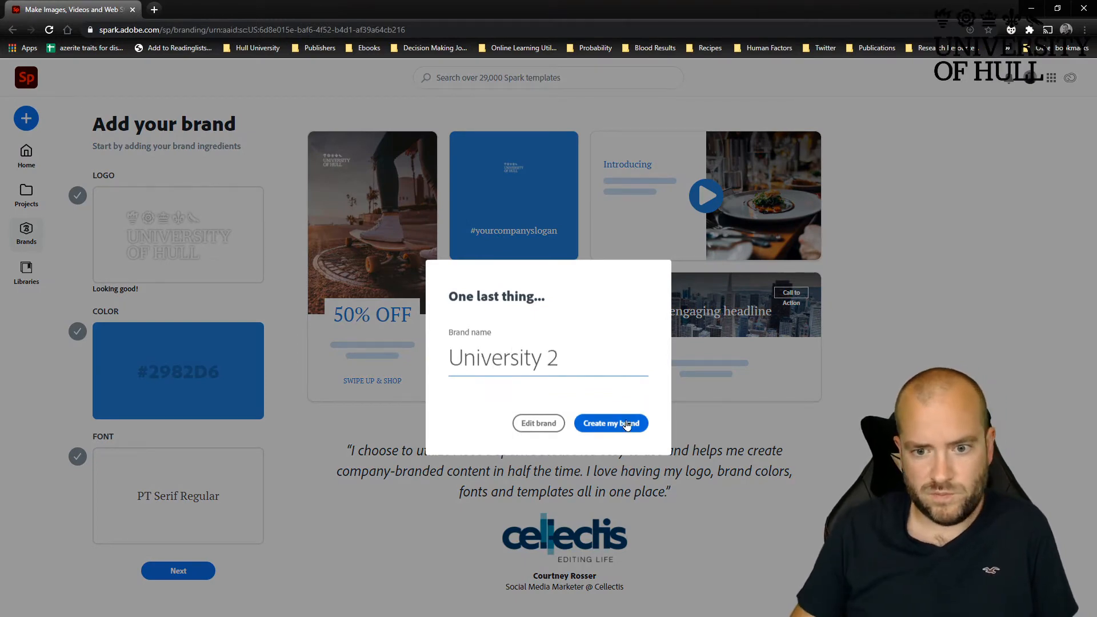
{"action": "left_click", "coordinate": [629, 423]}
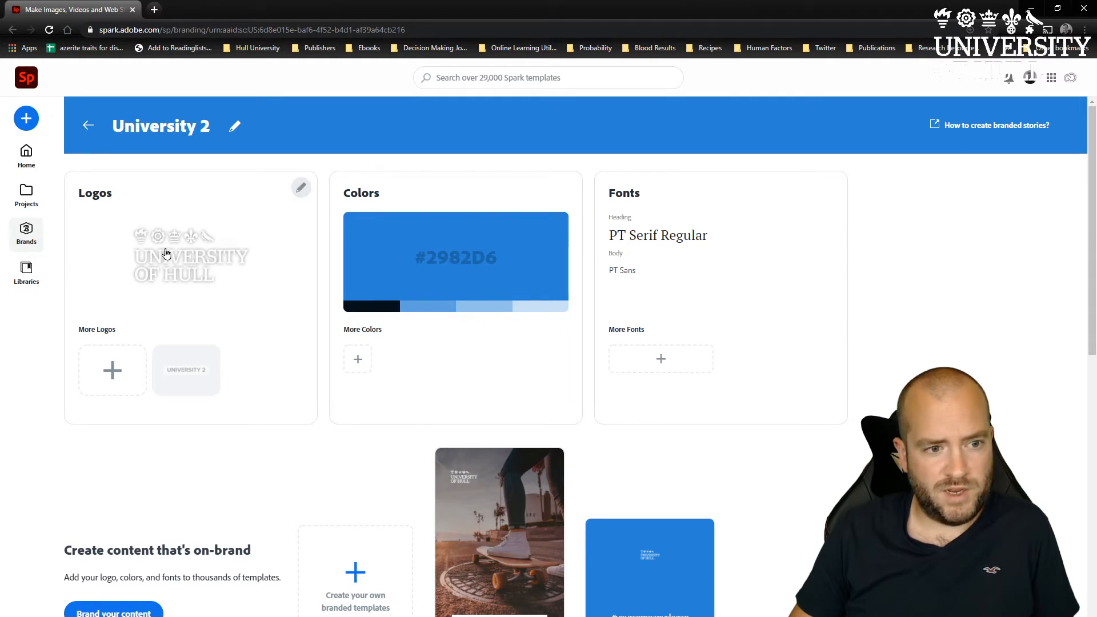
- Add University of Hull Logo (Black).png as an additional logo for the University 2 brand
{"action": "left_click", "coordinate": [113, 374]}
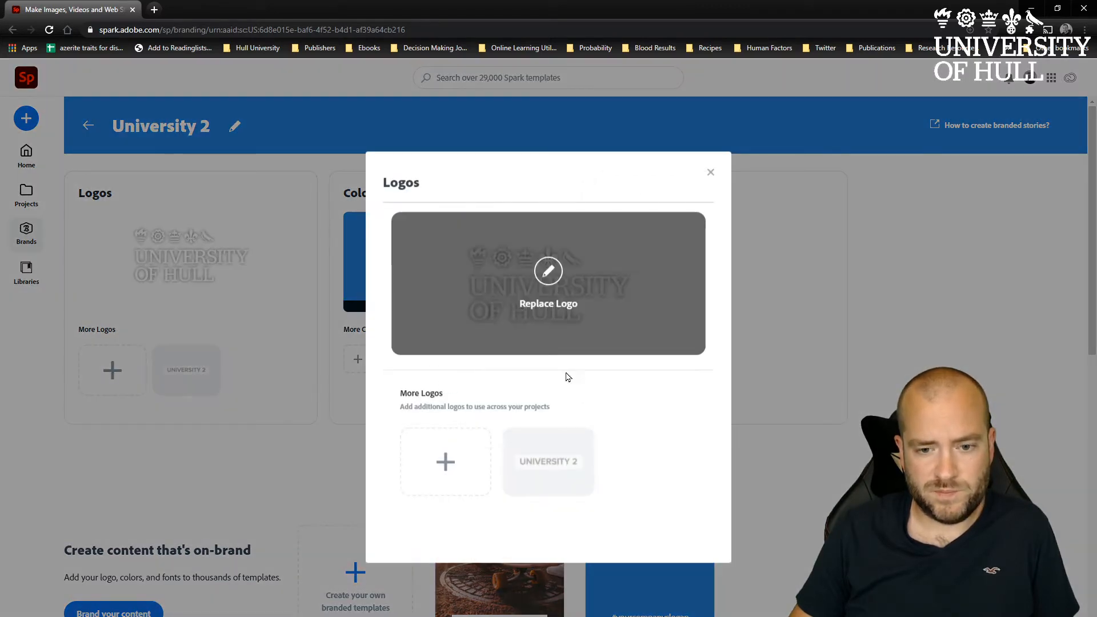
{"action": "left_click", "coordinate": [444, 462]}
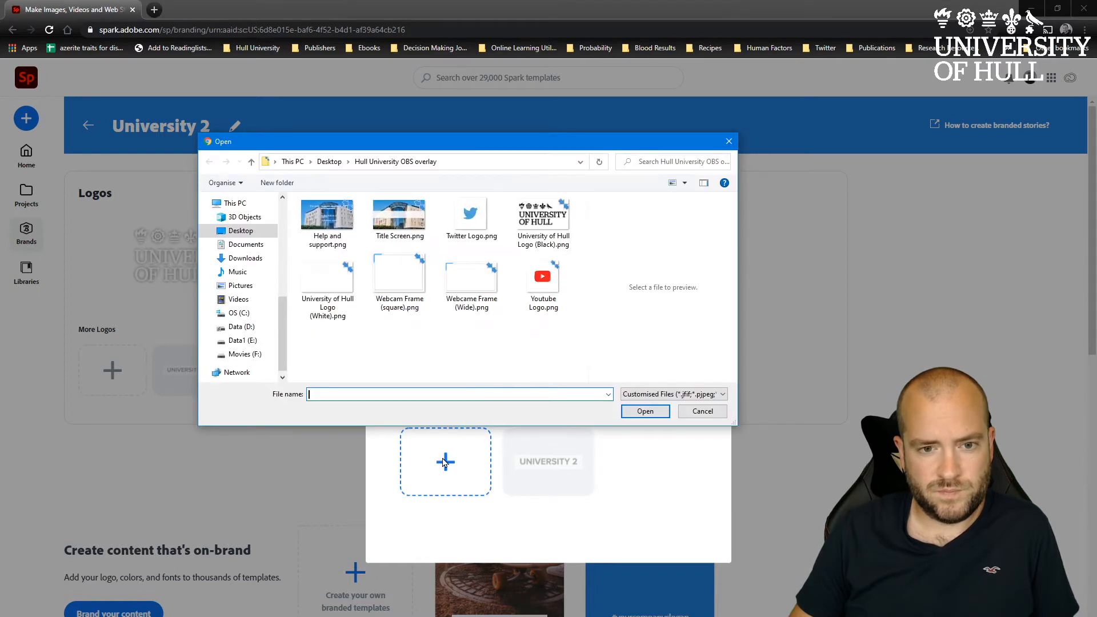
{"action": "left_click", "coordinate": [542, 222]}
{"action": "left_click", "coordinate": [641, 412]}
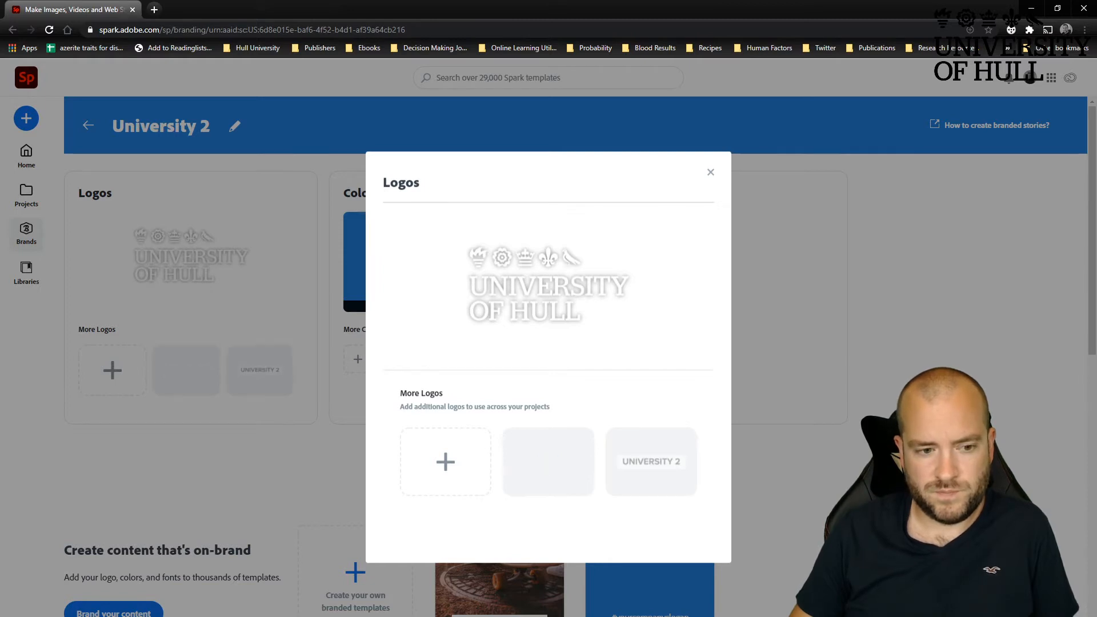
{"action": "left_click", "coordinate": [711, 172]}
{"action": "scroll", "coordinate": [883, 266], "scroll_direction": "down", "scroll_amount": 2}
{"action": "scroll", "coordinate": [571, 354], "scroll_direction": "up", "scroll_amount": 2}
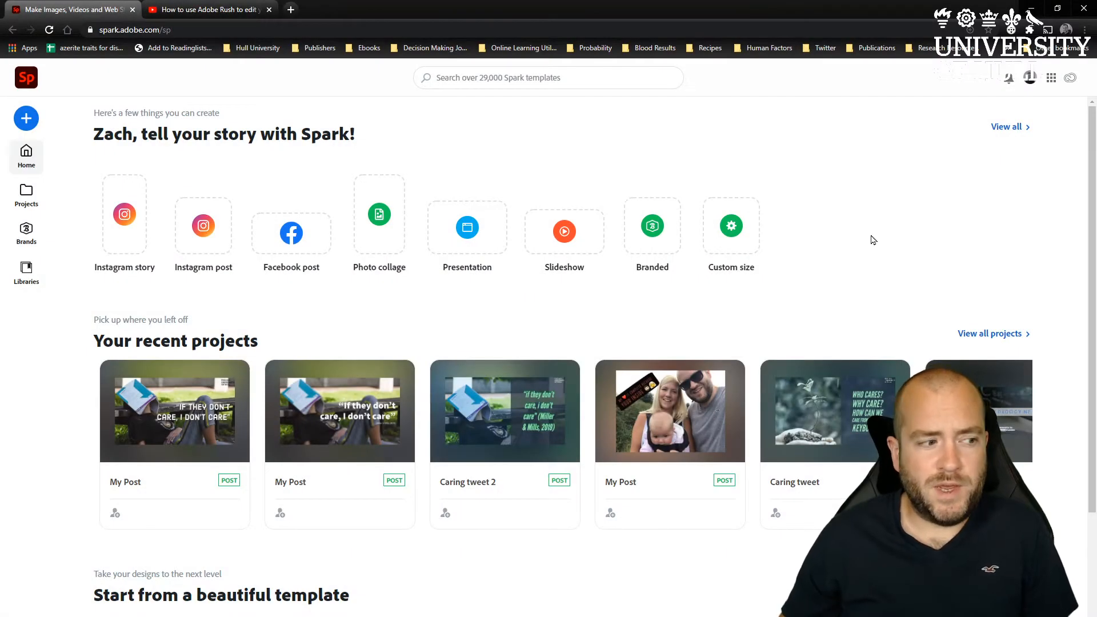
- Create a new web page project
{"action": "left_click", "coordinate": [26, 120]}
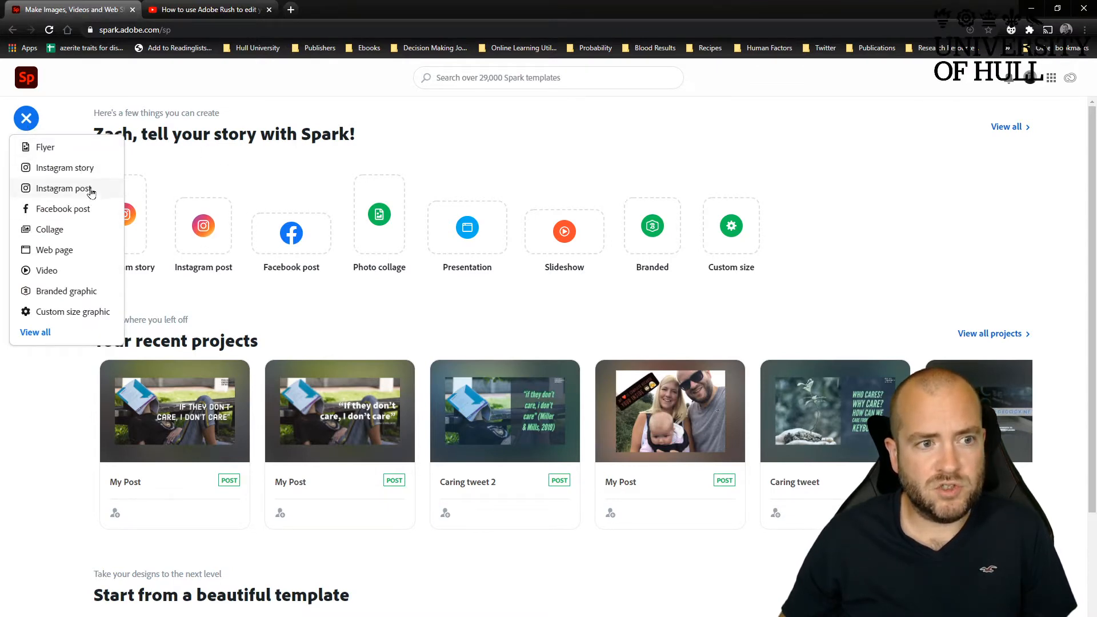
{"action": "left_click", "coordinate": [75, 258]}
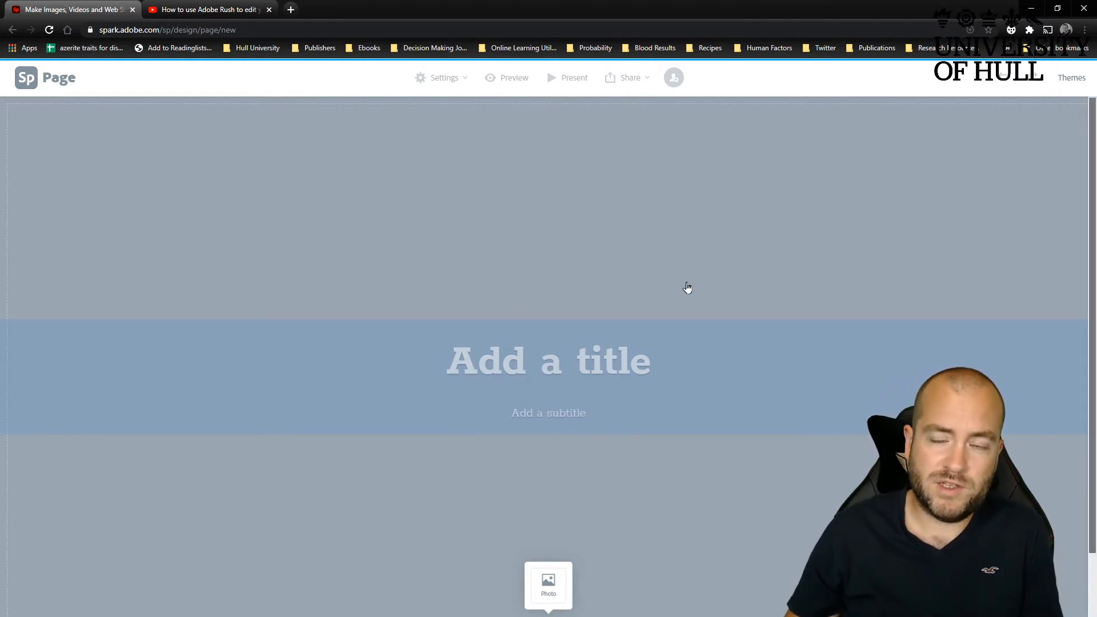
- Try the Medium and Dark Hull Uni brand themes on the page and switch back to Light
{"action": "left_click", "coordinate": [1081, 79]}
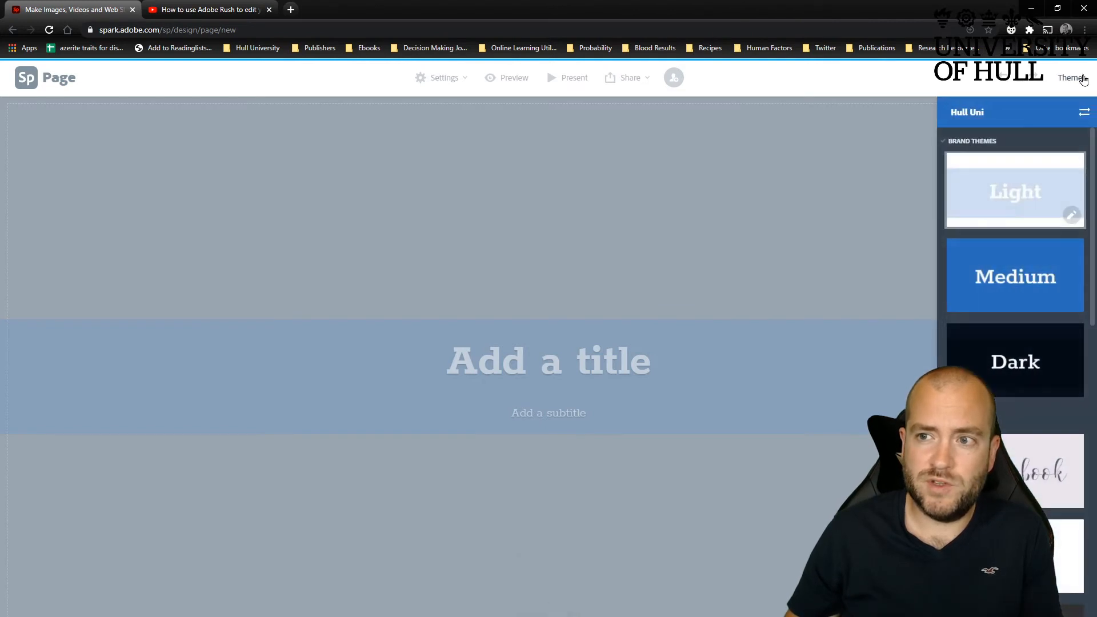
{"action": "left_click", "coordinate": [1000, 279]}
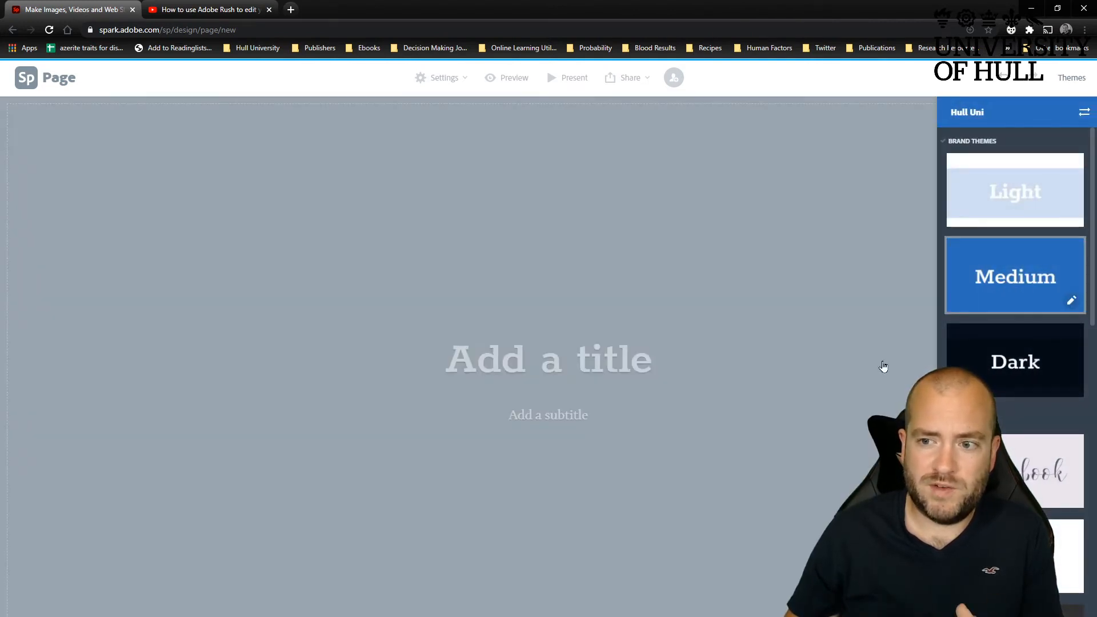
{"action": "left_click", "coordinate": [1010, 360]}
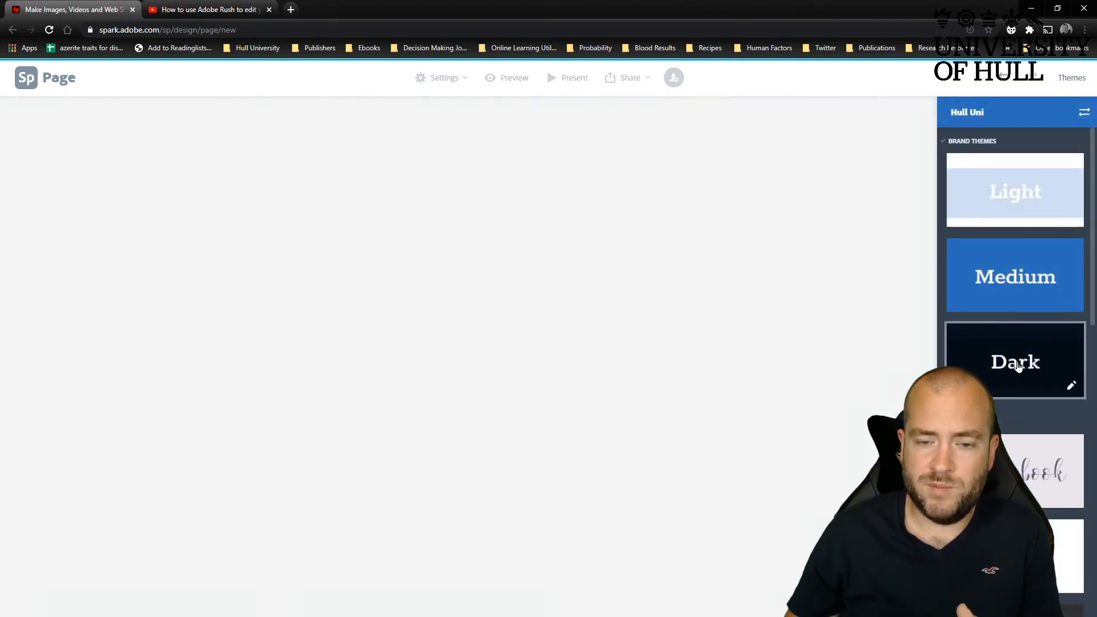
{"action": "left_click", "coordinate": [1009, 208]}
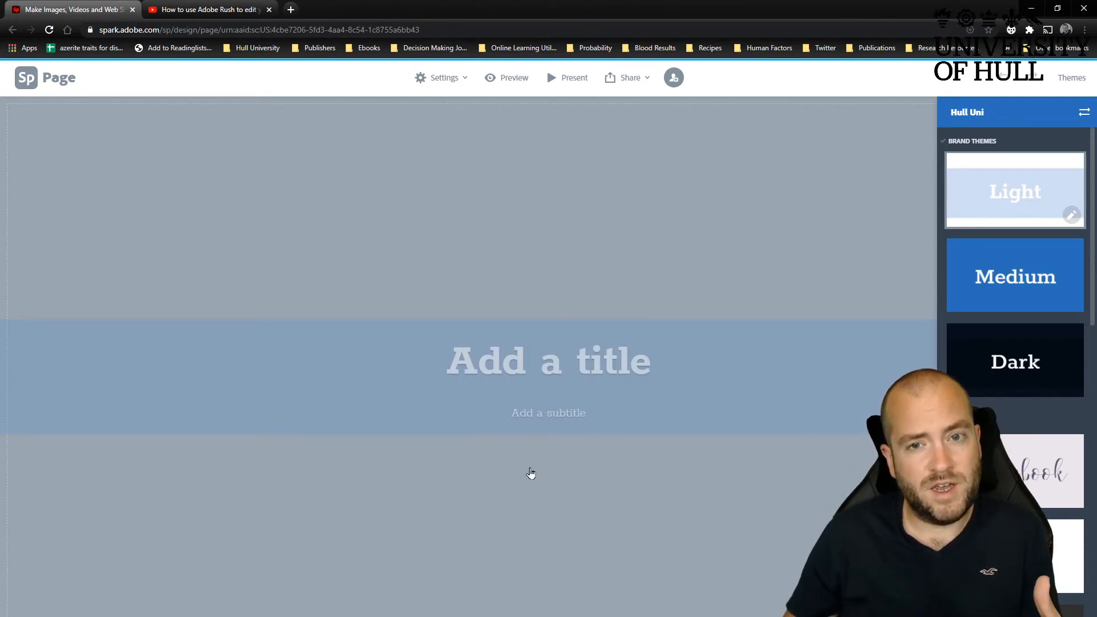
- Search Pixabay's free photos for "Cardiac" to find a photo for the page's title section
{"action": "left_click", "coordinate": [548, 601]}
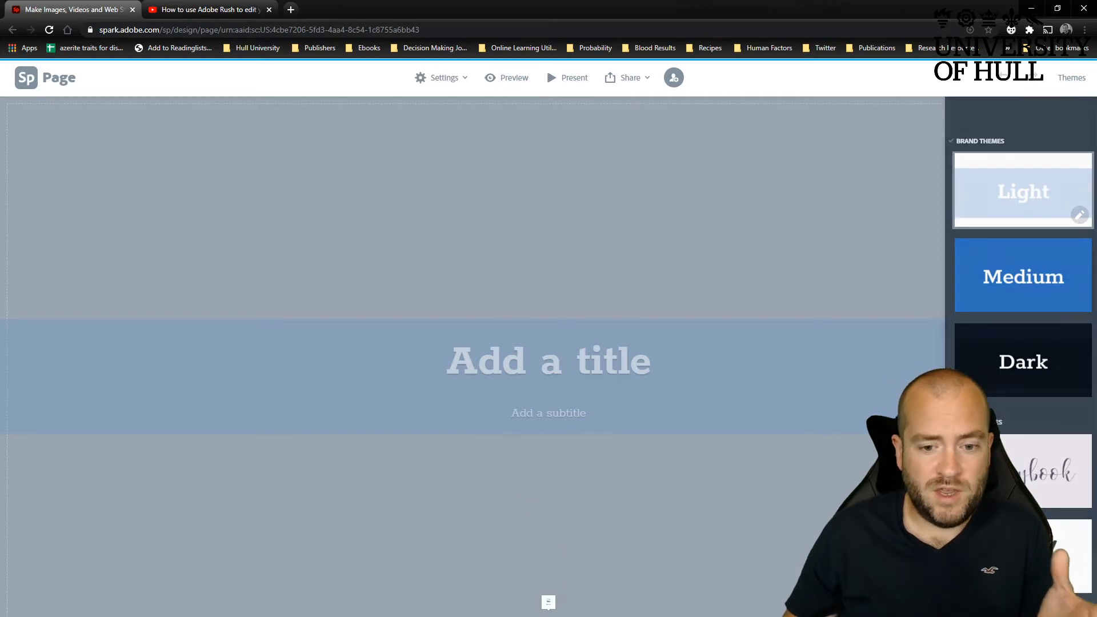
{"action": "left_click", "coordinate": [549, 587]}
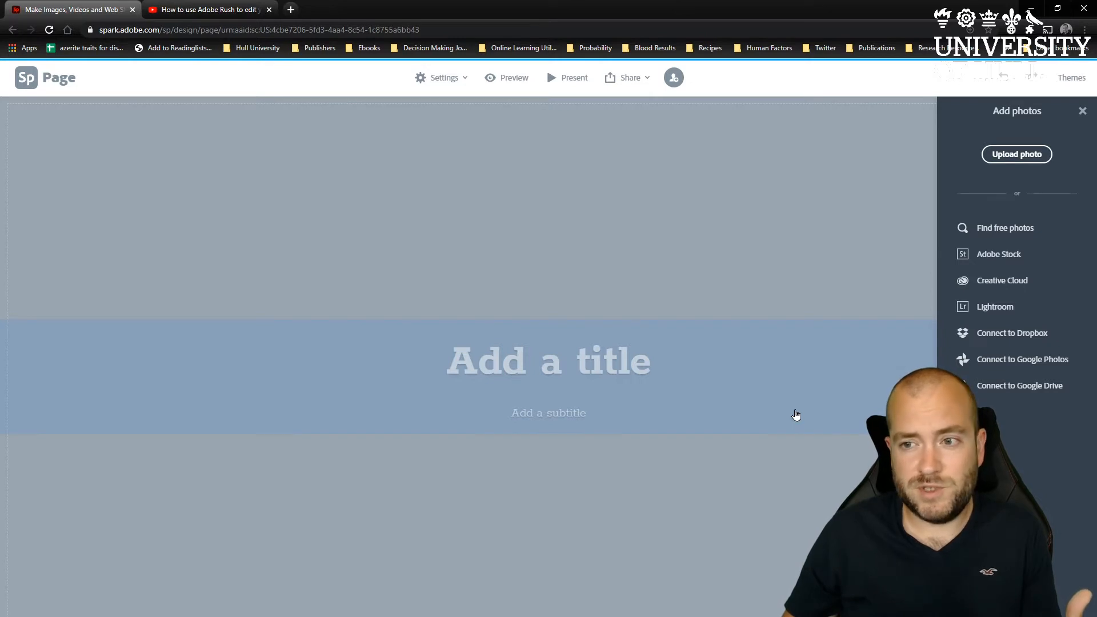
{"action": "left_click", "coordinate": [1021, 234]}
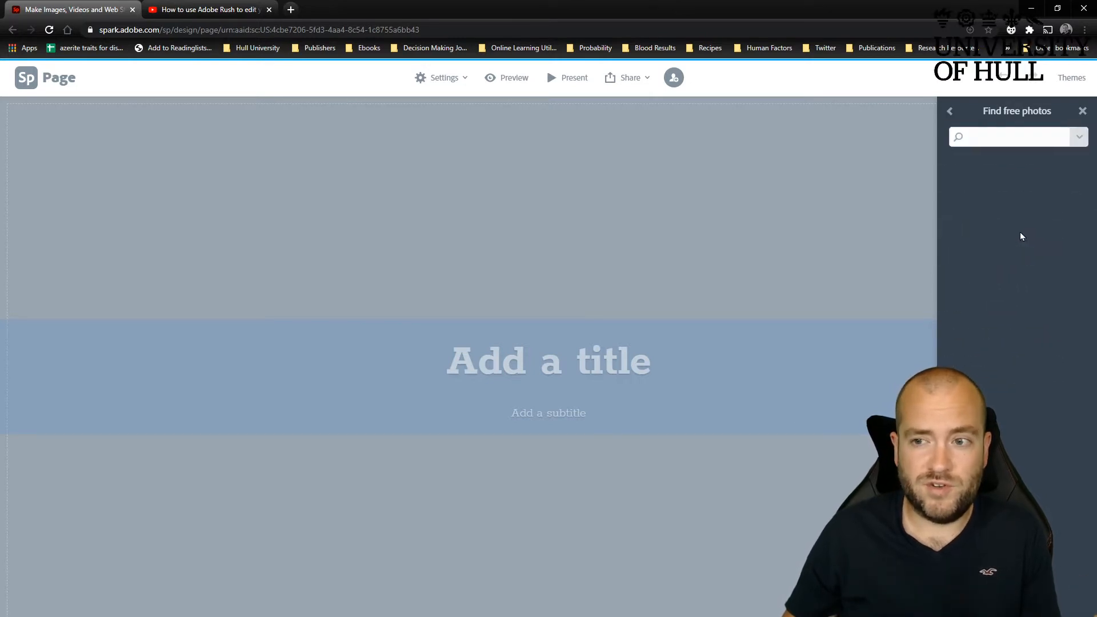
{"action": "left_click", "coordinate": [1078, 136]}
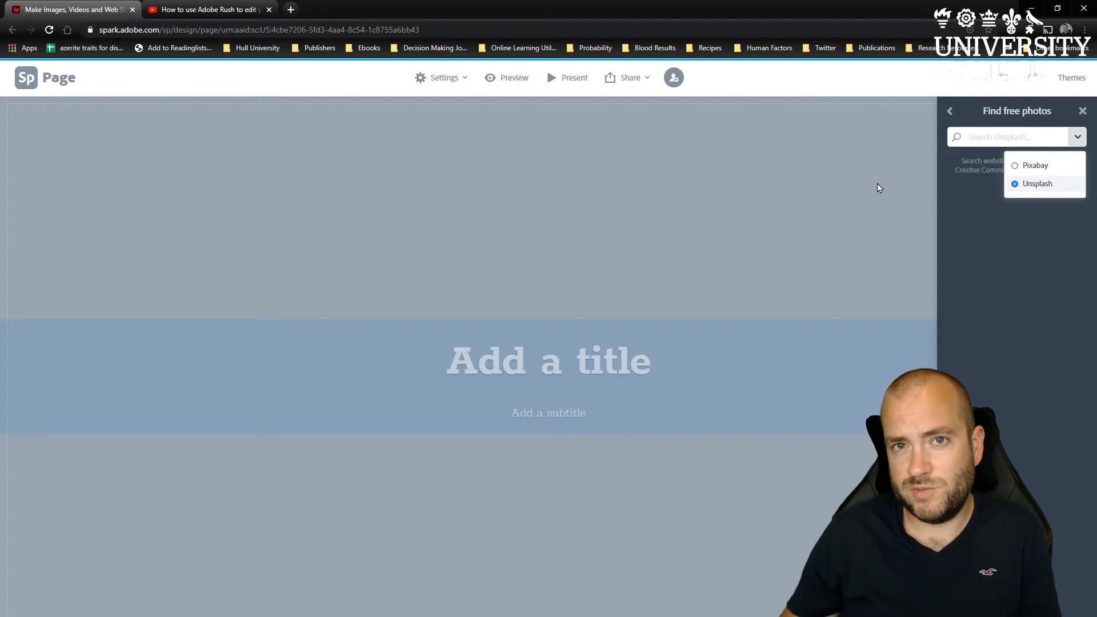
{"action": "left_click", "coordinate": [1033, 166]}
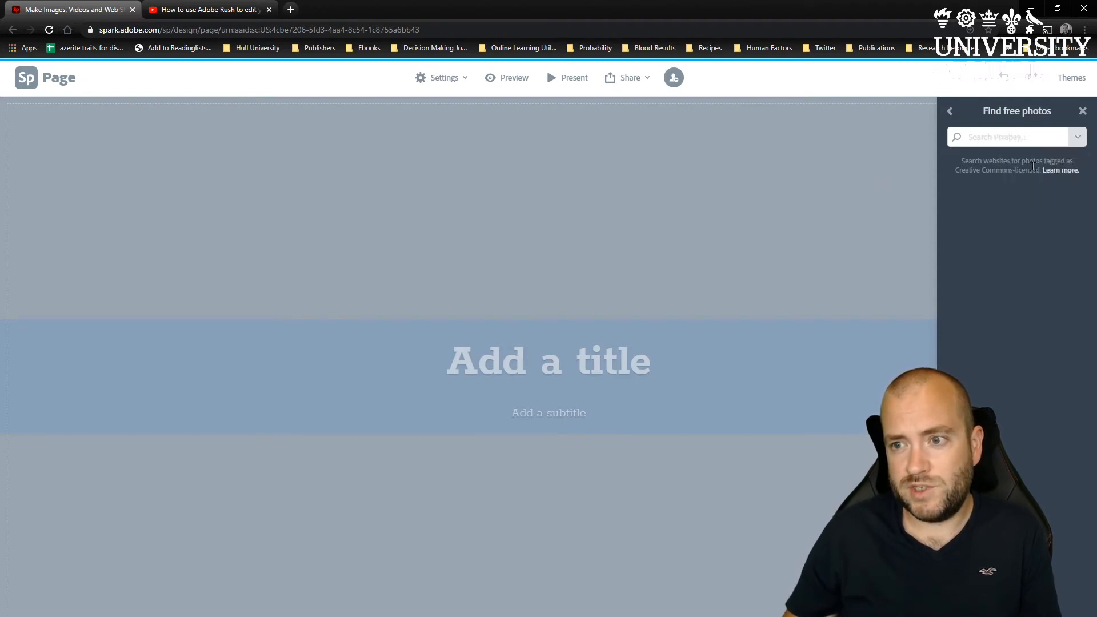
{"action": "left_click", "coordinate": [1010, 139]}
{"action": "type", "text": "Cardiac"}
{"action": "key", "text": "Return"}
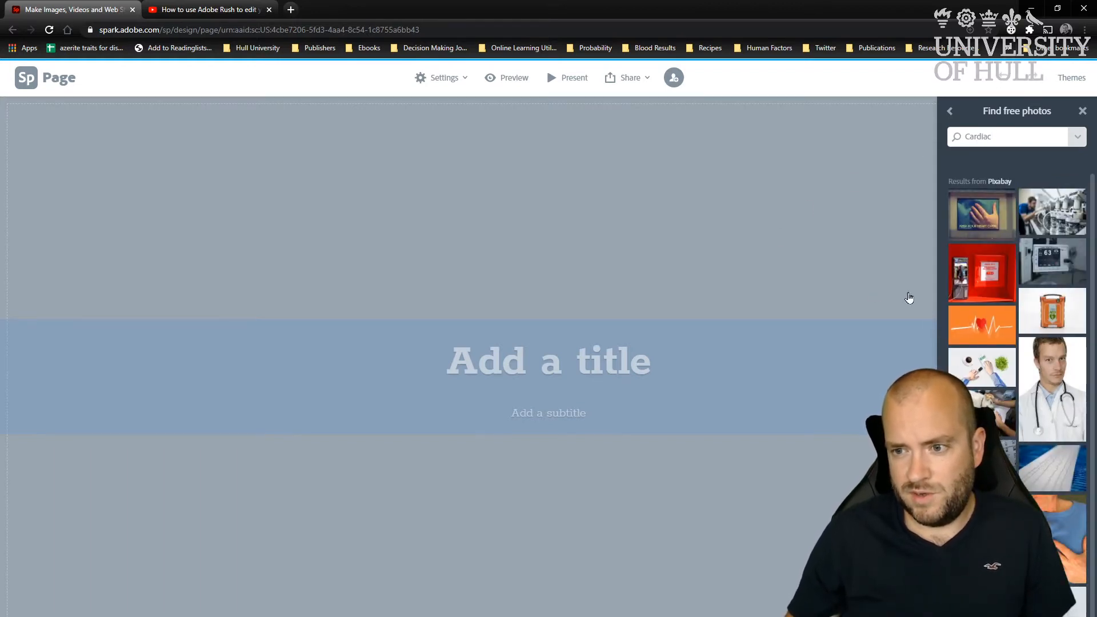
- Set the orange heart-and-heartbeat photo as the title background, title the page "Cardiac Physiology" and enter the author's name as the subtitle
{"action": "left_click", "coordinate": [1005, 335]}
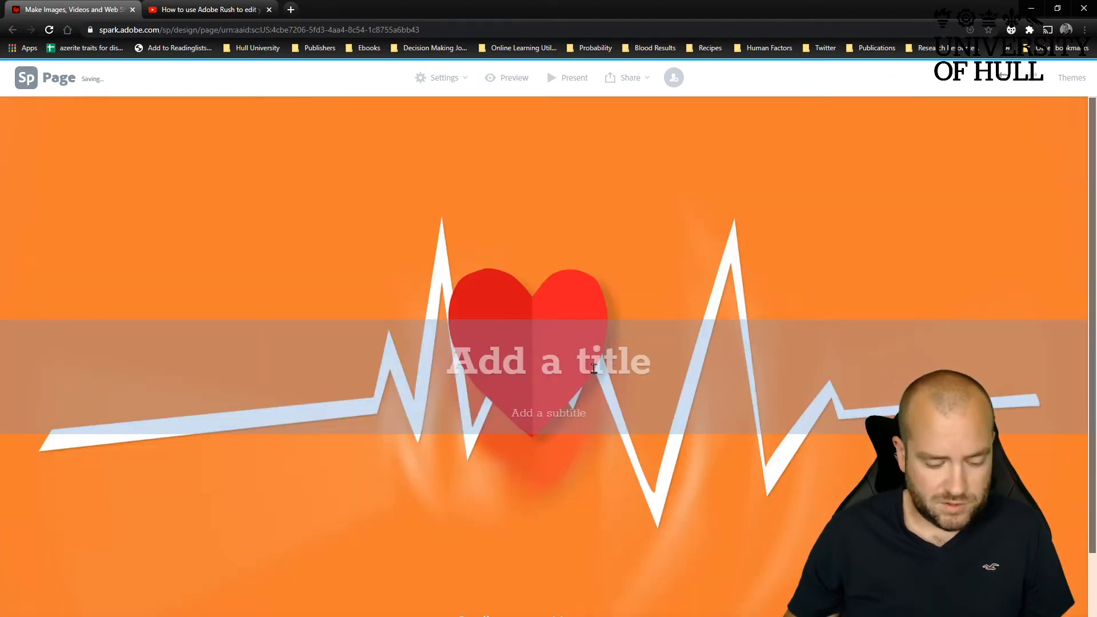
{"action": "type", "text": "Cardiac Ph"}
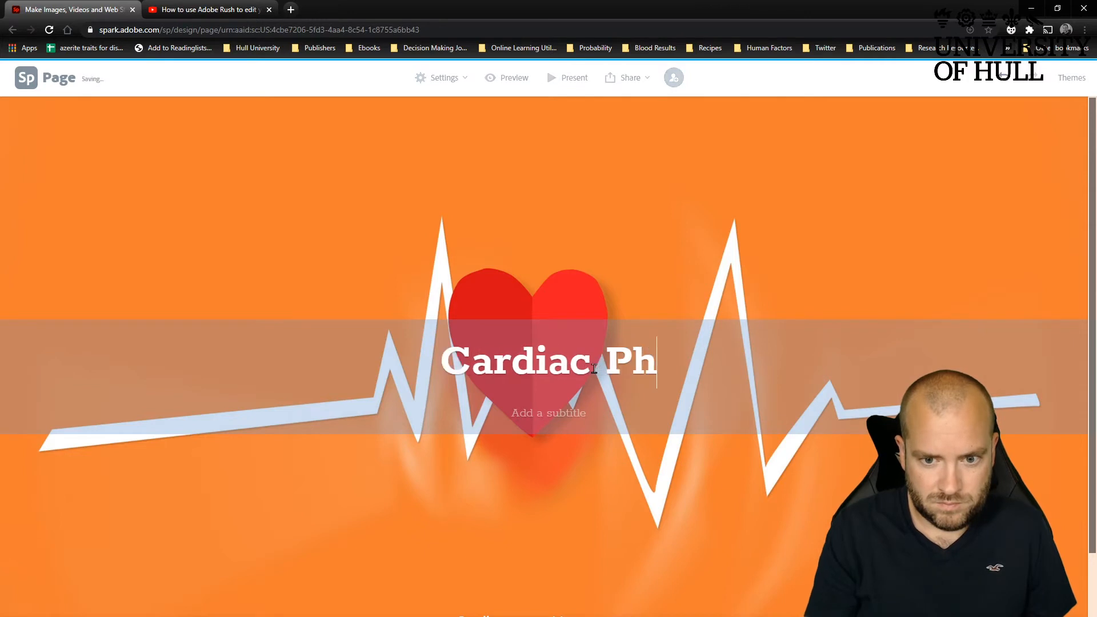
{"action": "type", "text": "ysiology"}
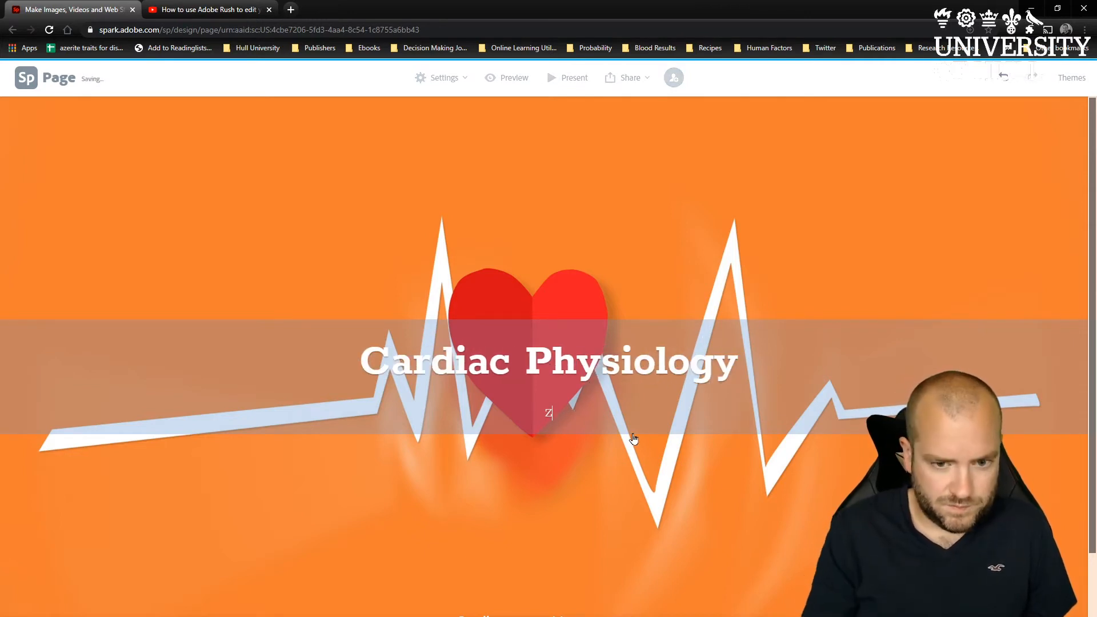
{"action": "type", "text": "Zach North"}
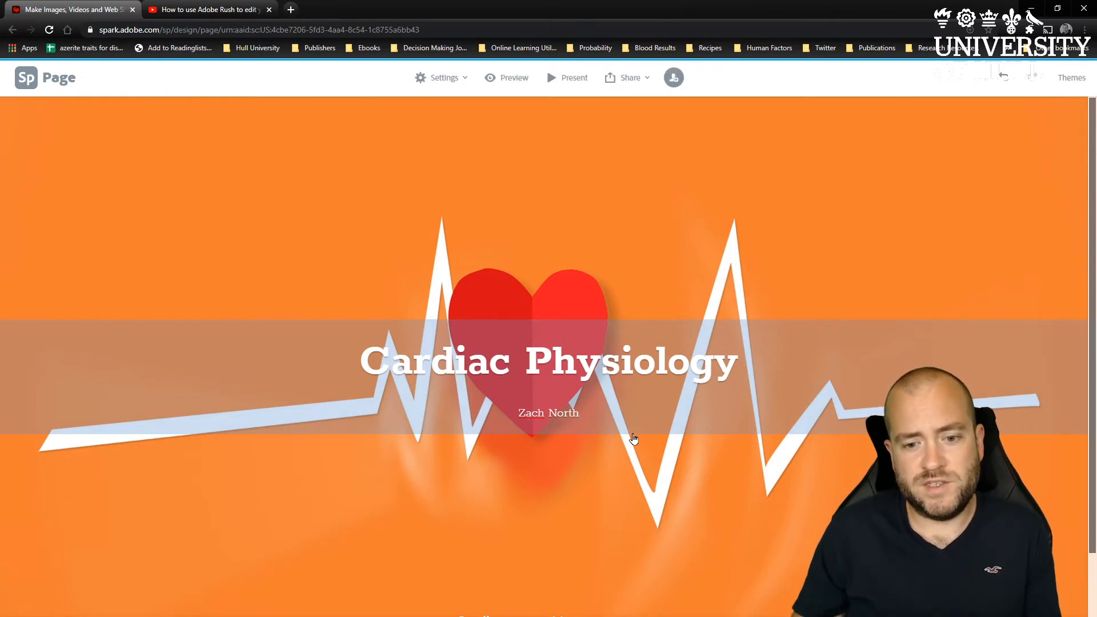
- Add a photo section below the title using the "Welcome To Our Home" sign from a free photo search for "welcome"
{"action": "scroll", "coordinate": [581, 369], "scroll_direction": "down", "scroll_amount": 2}
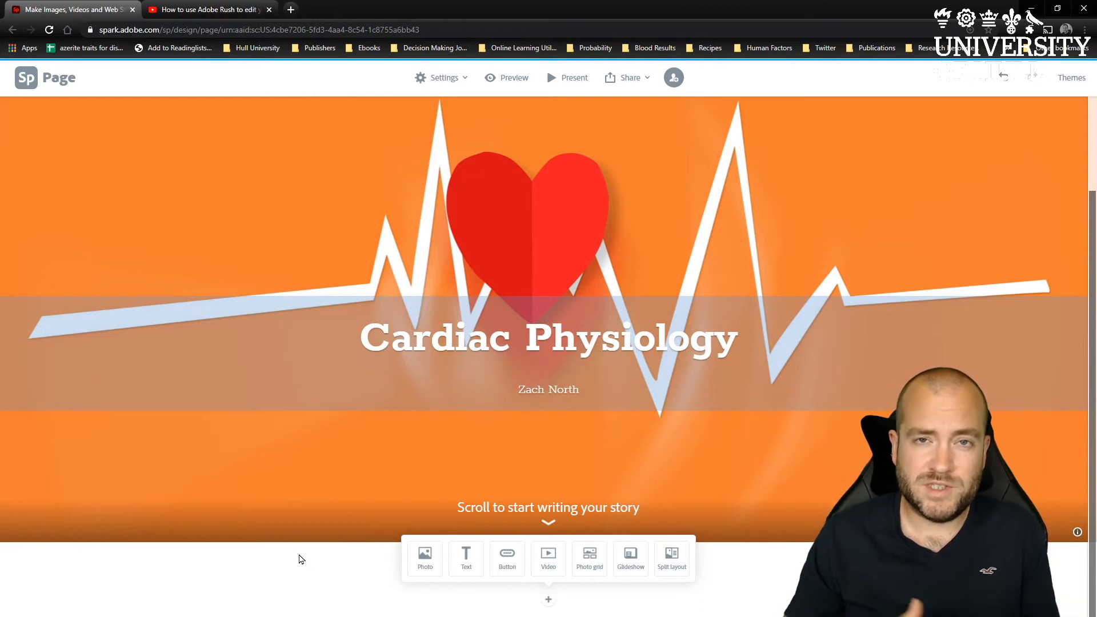
{"action": "left_click", "coordinate": [425, 557]}
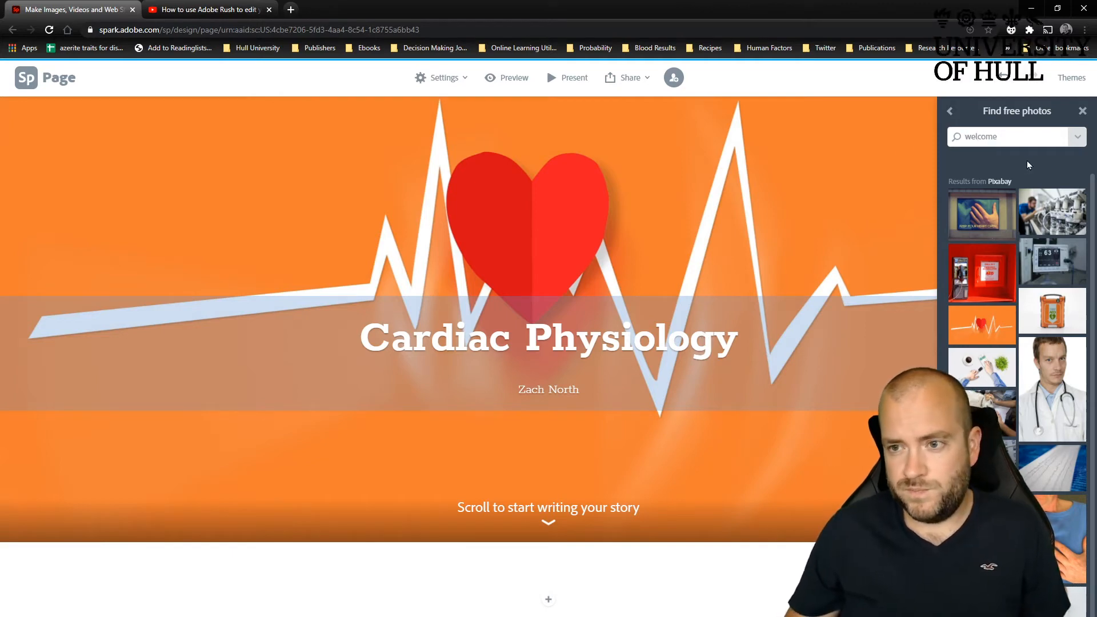
{"action": "key", "text": "Return"}
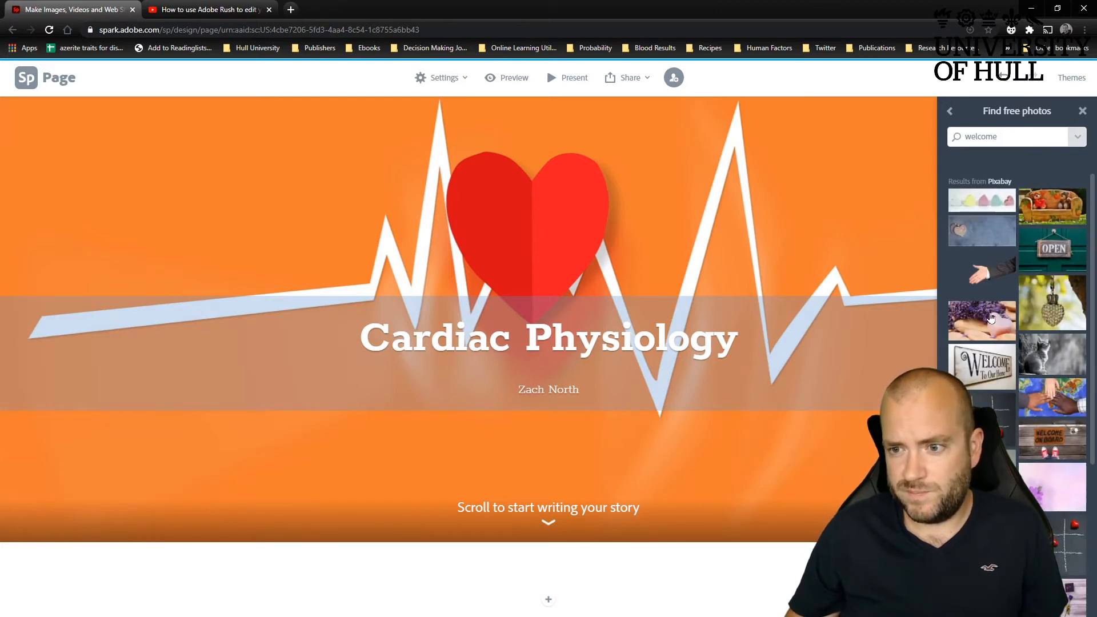
{"action": "left_click", "coordinate": [982, 373]}
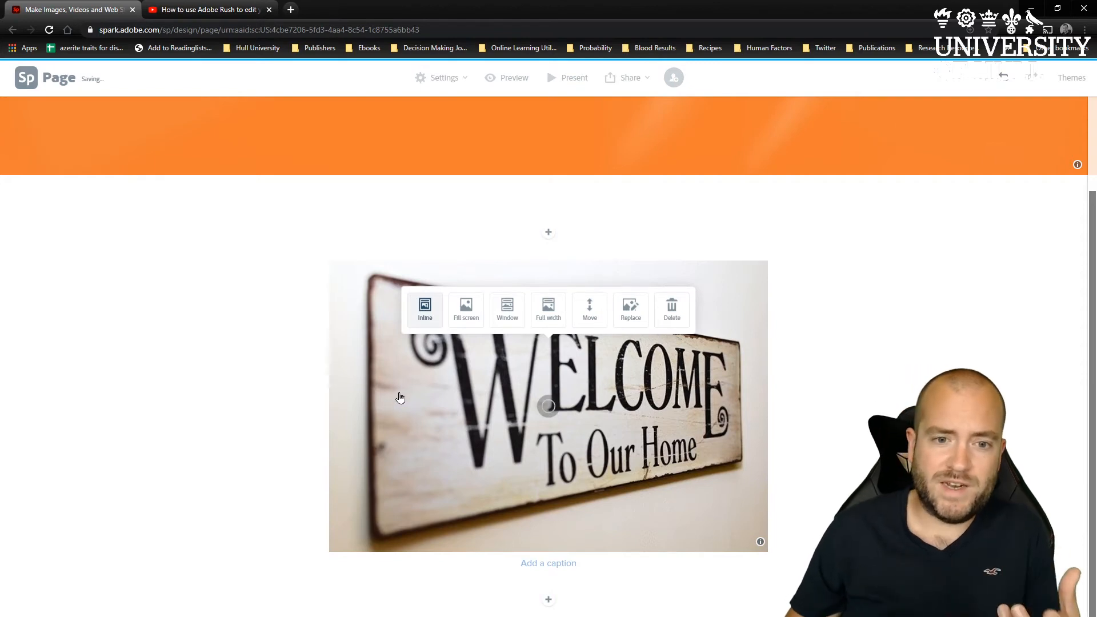
- Try the fill screen, window, full width and inline layouts on the welcome photo and settle on fill screen
{"action": "left_click", "coordinate": [463, 311]}
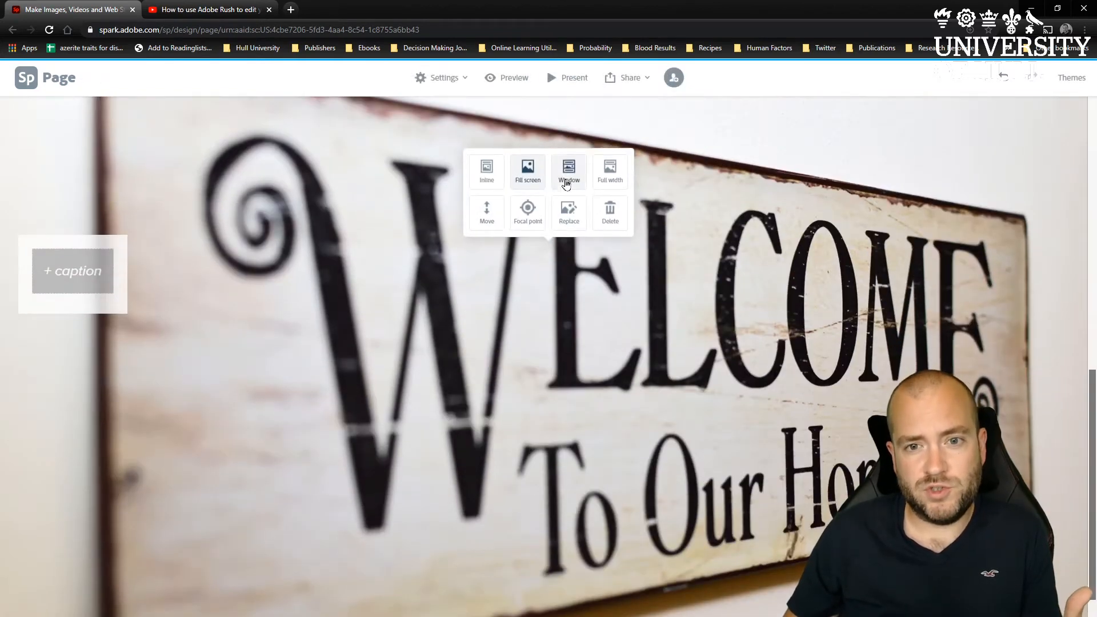
{"action": "left_click", "coordinate": [569, 172]}
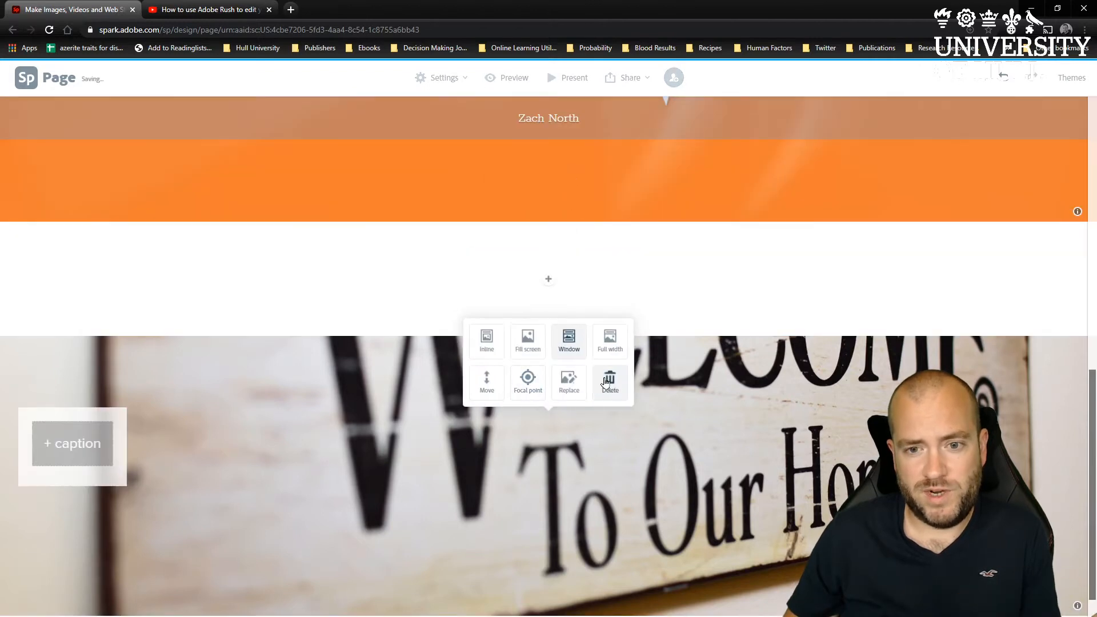
{"action": "left_click", "coordinate": [610, 348]}
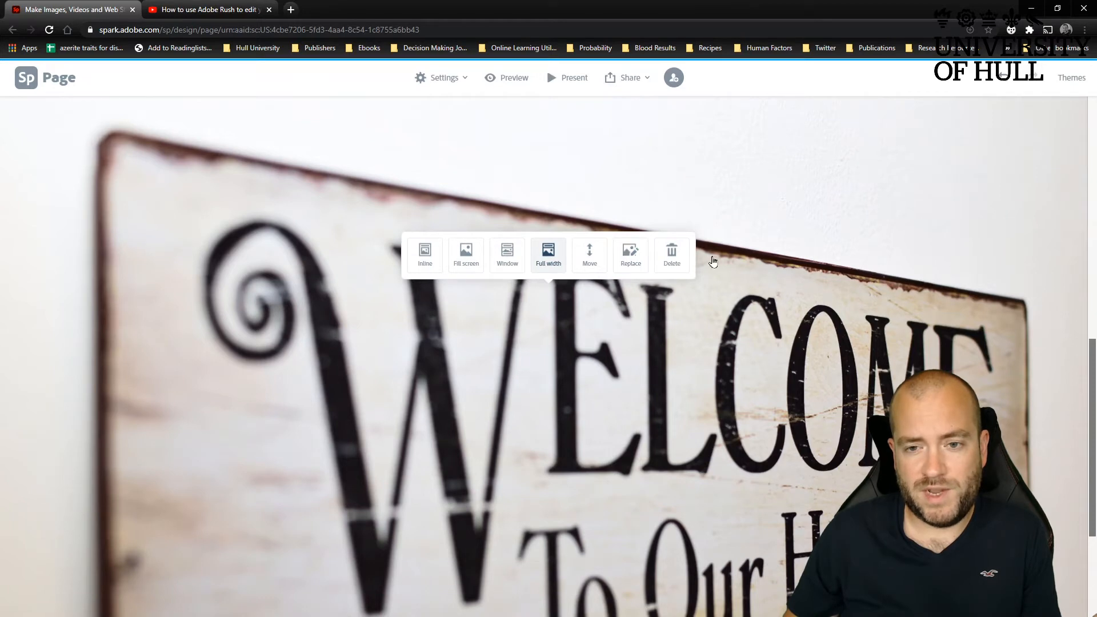
{"action": "left_click", "coordinate": [425, 254]}
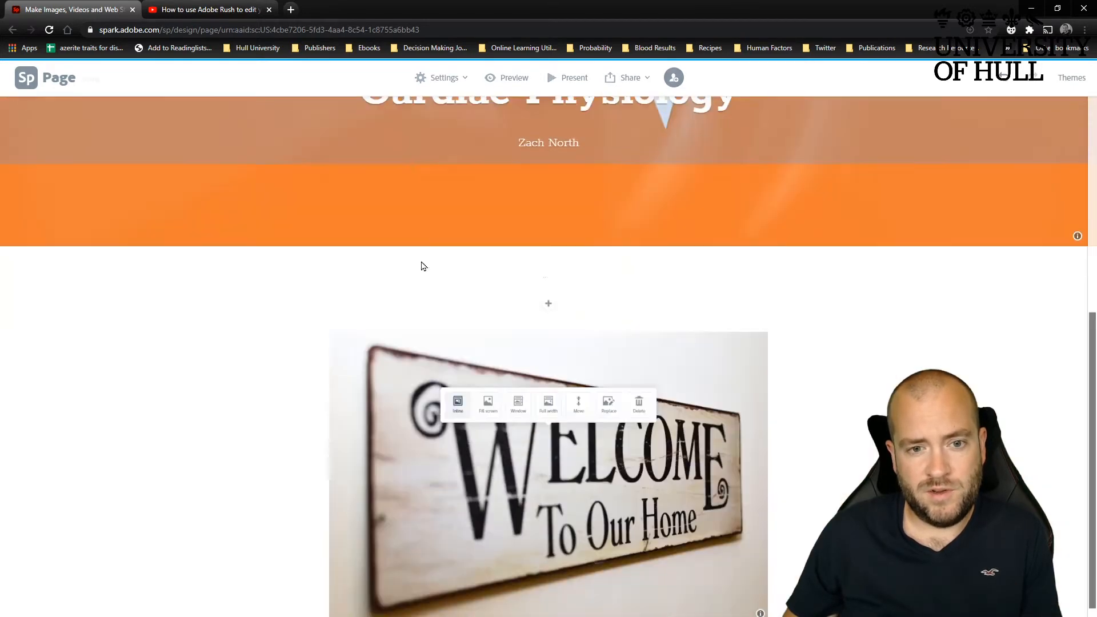
{"action": "left_click", "coordinate": [467, 361]}
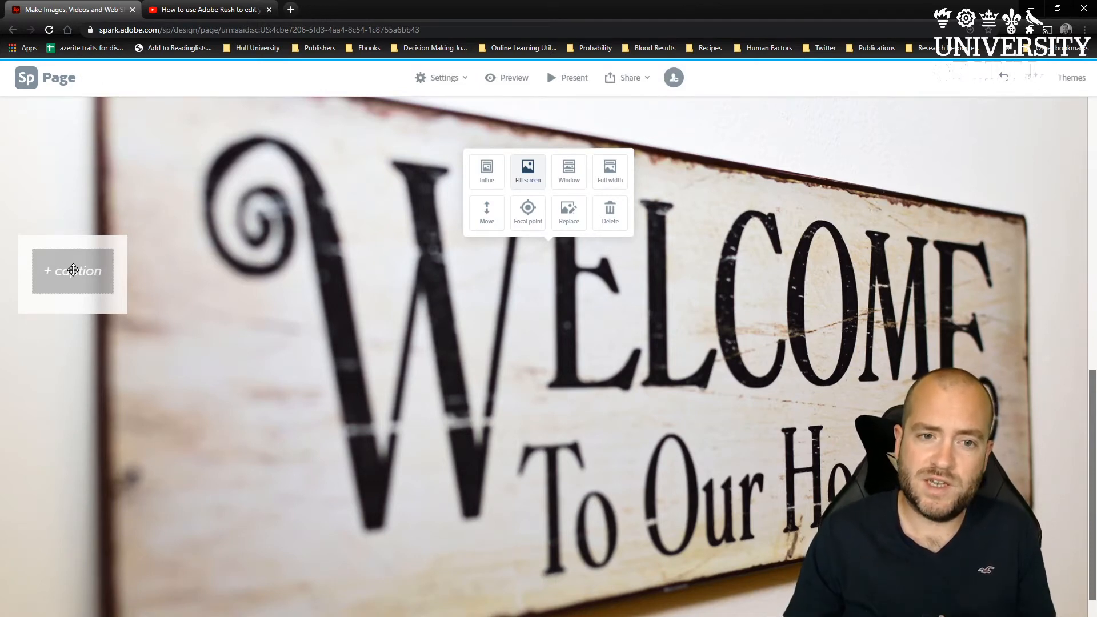
- Caption the welcome photo "Welcome to my demonstration of Abobe Pages"
{"action": "left_click", "coordinate": [87, 277]}
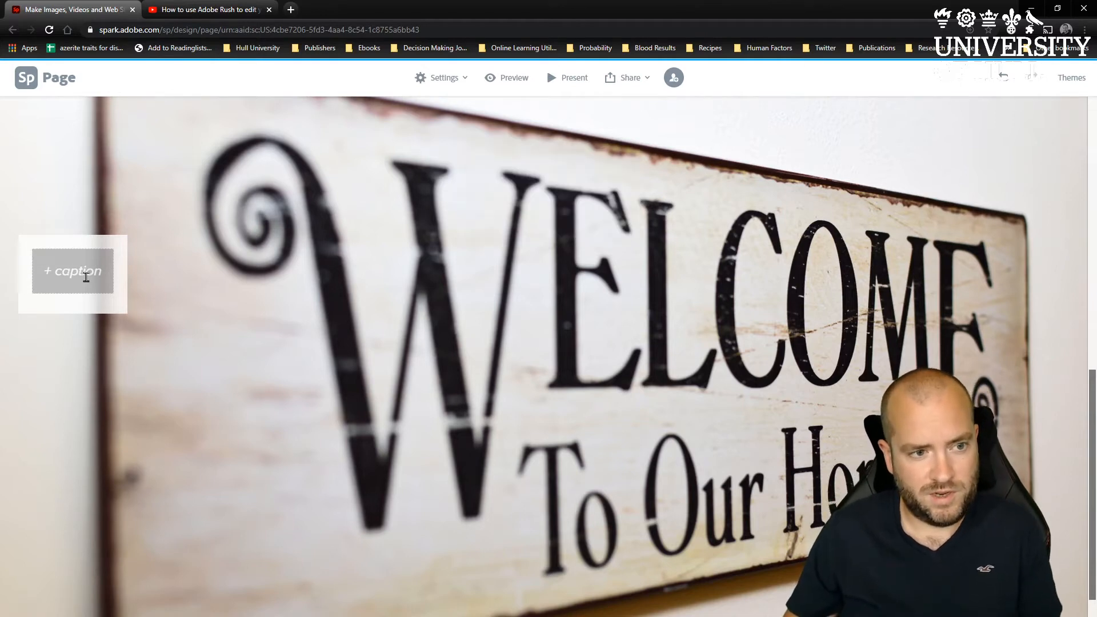
{"action": "type", "text": "WElcome"}
{"action": "key", "text": "BackSpace"}
{"action": "key", "text": "BackSpace"}
{"action": "key", "text": "BackSpace"}
{"action": "key", "text": "BackSpace"}
{"action": "key", "text": "BackSpace"}
{"action": "key", "text": "BackSpace"}
{"action": "key", "text": "BackSpace"}
{"action": "type", "text": "elco"}
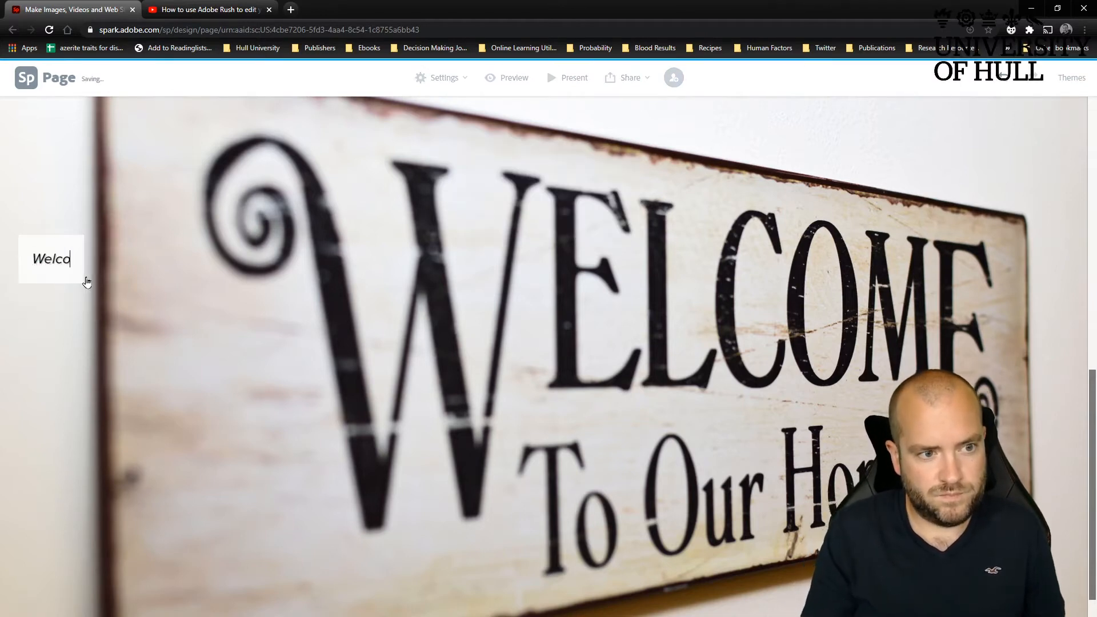
{"action": "type", "text": "me to my demonstration of "}
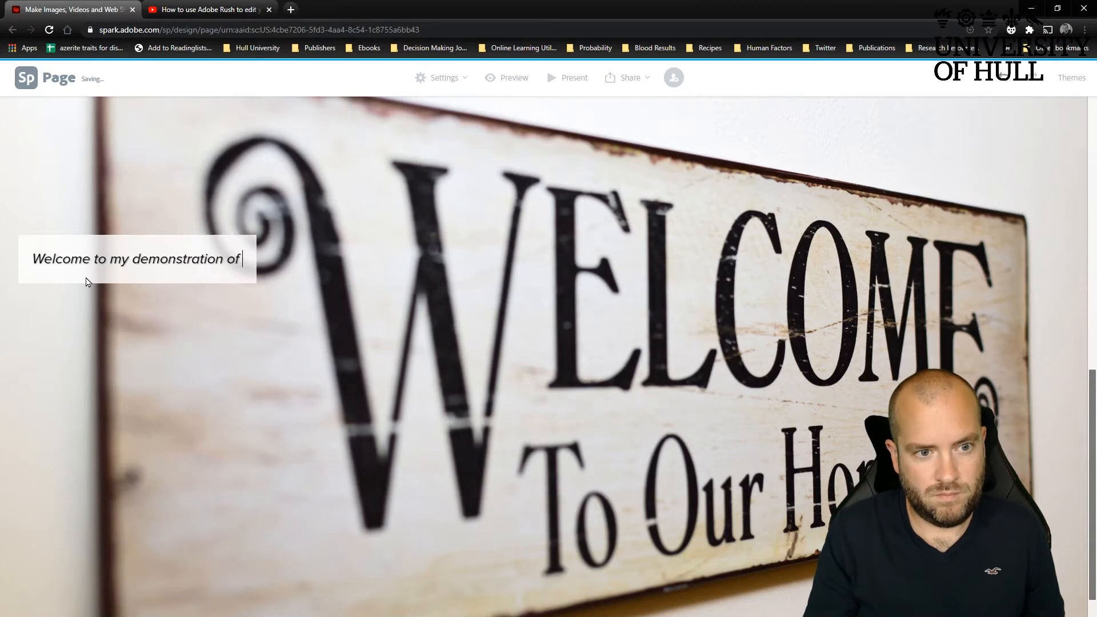
{"action": "type", "text": "Abdobe"}
{"action": "key", "text": "BackSpace"}
{"action": "key", "text": "BackSpace"}
{"action": "key", "text": "BackSpace"}
{"action": "key", "text": "BackSpace"}
{"action": "key", "text": "BackSpace"}
{"action": "type", "text": "obe S"}
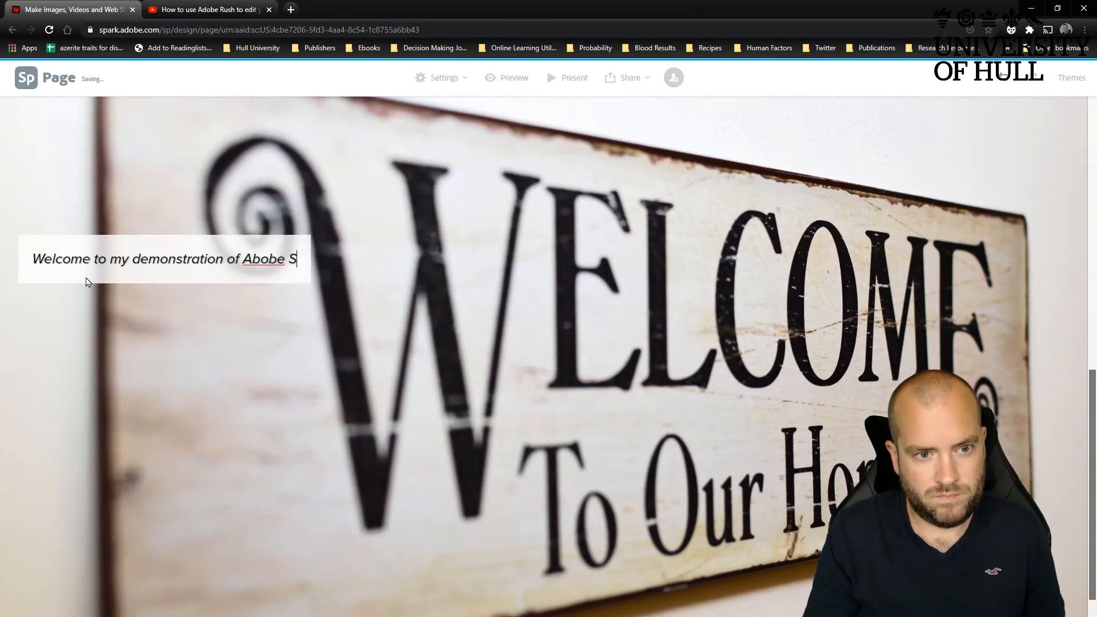
{"action": "type", "text": "pa"}
{"action": "key", "text": "BackSpace"}
{"action": "key", "text": "BackSpace"}
{"action": "key", "text": "BackSpace"}
{"action": "type", "text": "Pages"}
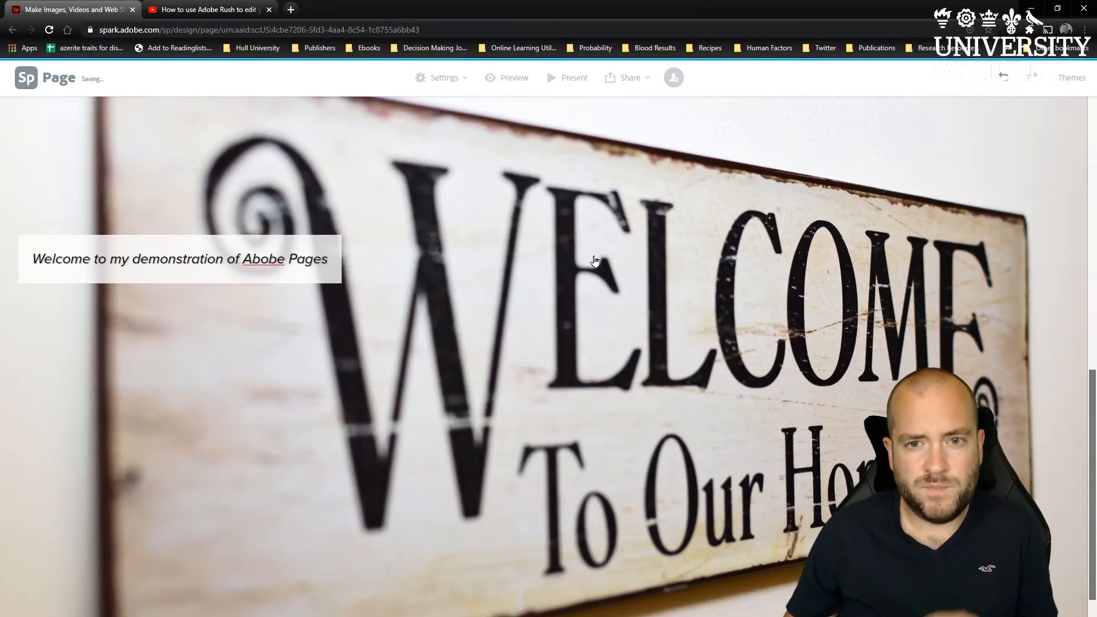
- Move the welcome photo's focal point to the upper part of the letter W and save it
{"action": "left_click", "coordinate": [594, 261]}
{"action": "left_click", "coordinate": [528, 212]}
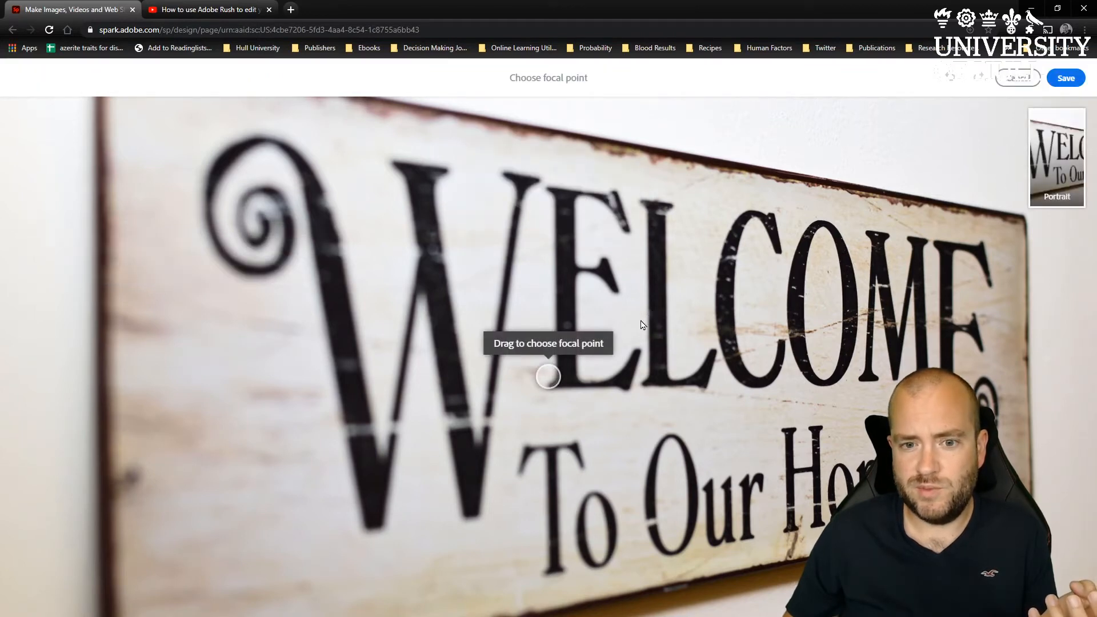
{"action": "left_click_drag", "start_coordinate": [558, 372], "coordinate": [475, 250]}
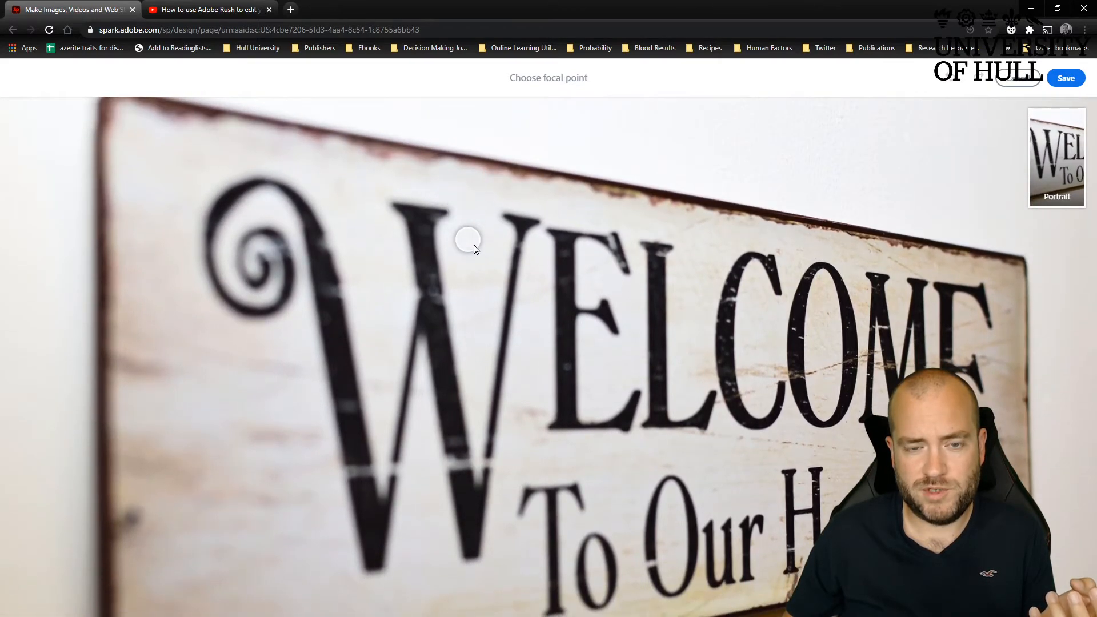
{"action": "left_click", "coordinate": [1070, 85]}
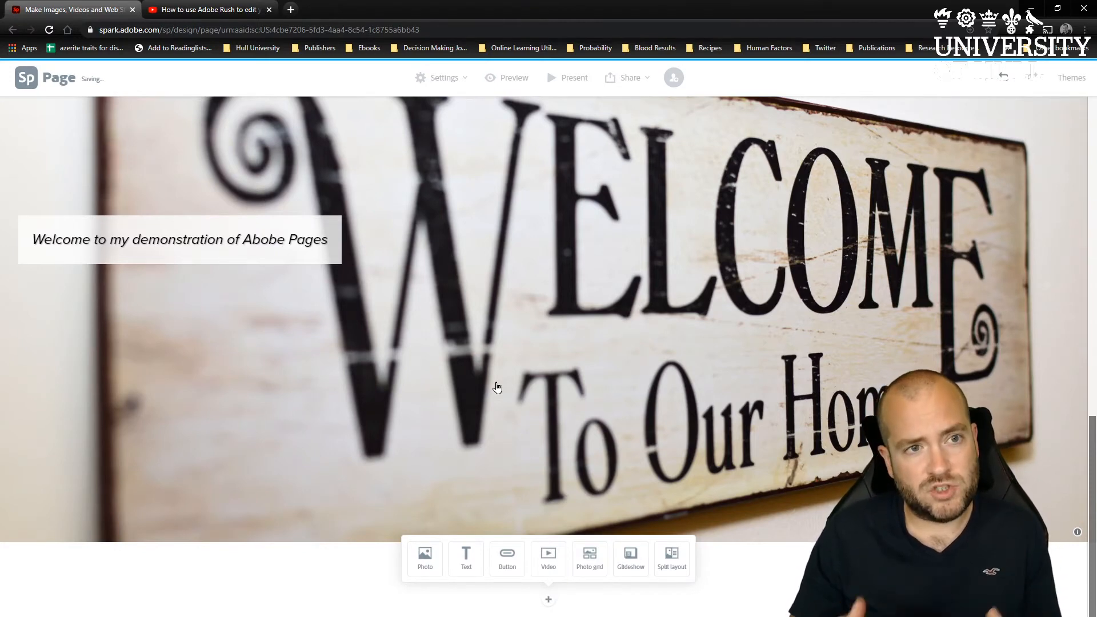
- Add a glideshow below the welcome photo and search Pixabay's free photos for "Heart" to find its background
{"action": "left_click", "coordinate": [632, 558]}
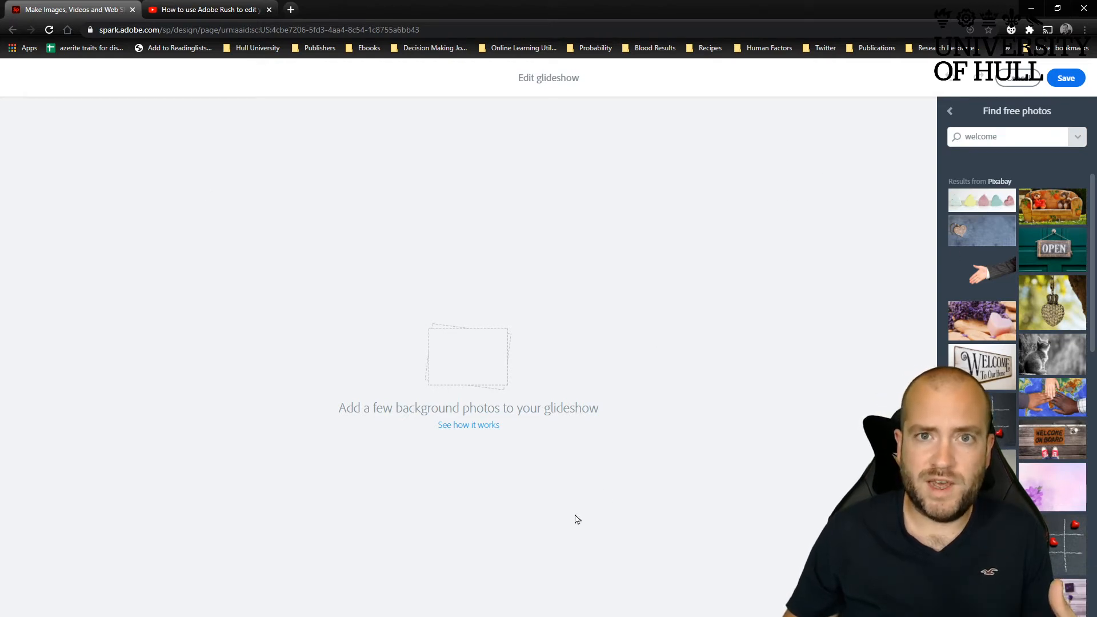
{"action": "double_click", "coordinate": [1019, 136]}
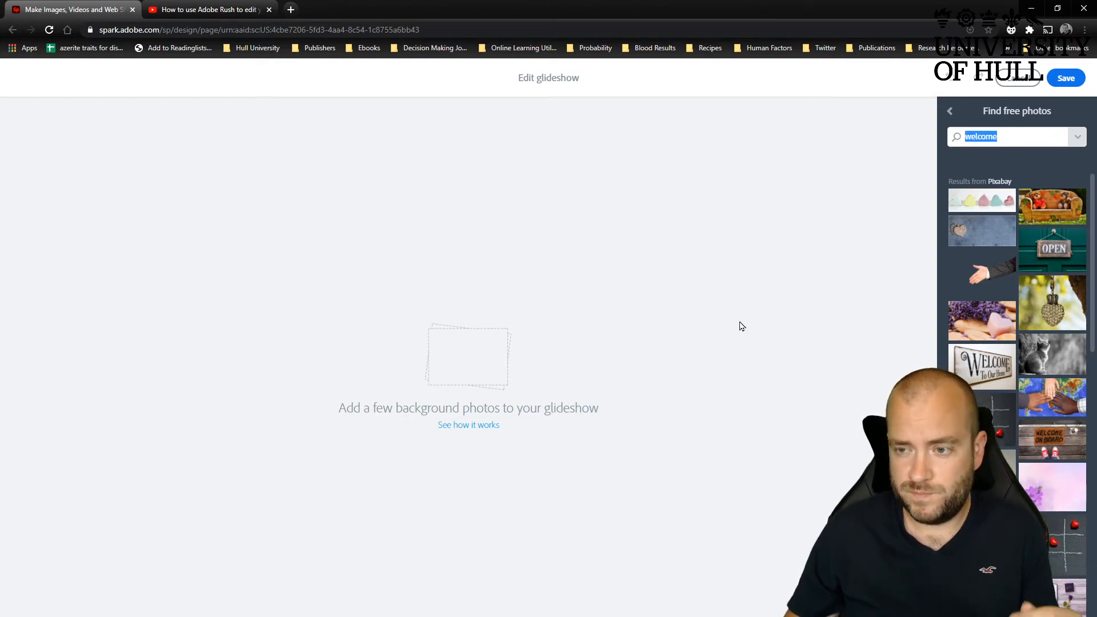
{"action": "key", "text": "BackSpace"}
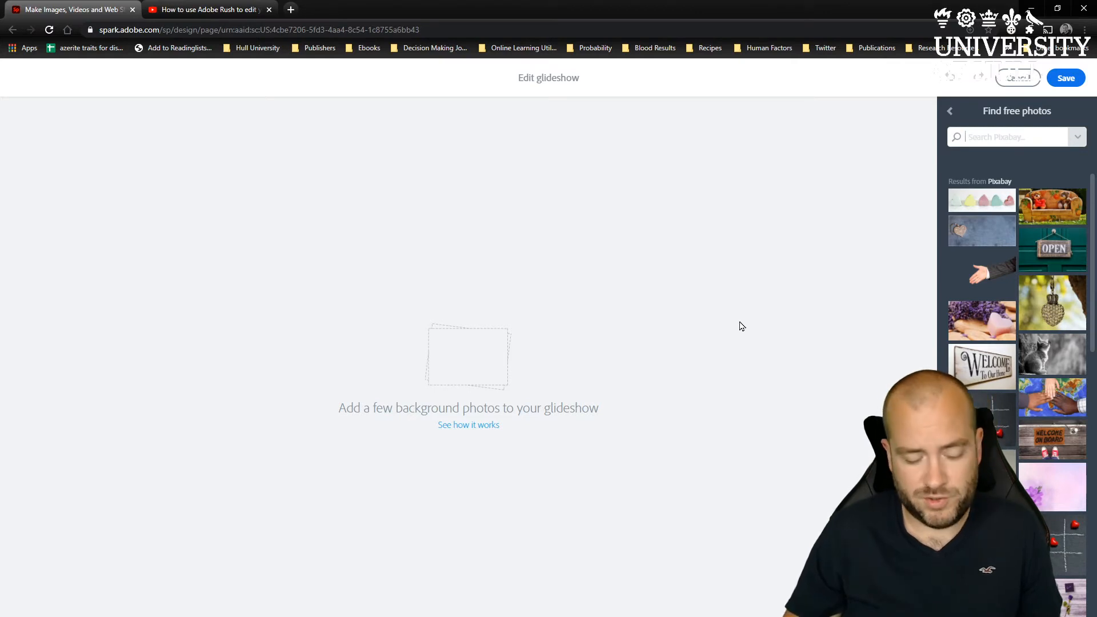
{"action": "type", "text": "Heart"}
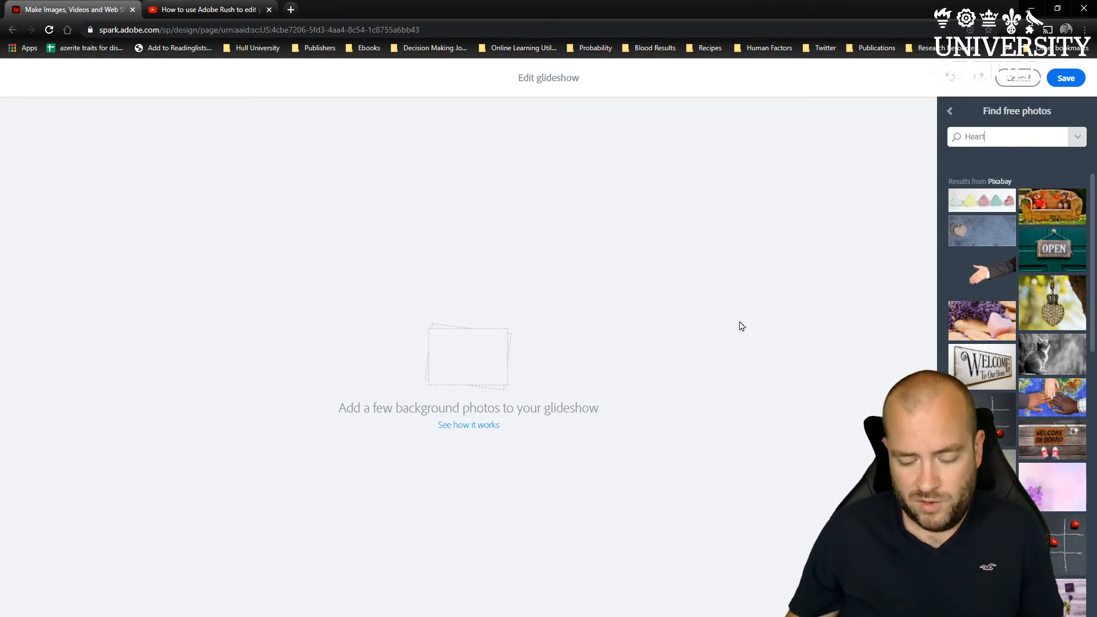
{"action": "key", "text": "Return"}
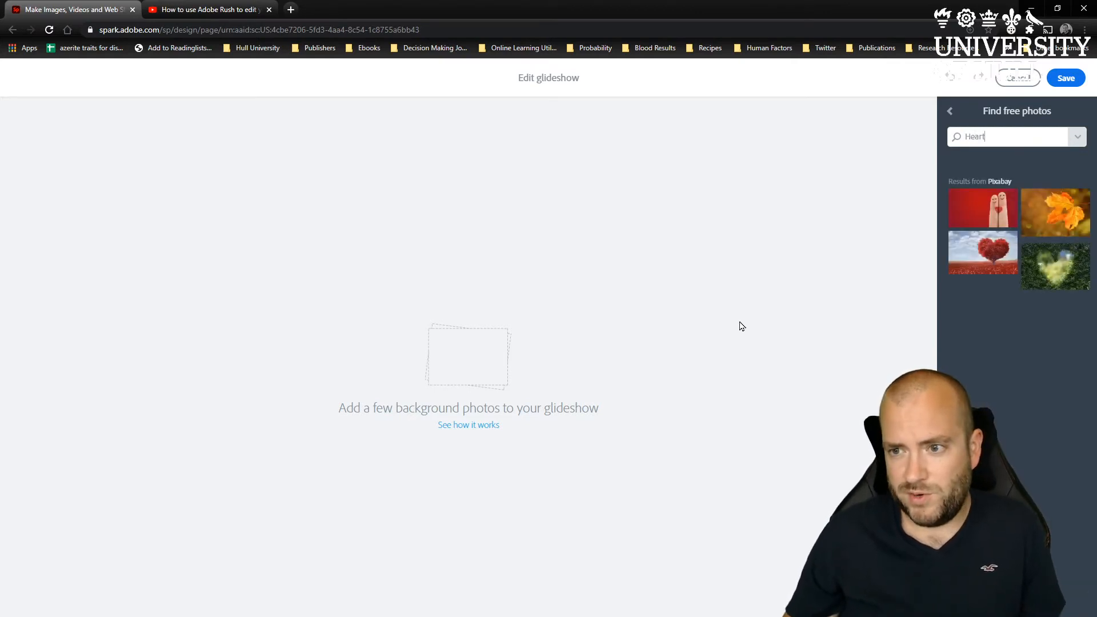
{"action": "scroll", "coordinate": [1017, 395], "scroll_direction": "down", "scroll_amount": 5}
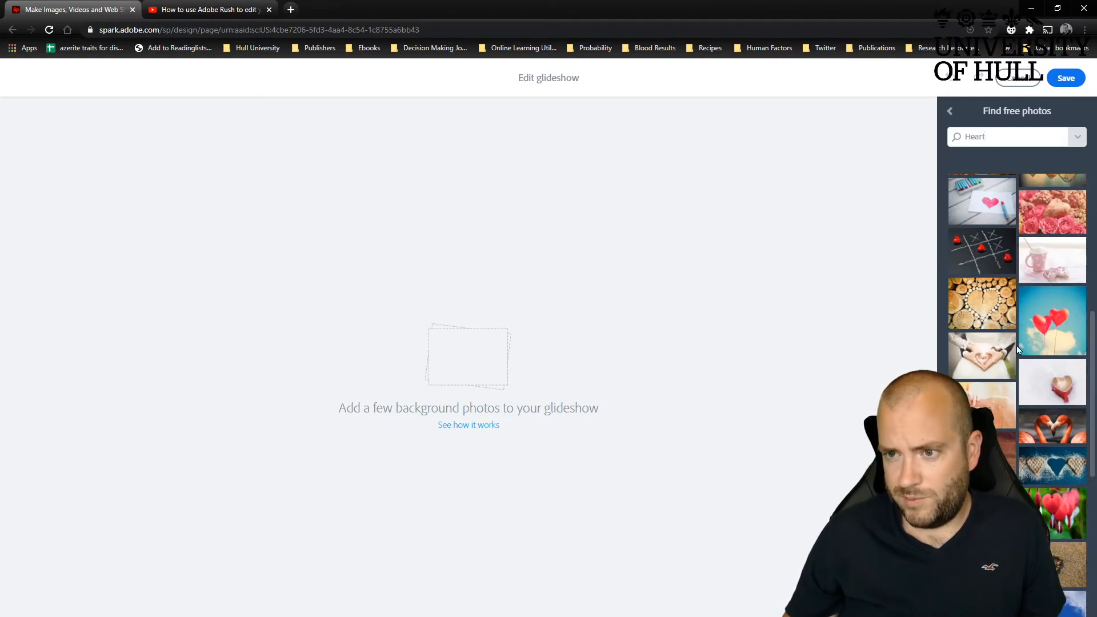
{"action": "scroll", "coordinate": [970, 334], "scroll_direction": "down", "scroll_amount": 4}
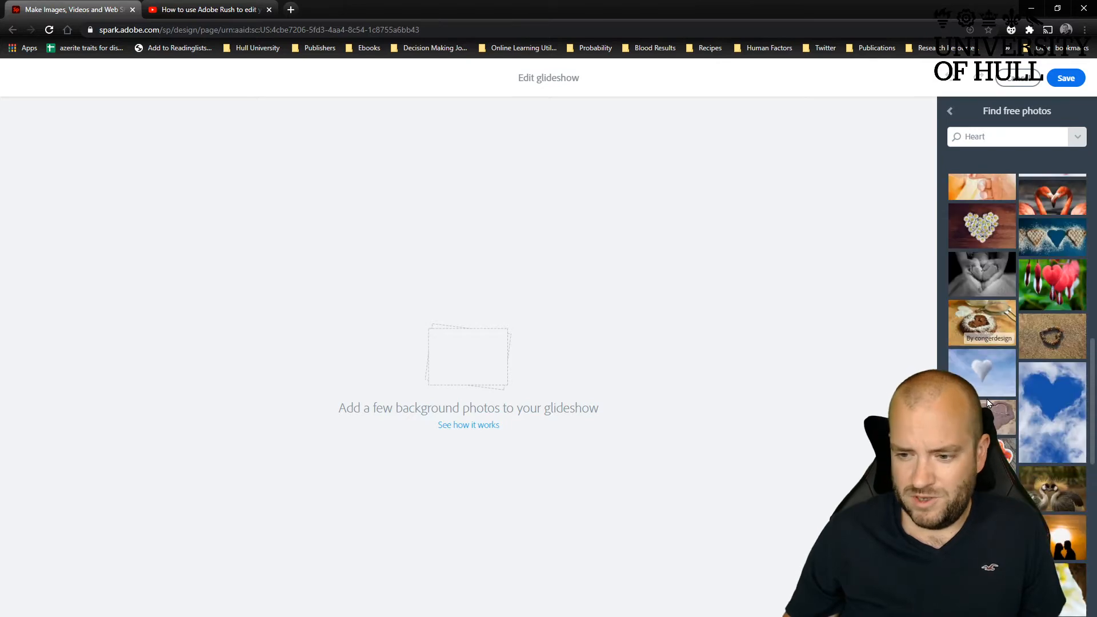
{"action": "scroll", "coordinate": [986, 399], "scroll_direction": "up", "scroll_amount": 9}
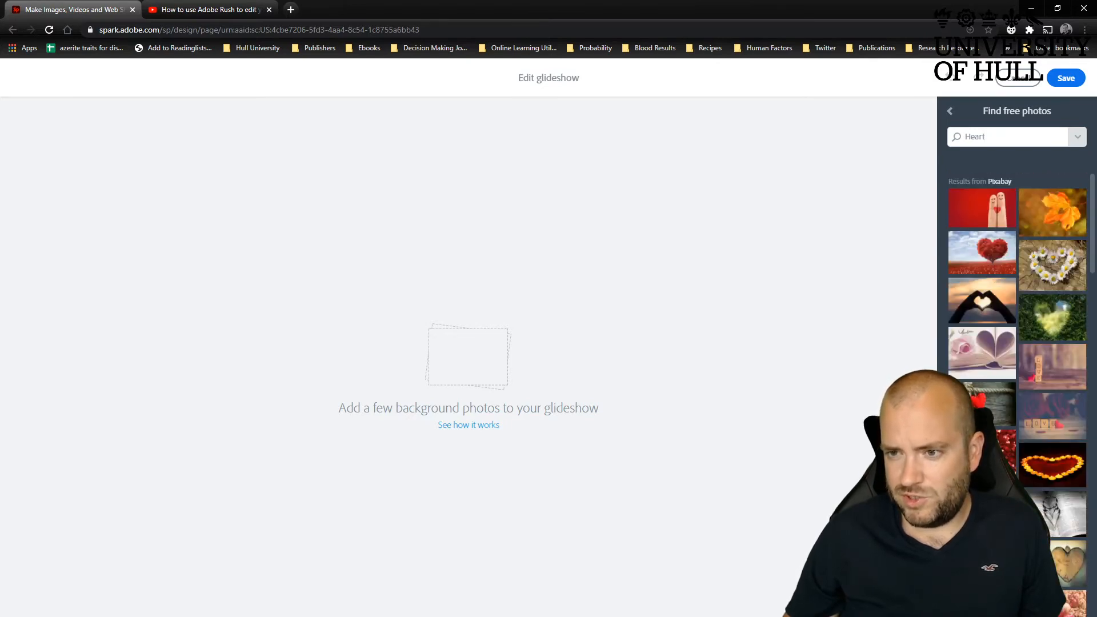
- Switch the photo source to Unsplash, add the dark red anatomical heart on the yellow background to the glideshow and save it
{"action": "left_click", "coordinate": [1077, 137]}
{"action": "left_click", "coordinate": [1037, 183]}
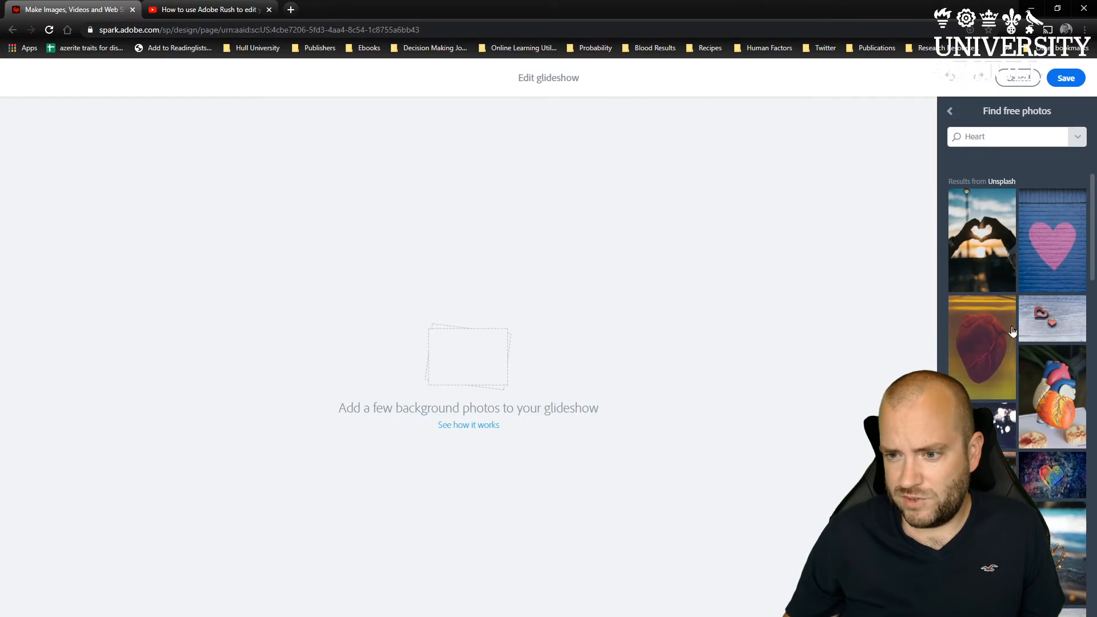
{"action": "left_click", "coordinate": [969, 339]}
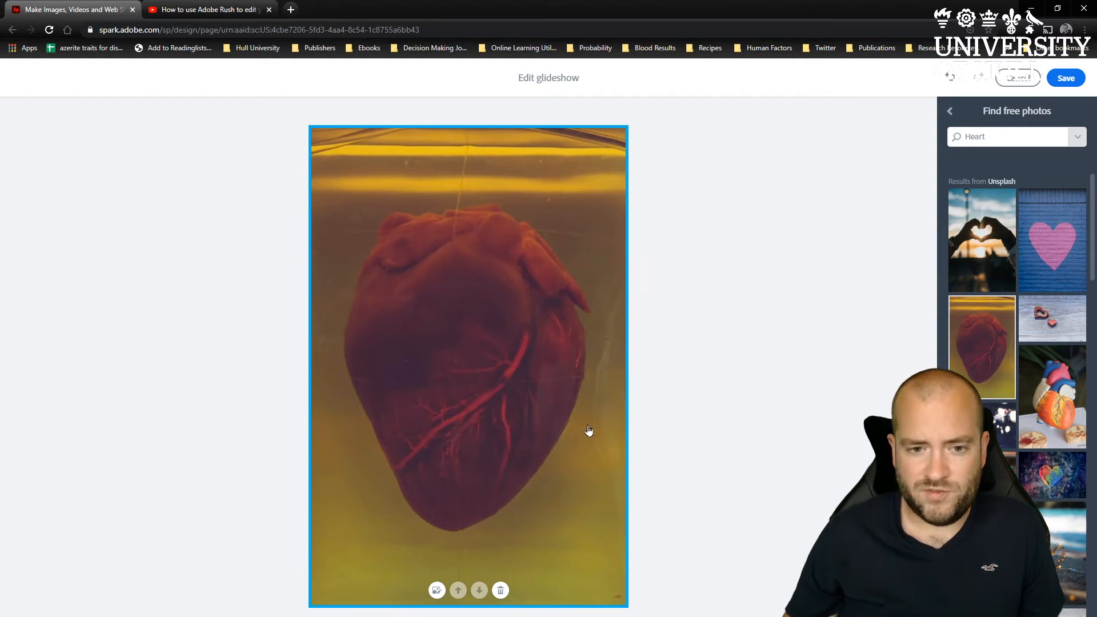
{"action": "left_click", "coordinate": [1066, 78]}
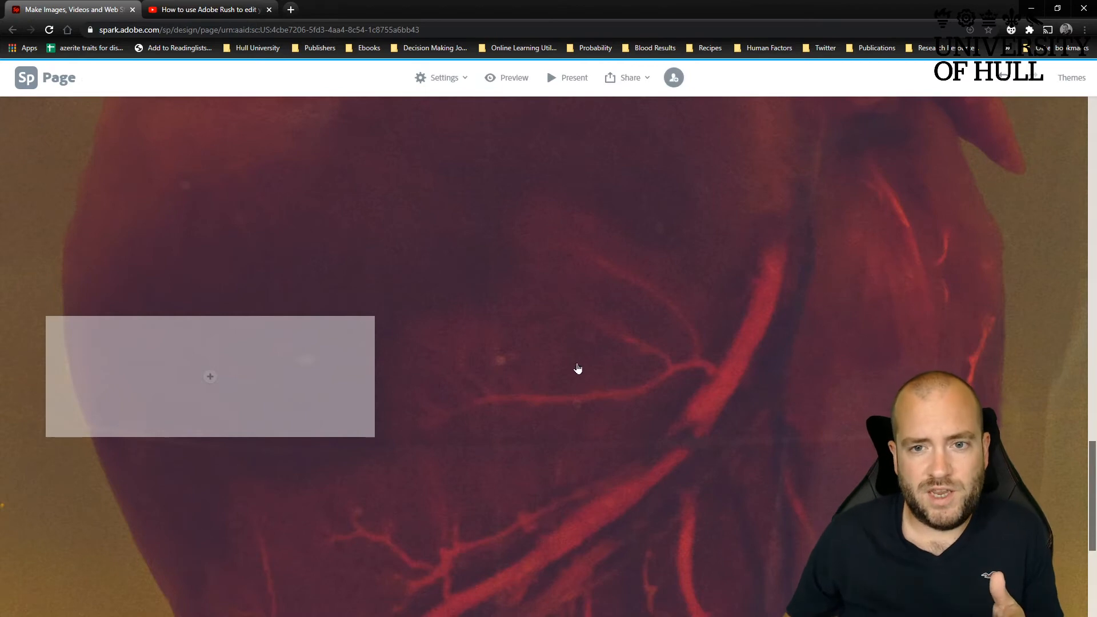
{"action": "scroll", "coordinate": [577, 367], "scroll_direction": "up", "scroll_amount": 4}
{"action": "scroll", "coordinate": [577, 365], "scroll_direction": "down", "scroll_amount": 1}
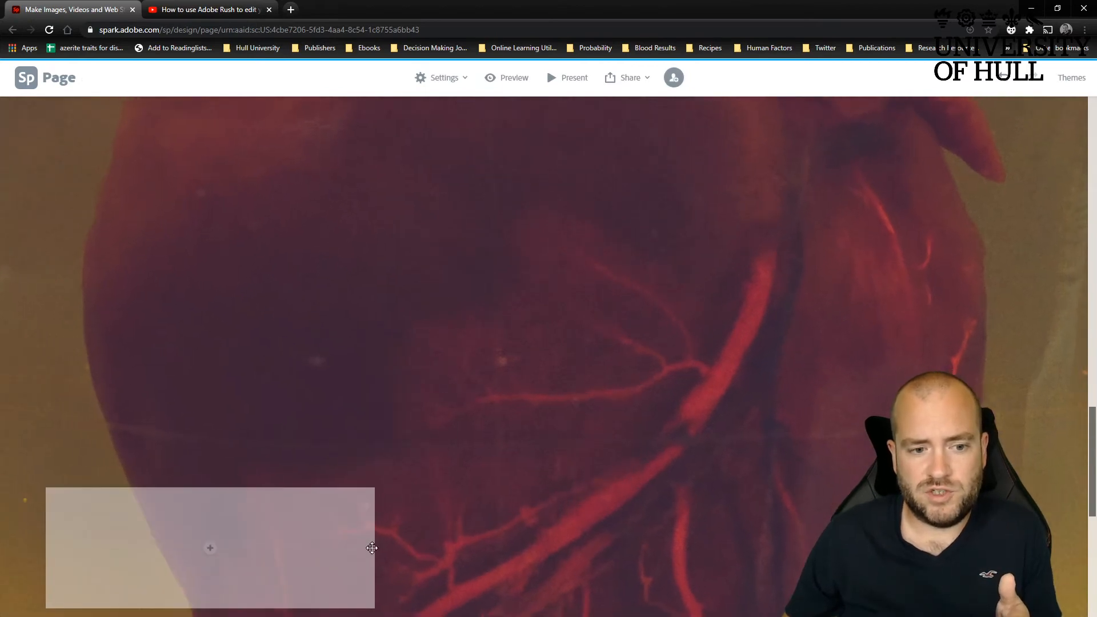
{"action": "scroll", "coordinate": [214, 413], "scroll_direction": "down", "scroll_amount": 1}
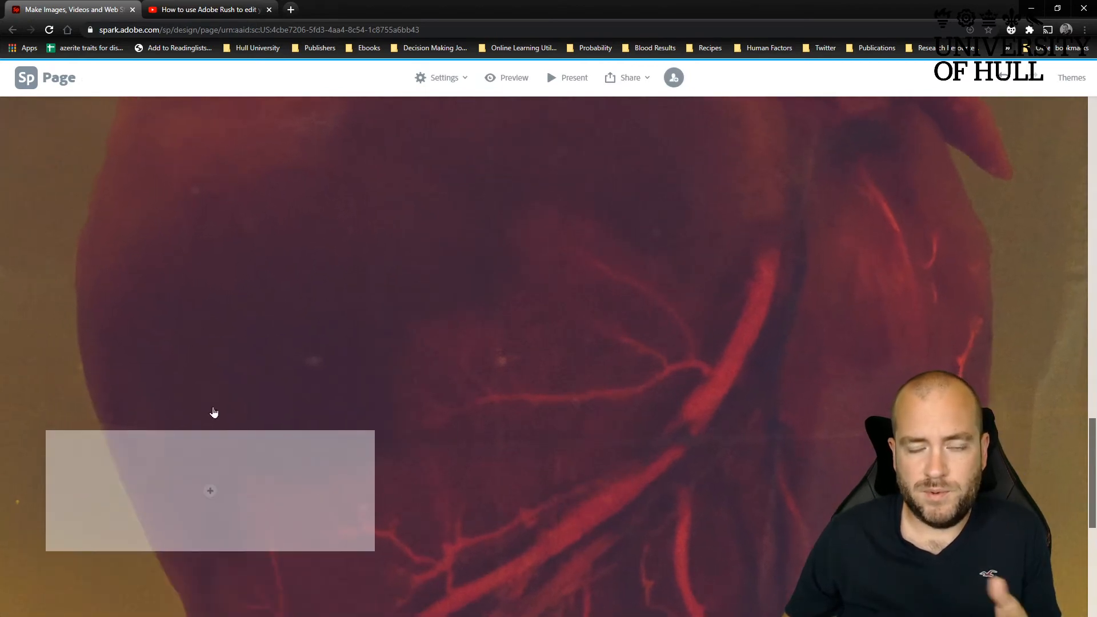
{"action": "scroll", "coordinate": [213, 412], "scroll_direction": "down", "scroll_amount": 2}
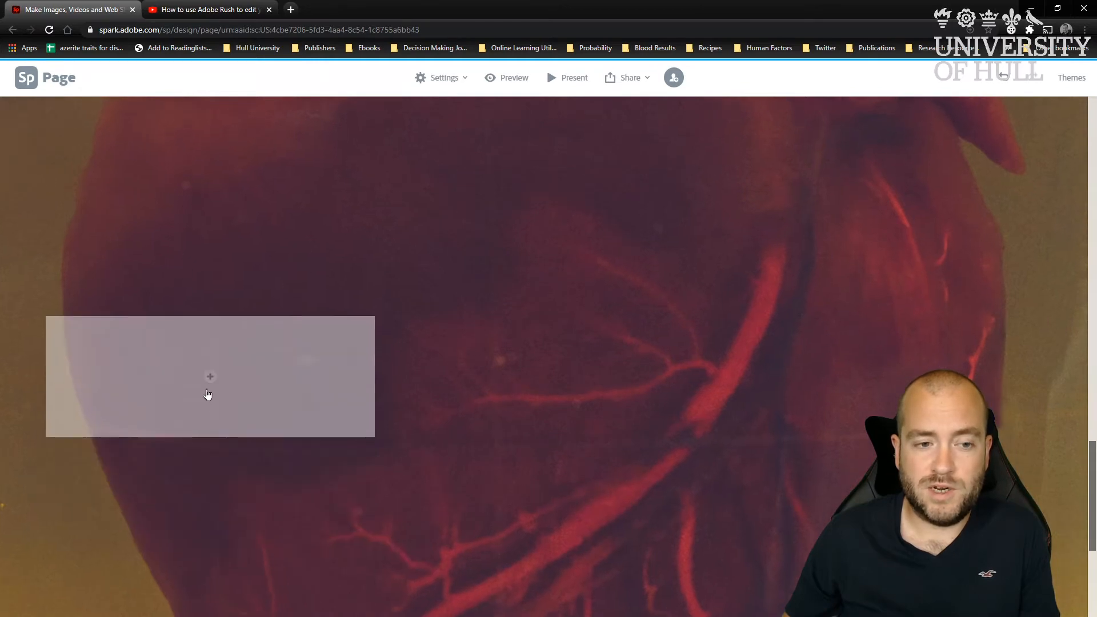
- Add a text block reading "This is the heart" to the glideshow's content box
{"action": "left_click", "coordinate": [211, 380]}
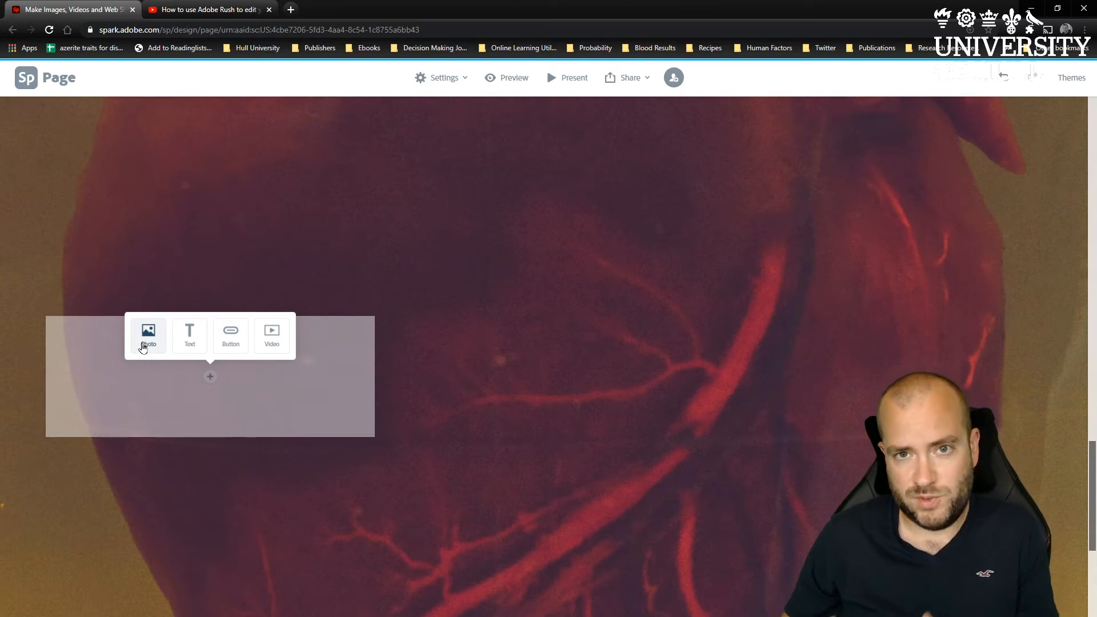
{"action": "left_click", "coordinate": [189, 342]}
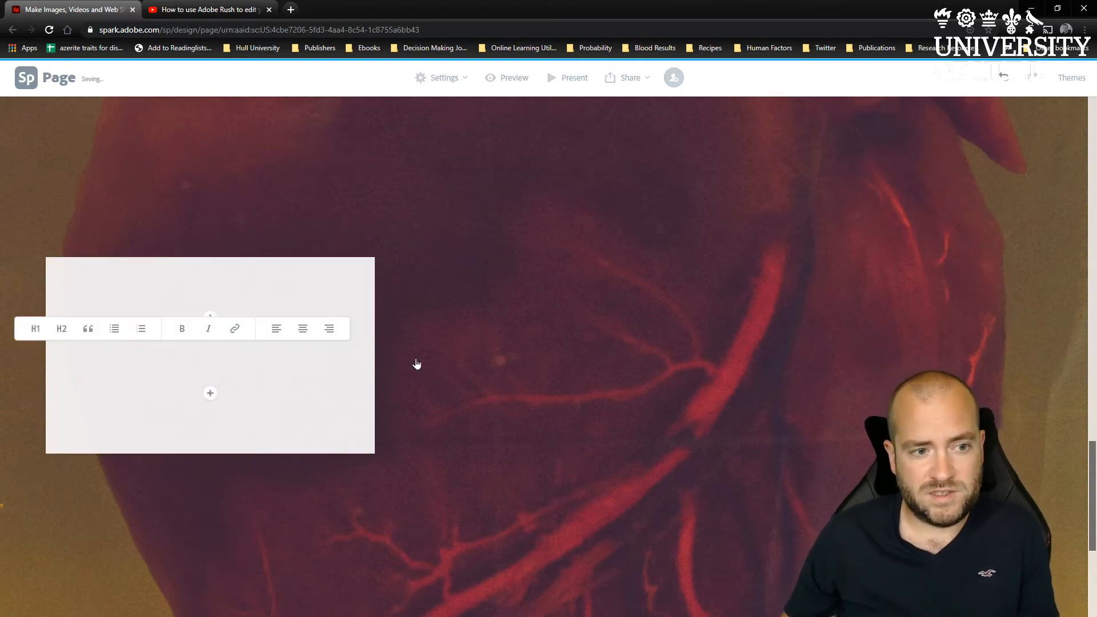
{"action": "type", "text": "This is t"}
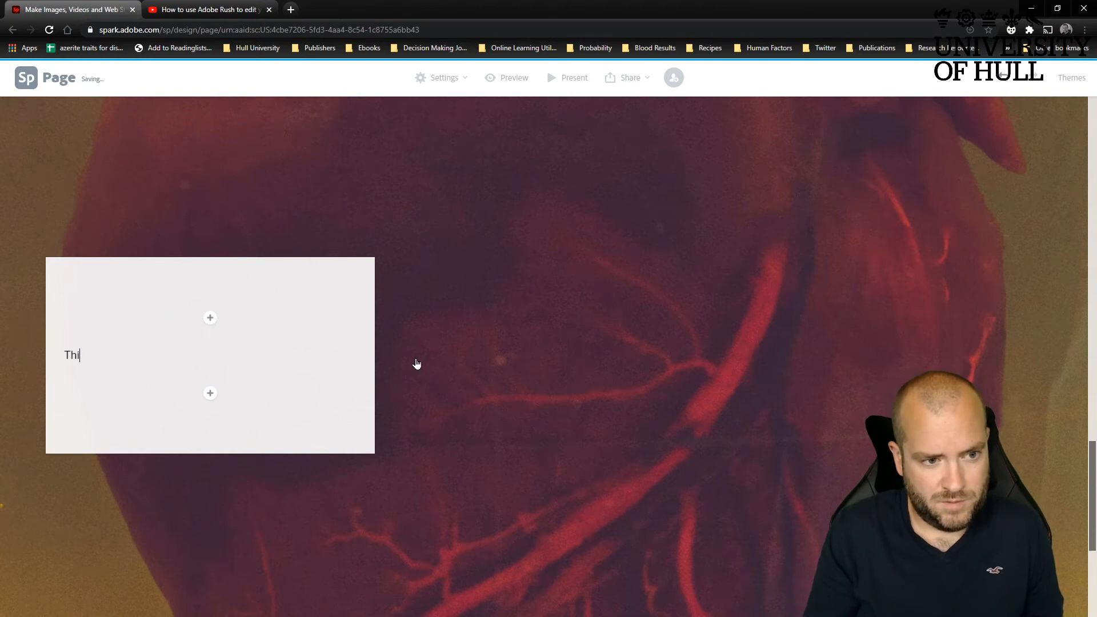
{"action": "type", "text": "he he"}
{"action": "type", "text": "art"}
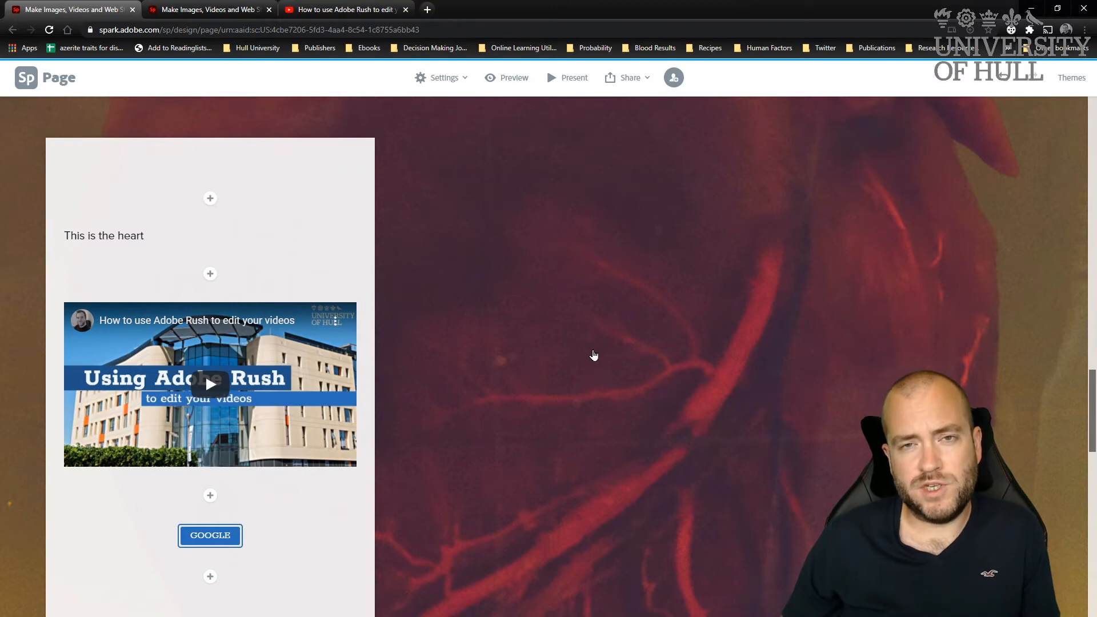
- Try the H1, H2 and quote styles on the glideshow text "This is the heart" and leave it as an H1 heading
{"action": "left_click", "coordinate": [135, 235]}
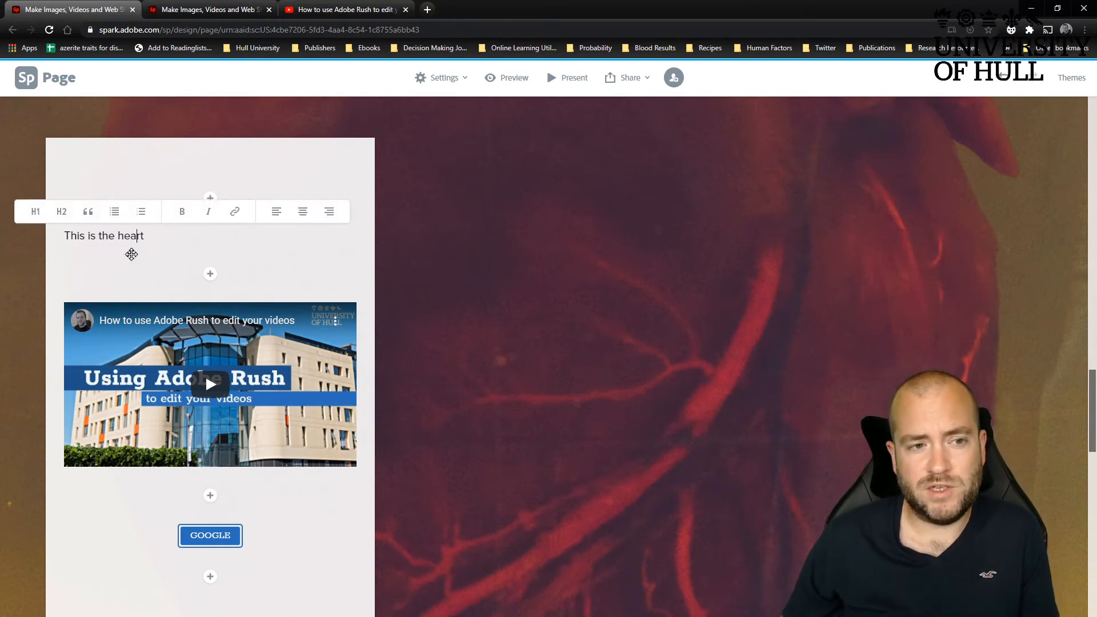
{"action": "left_click", "coordinate": [35, 213]}
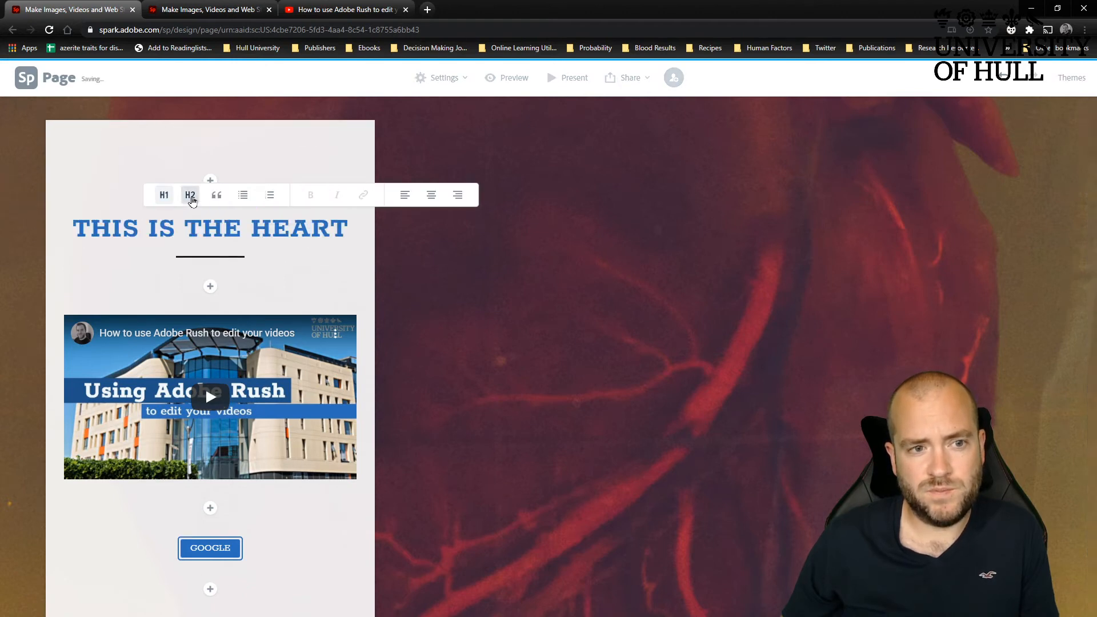
{"action": "left_click", "coordinate": [190, 194]}
{"action": "left_click", "coordinate": [89, 213]}
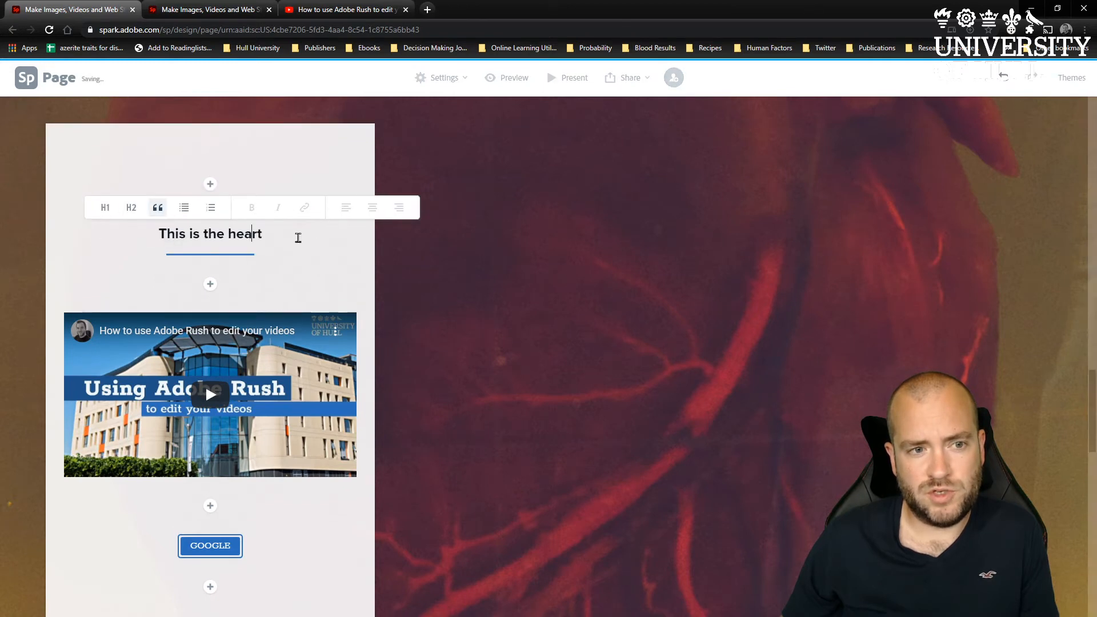
{"action": "left_click", "coordinate": [105, 208]}
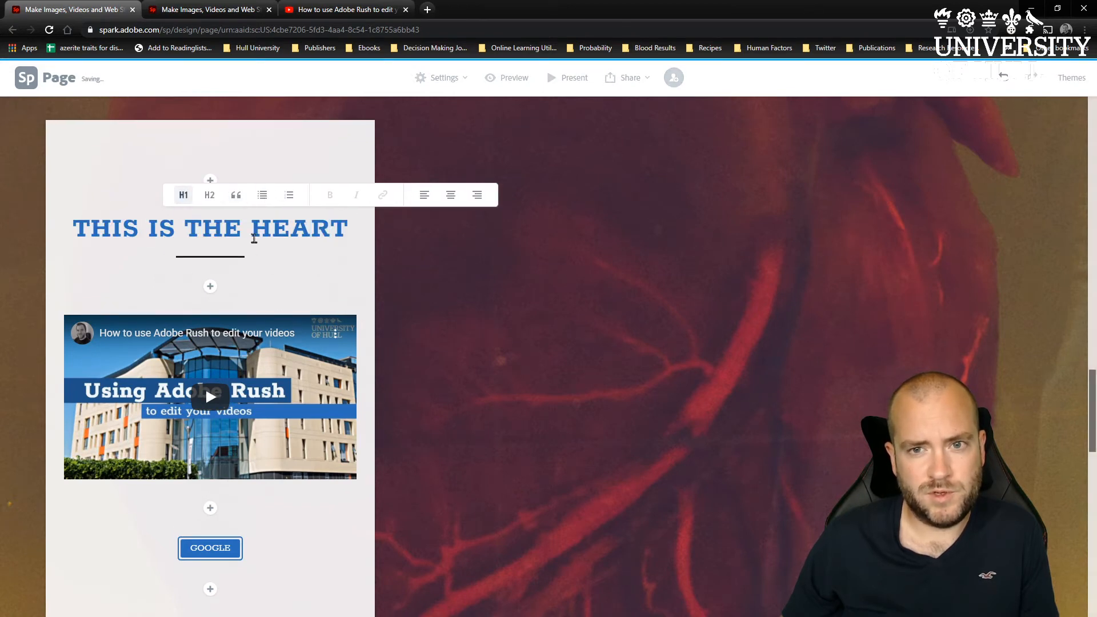
- Add an H1 heading "ANATOMY OF THE HEART" between the glideshow and the split layout
{"action": "scroll", "coordinate": [434, 362], "scroll_direction": "down", "scroll_amount": 10}
{"action": "scroll", "coordinate": [547, 419], "scroll_direction": "down", "scroll_amount": 5}
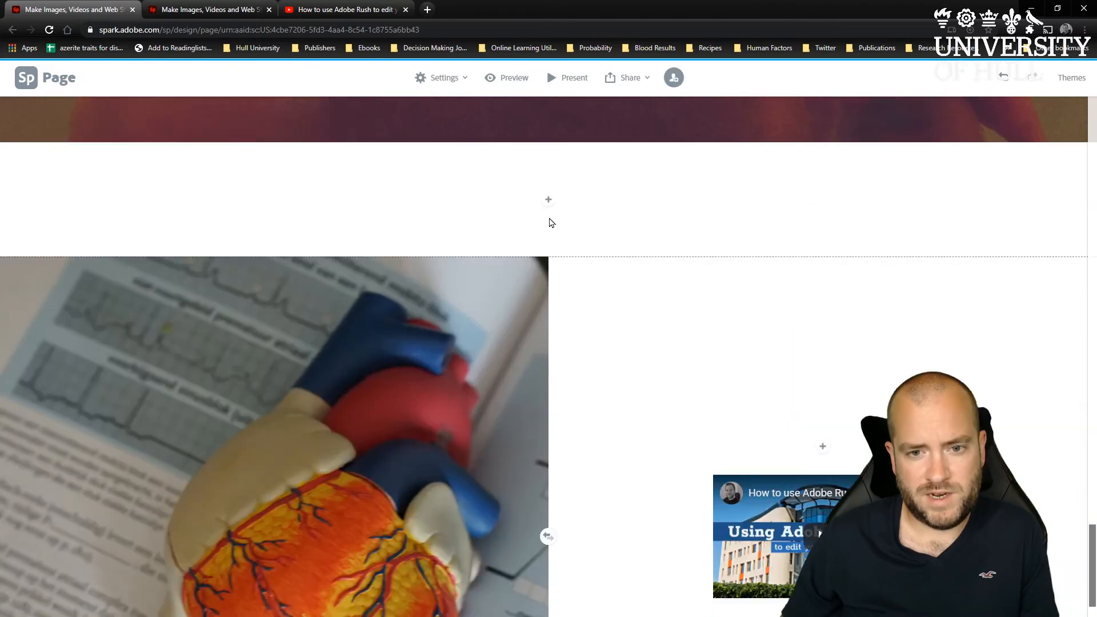
{"action": "left_click", "coordinate": [547, 201]}
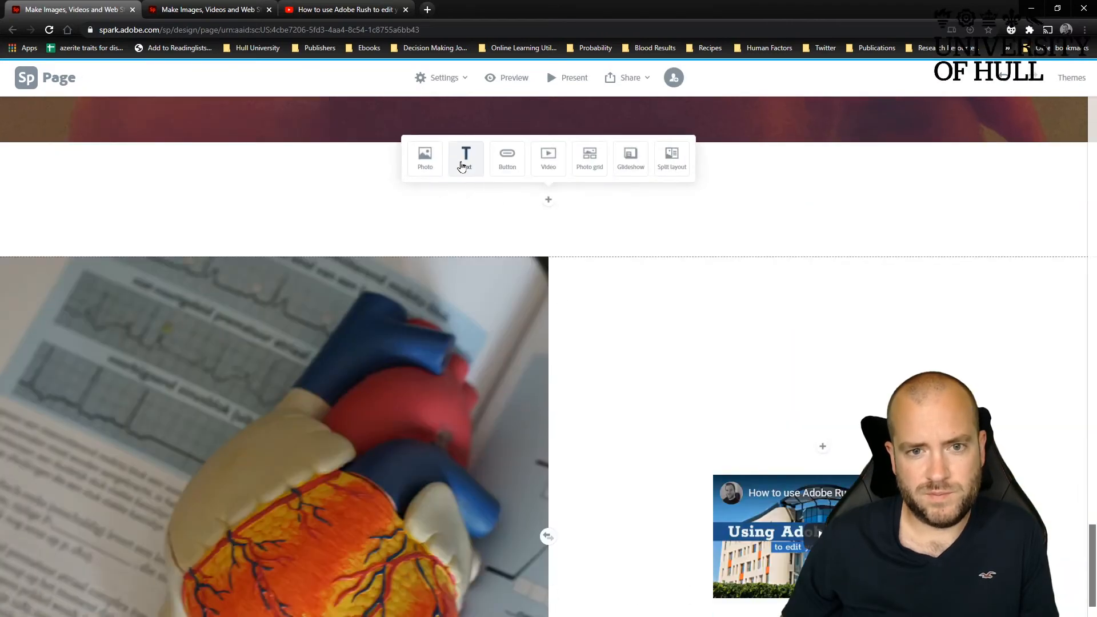
{"action": "left_click", "coordinate": [463, 163]}
{"action": "left_click", "coordinate": [181, 142]}
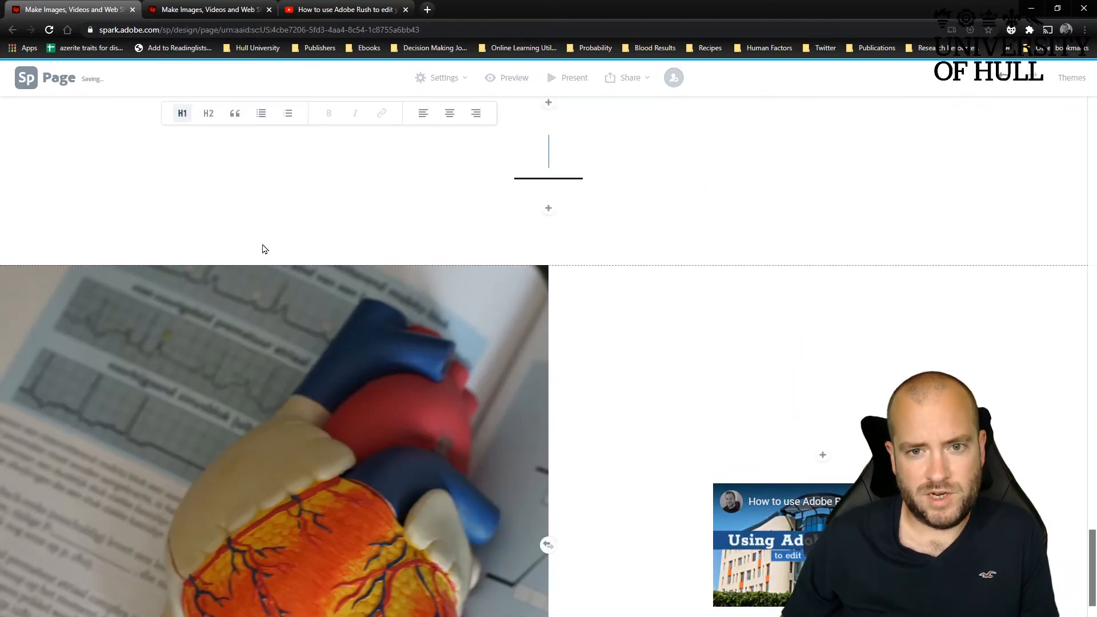
{"action": "type", "text": "ANATOMY OF THE HEART"}
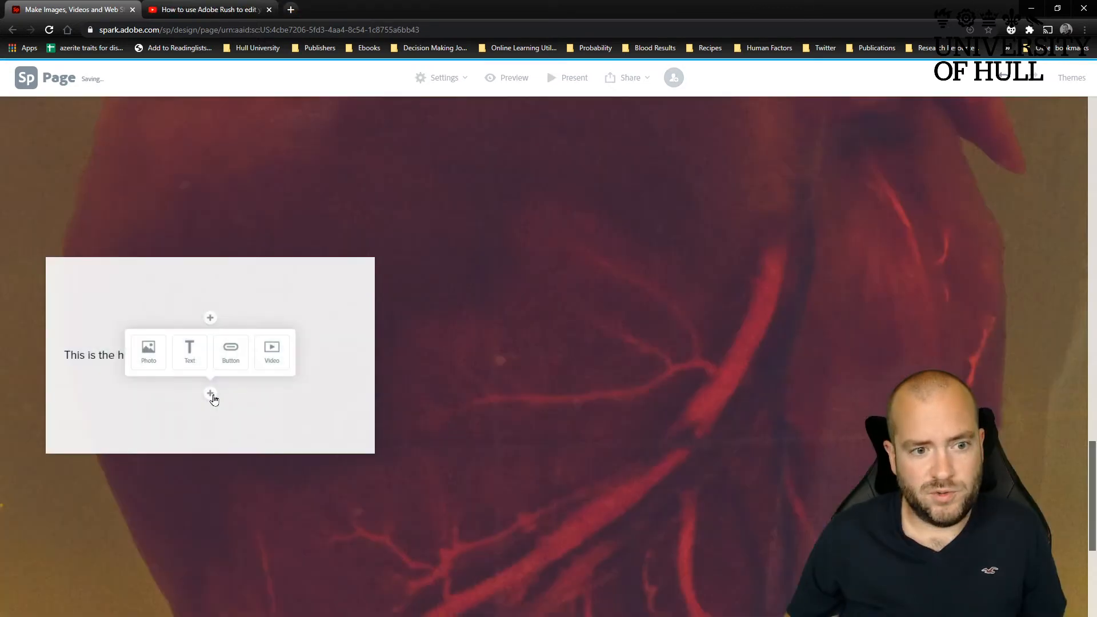
- Embed the YouTube video "How to use Adobe Rush to edit your videos" below the glideshow text, using the link copied from its YouTube page
{"action": "left_click", "coordinate": [284, 358]}
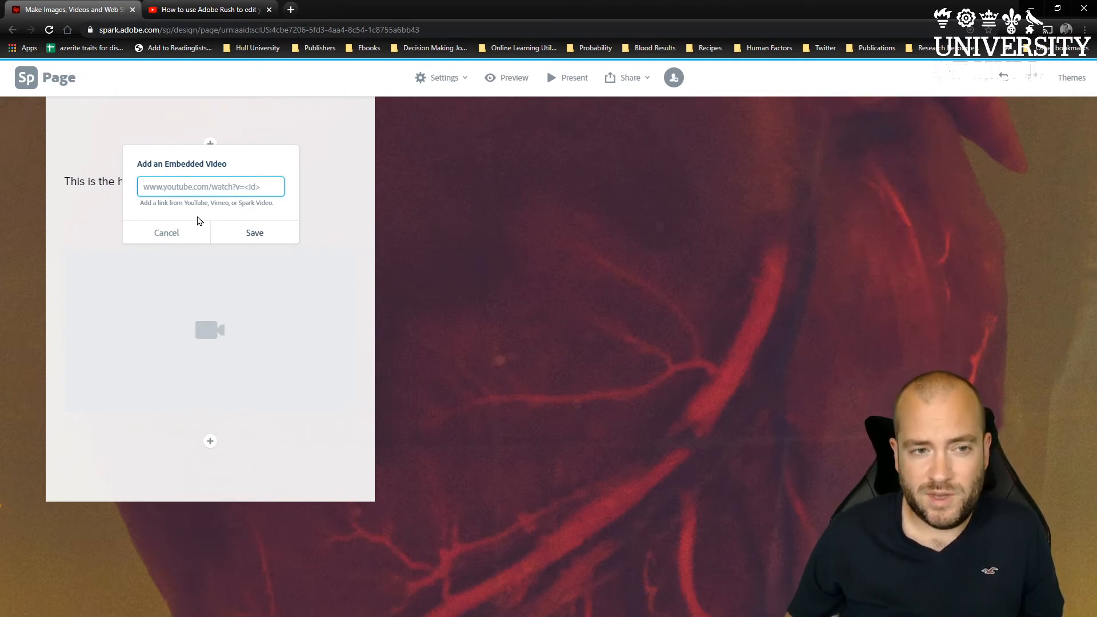
{"action": "left_click", "coordinate": [221, 11]}
{"action": "left_click", "coordinate": [282, 32]}
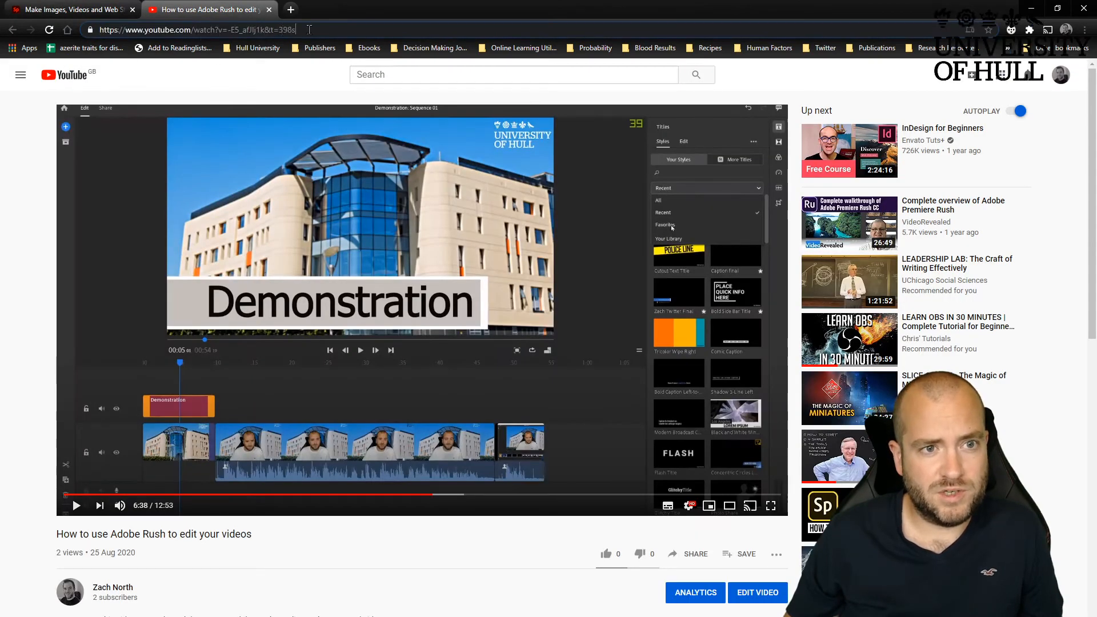
{"action": "left_click_drag", "start_coordinate": [312, 29], "coordinate": [74, 27]}
{"action": "left_click", "coordinate": [105, 11]}
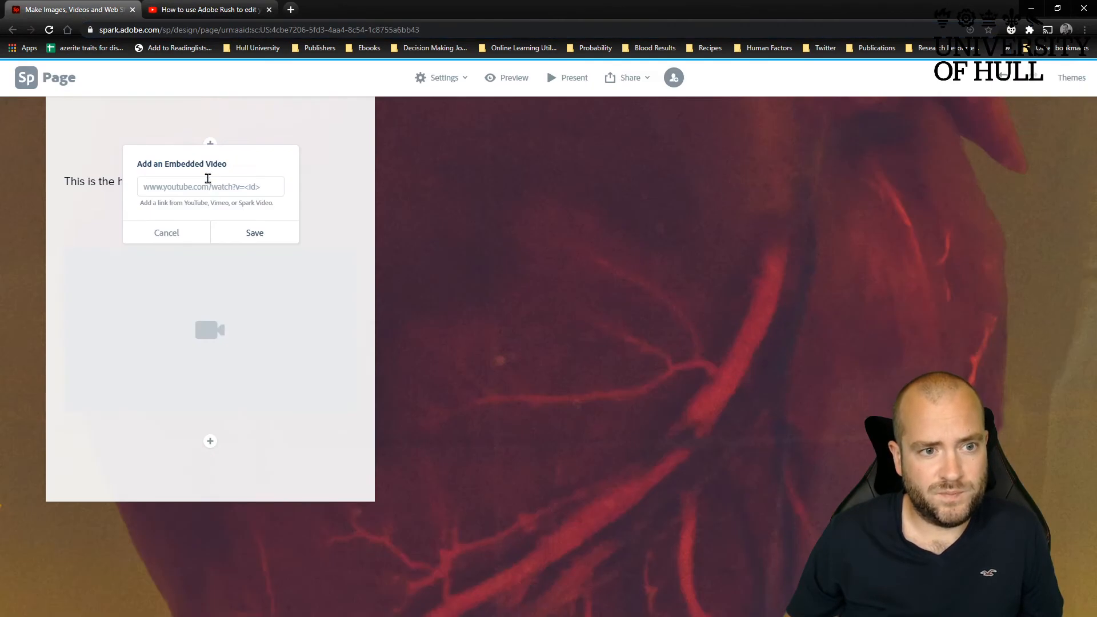
{"action": "key", "text": "ctrl+v"}
{"action": "left_click", "coordinate": [255, 232]}
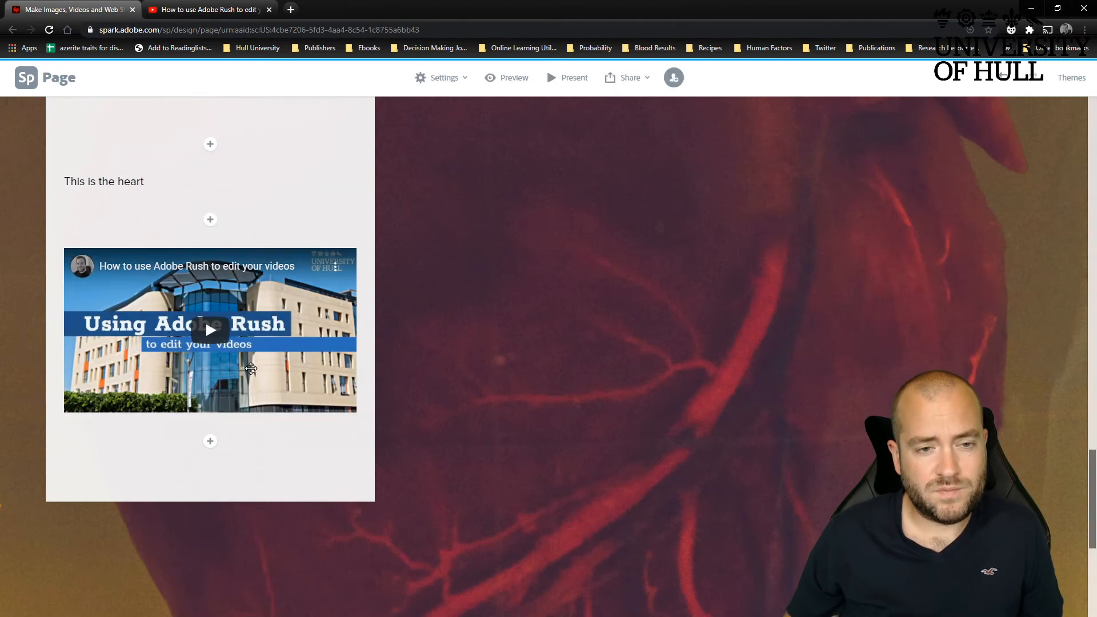
{"action": "scroll", "coordinate": [251, 369], "scroll_direction": "down", "scroll_amount": 2}
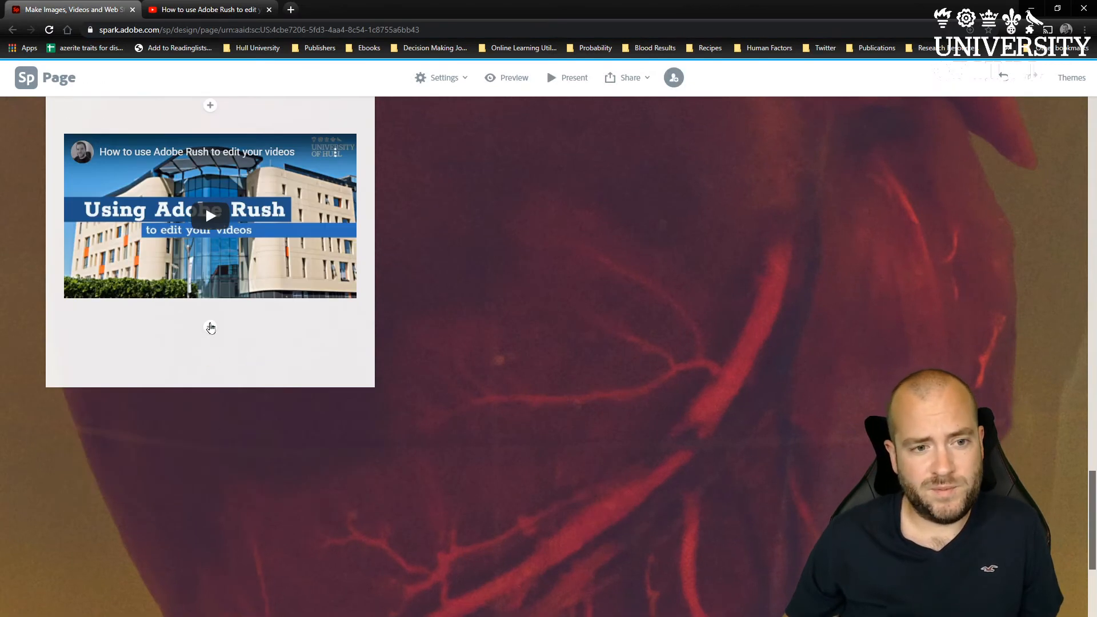
{"action": "left_click", "coordinate": [211, 328]}
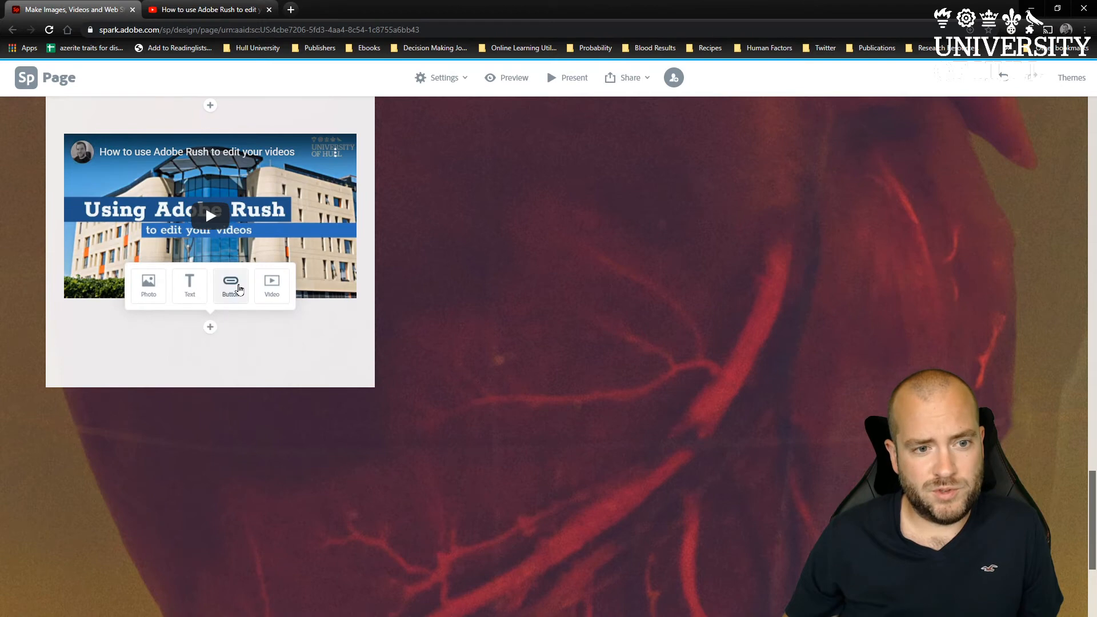
{"action": "left_click", "coordinate": [238, 289]}
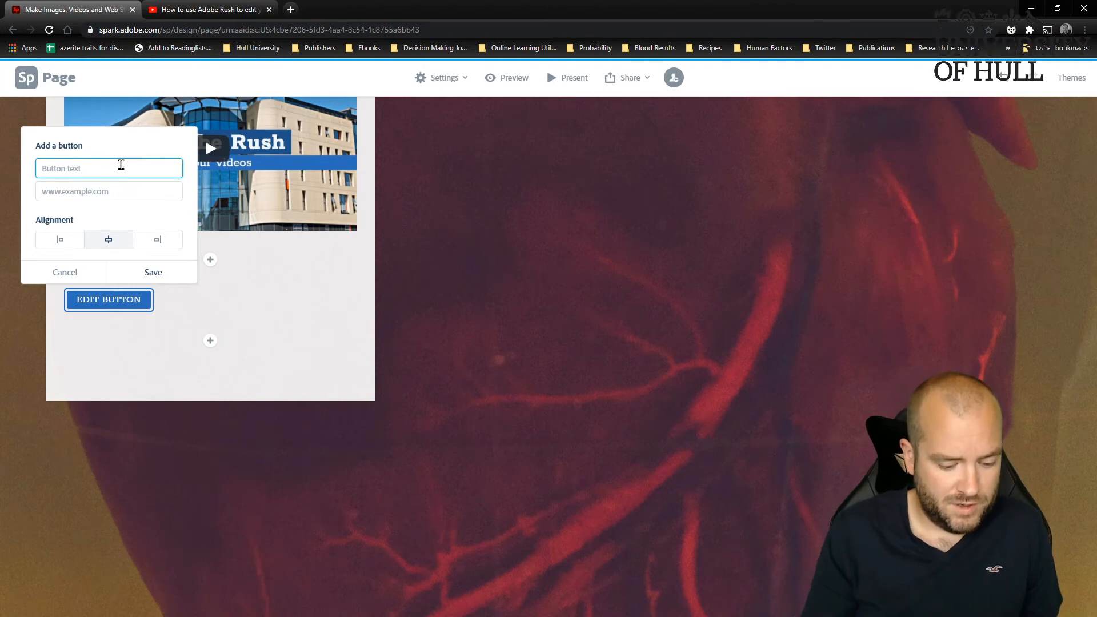
{"action": "type", "text": "google"}
{"action": "left_click", "coordinate": [125, 193]}
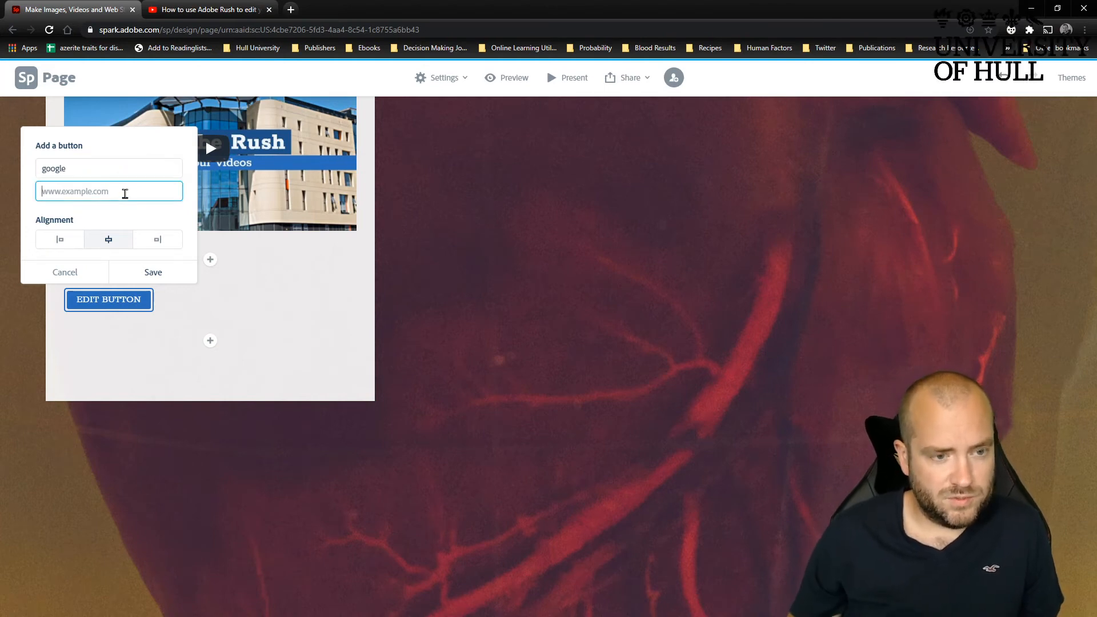
{"action": "type", "text": "www.google.com"}
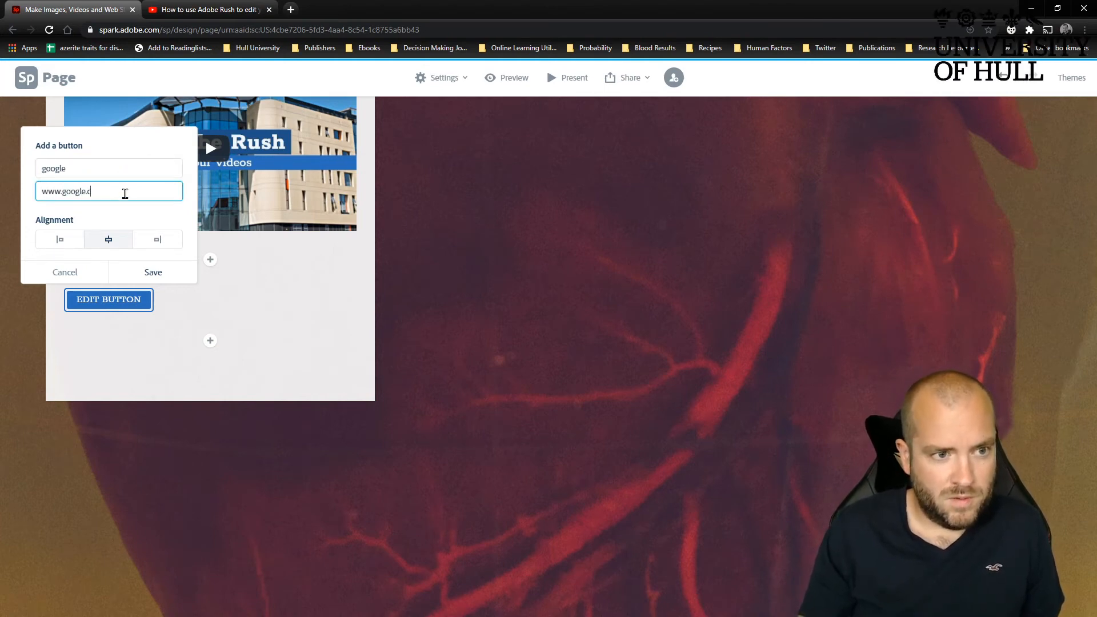
{"action": "left_click", "coordinate": [161, 245]}
{"action": "left_click", "coordinate": [116, 247]}
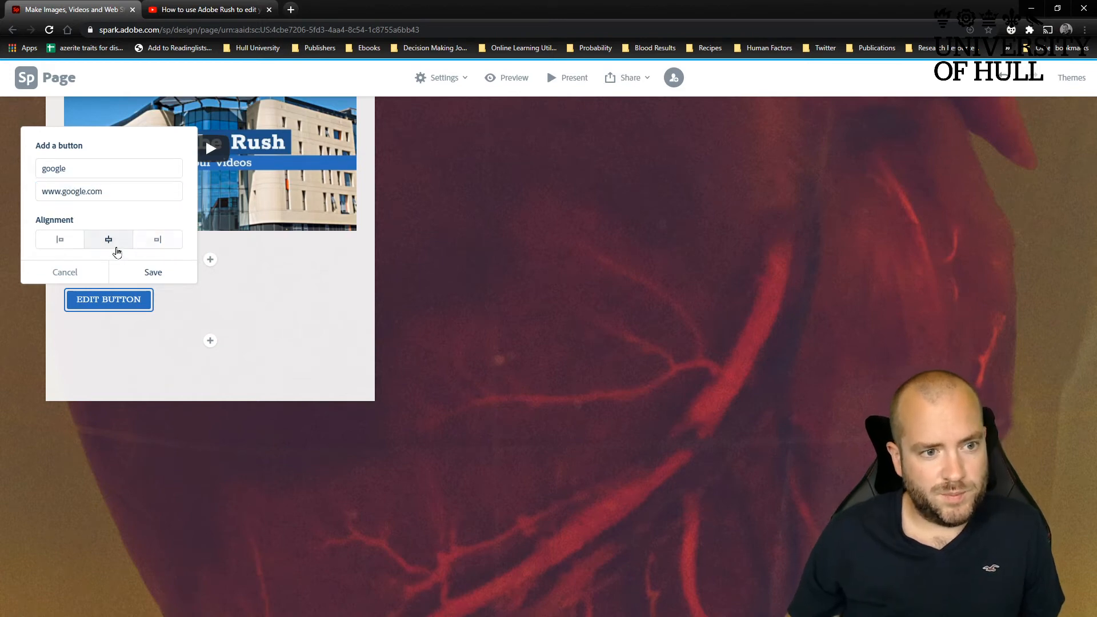
{"action": "left_click", "coordinate": [150, 273]}
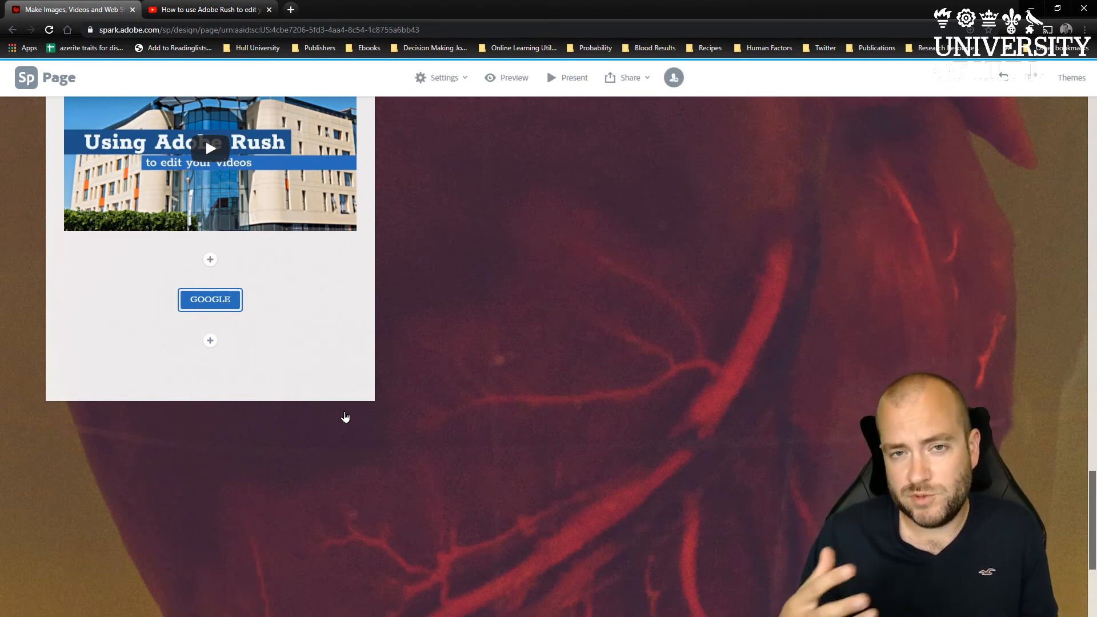
- Add a split layout section below the glideshow
{"action": "scroll", "coordinate": [563, 404], "scroll_direction": "up", "scroll_amount": 1}
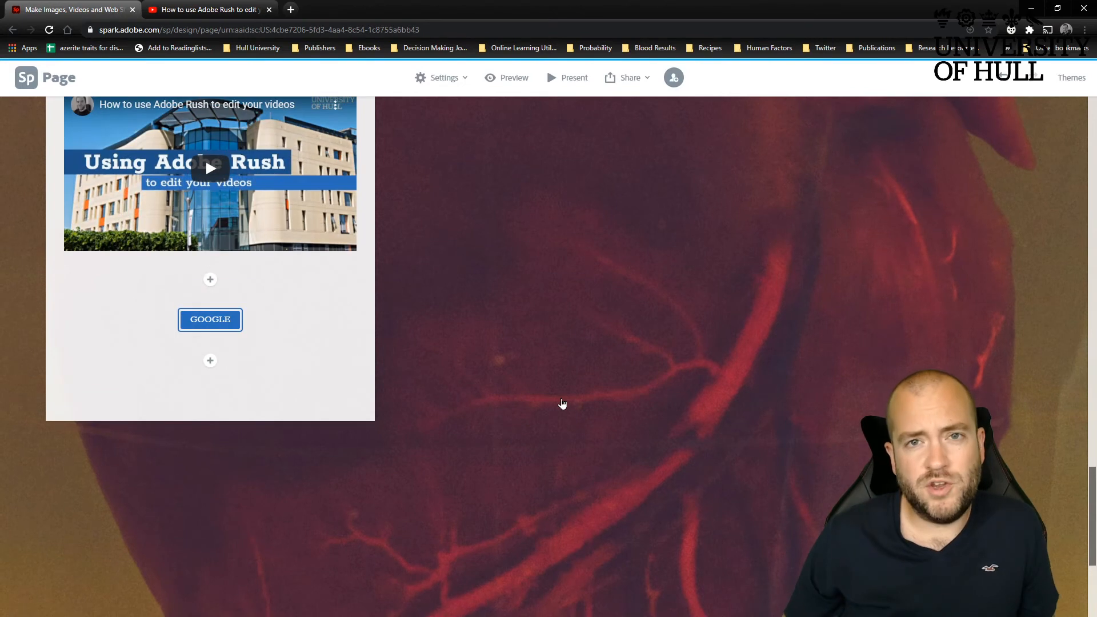
{"action": "scroll", "coordinate": [564, 415], "scroll_direction": "down", "scroll_amount": 5}
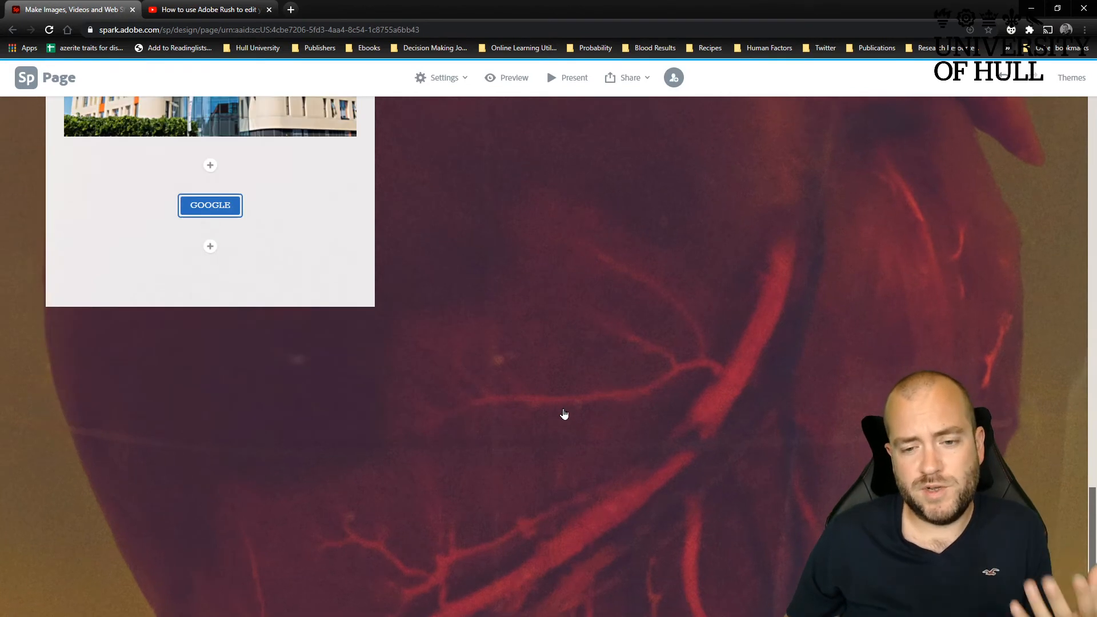
{"action": "left_click", "coordinate": [666, 557]}
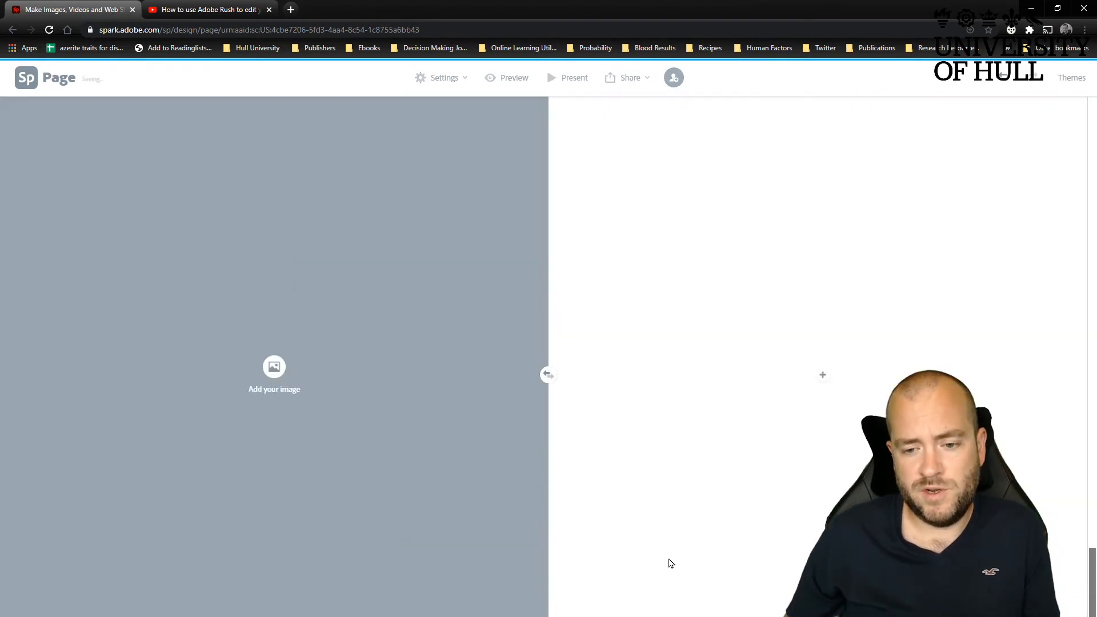
- Search the free photos for "ECG" and use the anatomical heart model on the open book as the split layout's image
{"action": "left_click", "coordinate": [285, 368]}
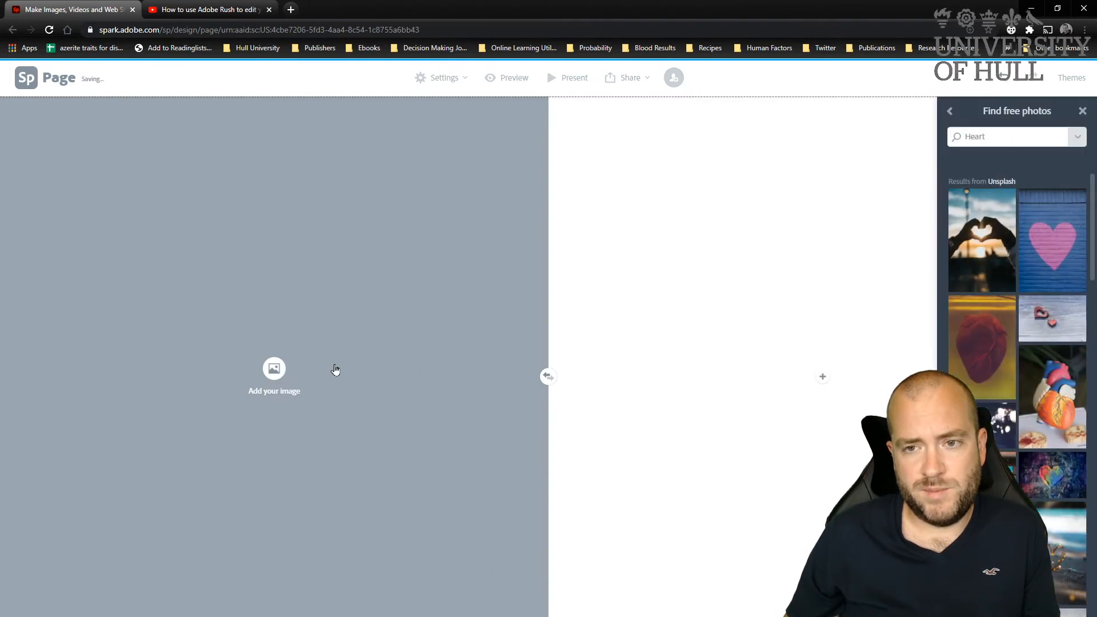
{"action": "left_click_drag", "start_coordinate": [1009, 137], "coordinate": [960, 140]}
{"action": "type", "text": "E"}
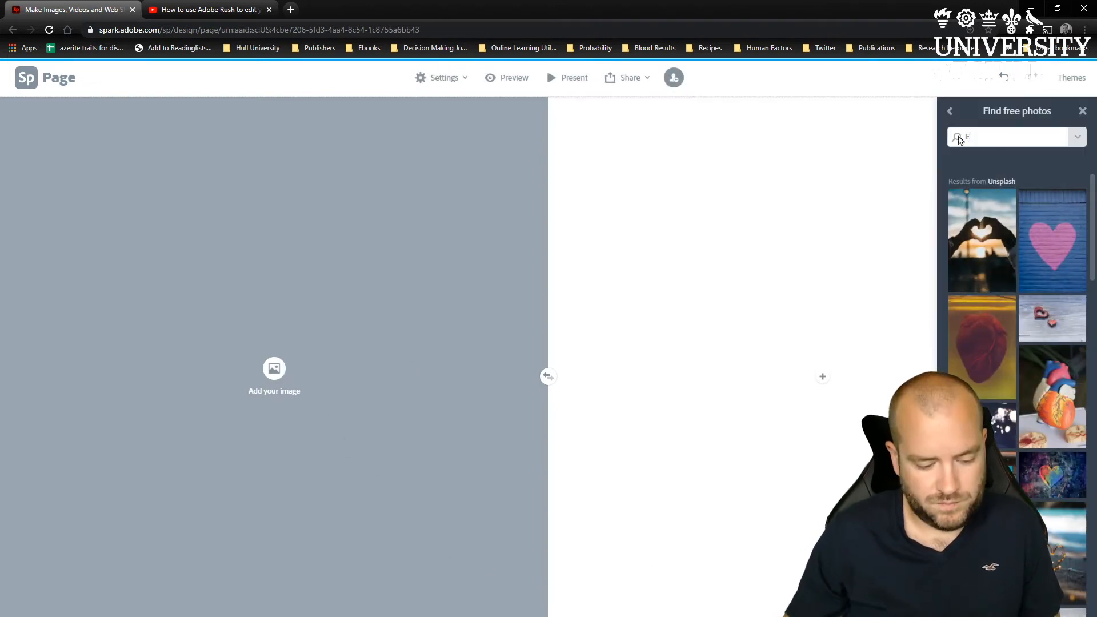
{"action": "type", "text": "CG"}
{"action": "key", "text": "Return"}
{"action": "left_click", "coordinate": [1056, 211]}
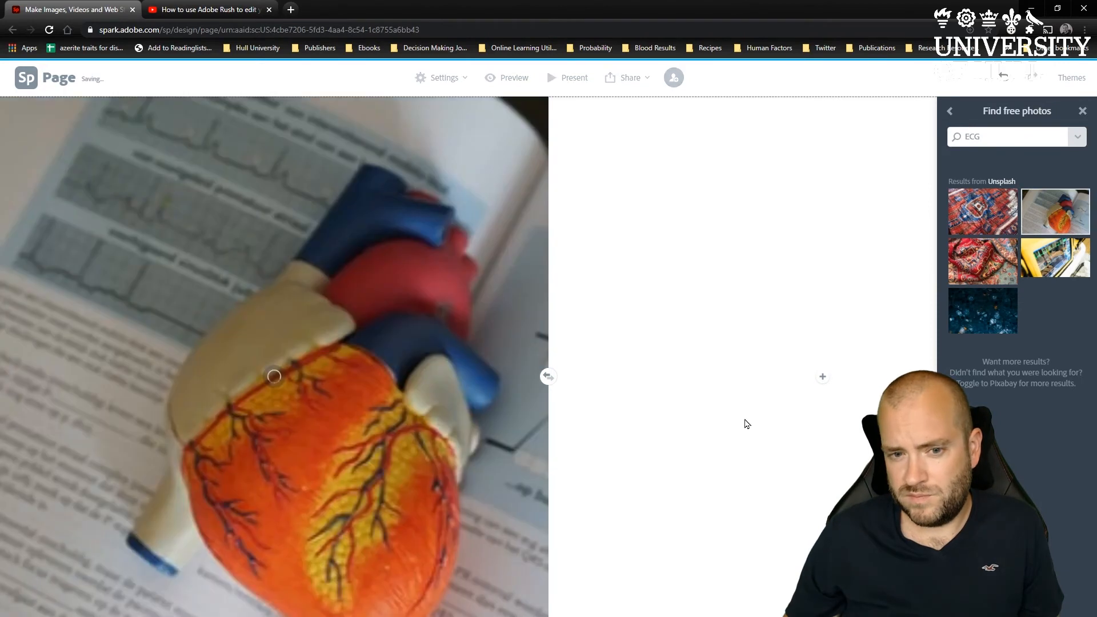
- Embed the copied Adobe Rush YouTube video in the empty half of the split layout
{"action": "left_click", "coordinate": [823, 379]}
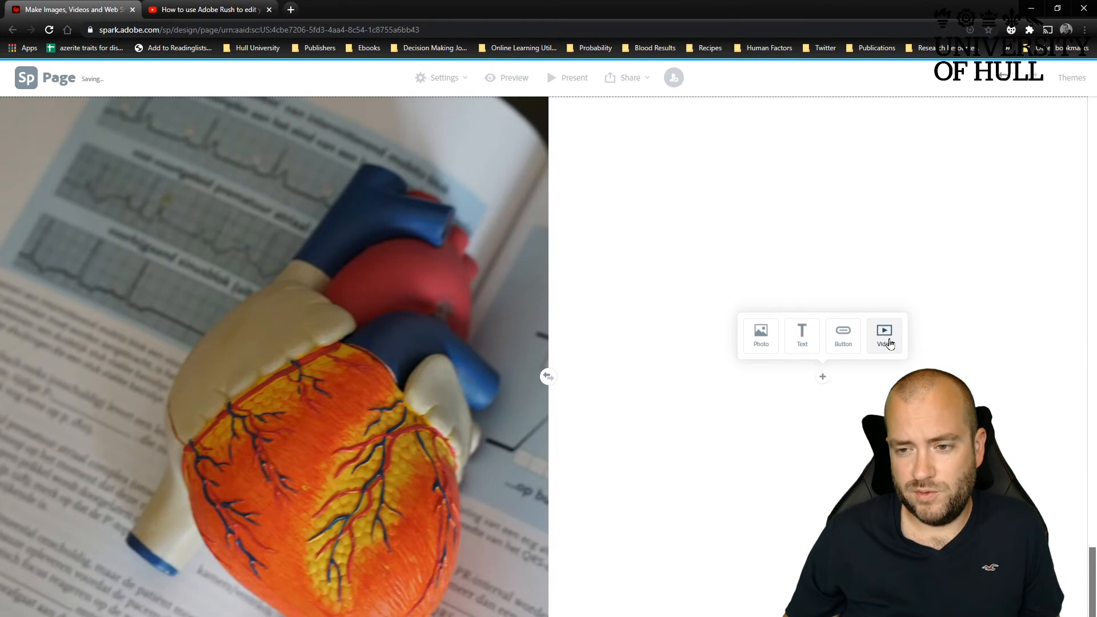
{"action": "left_click", "coordinate": [887, 337]}
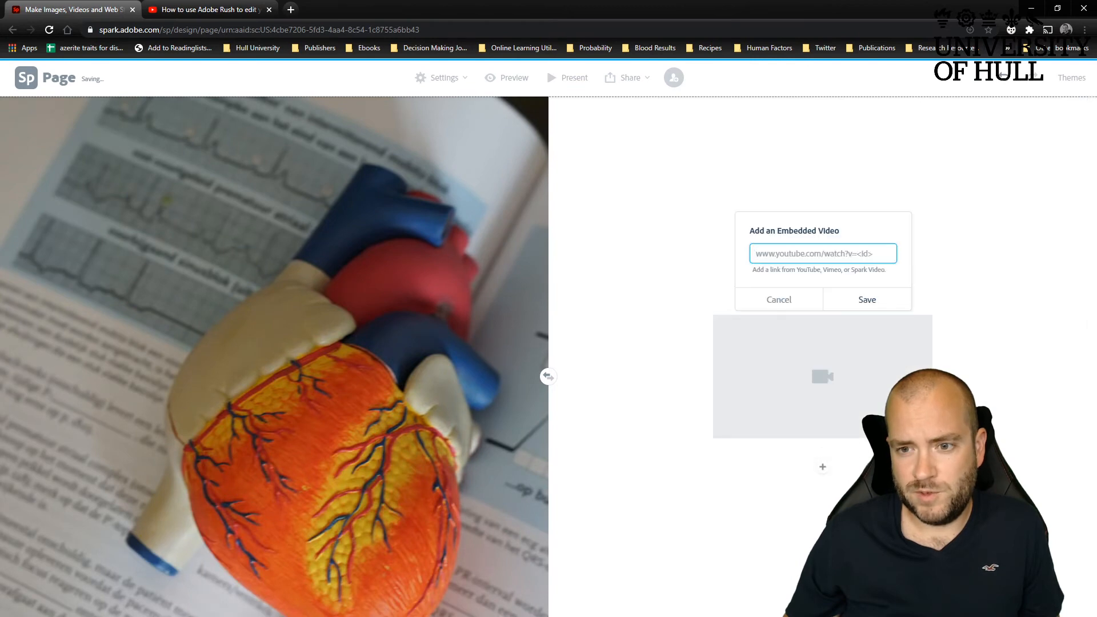
{"action": "key", "text": "ctrl+v"}
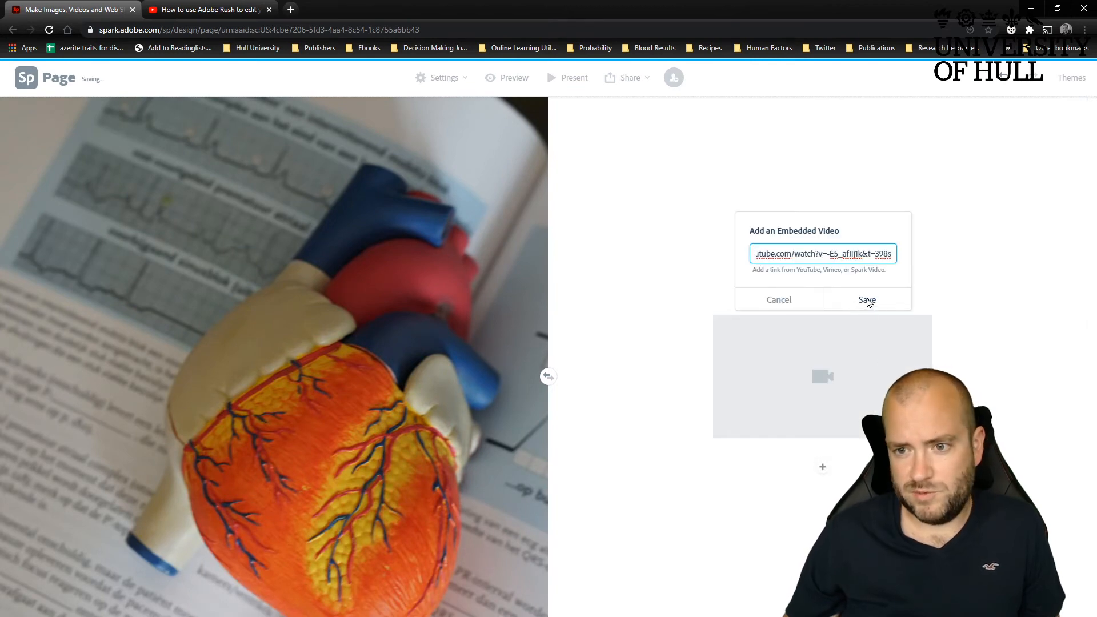
{"action": "left_click", "coordinate": [868, 302]}
- Look over the finished page and open its preview from the Cardiac Physiology title section
{"action": "scroll", "coordinate": [651, 350], "scroll_direction": "down", "scroll_amount": 2}
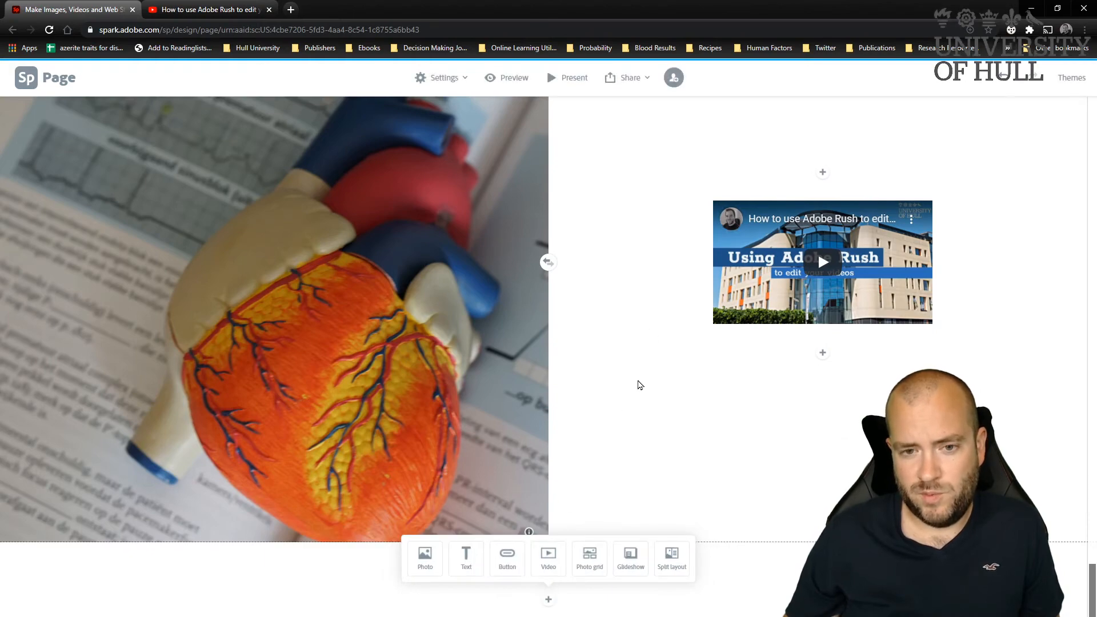
{"action": "scroll", "coordinate": [634, 384], "scroll_direction": "down", "scroll_amount": 10}
{"action": "scroll", "coordinate": [635, 388], "scroll_direction": "up", "scroll_amount": 15}
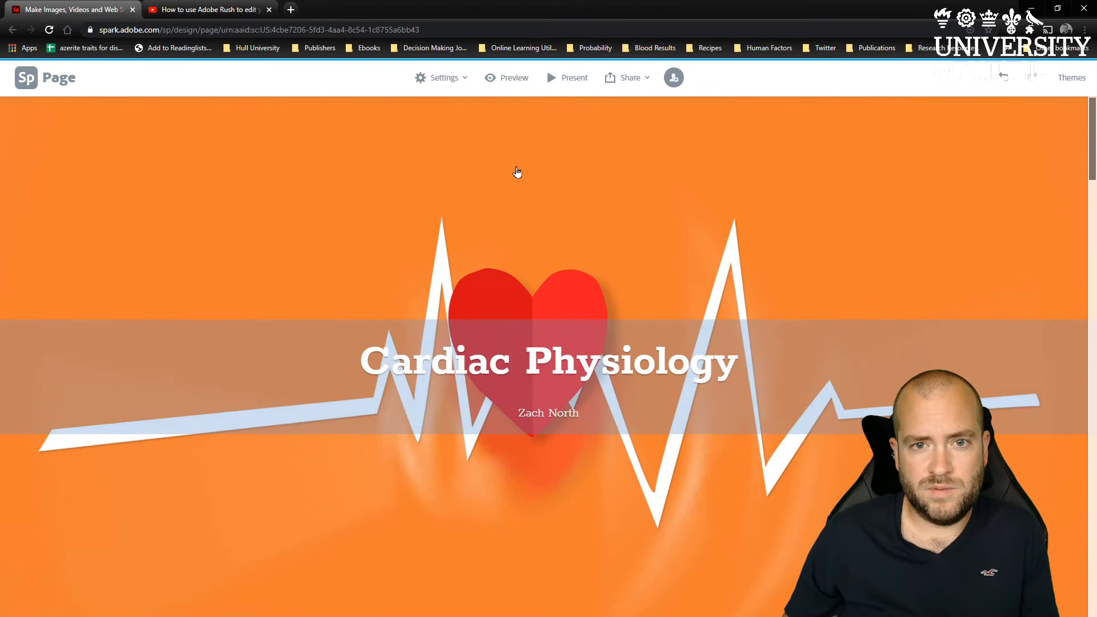
{"action": "left_click", "coordinate": [501, 79]}
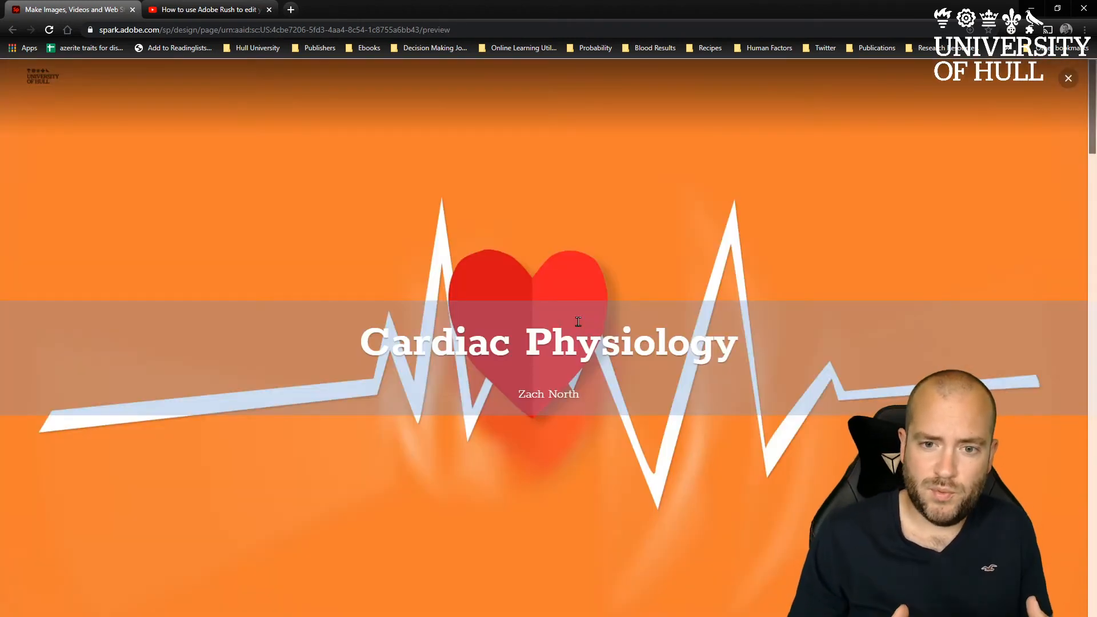
- Look through the page preview from the Cardiac Physiology title down to the text and video over the heart image
{"action": "scroll", "coordinate": [599, 309], "scroll_direction": "down", "scroll_amount": 5}
{"action": "scroll", "coordinate": [594, 309], "scroll_direction": "down", "scroll_amount": 5}
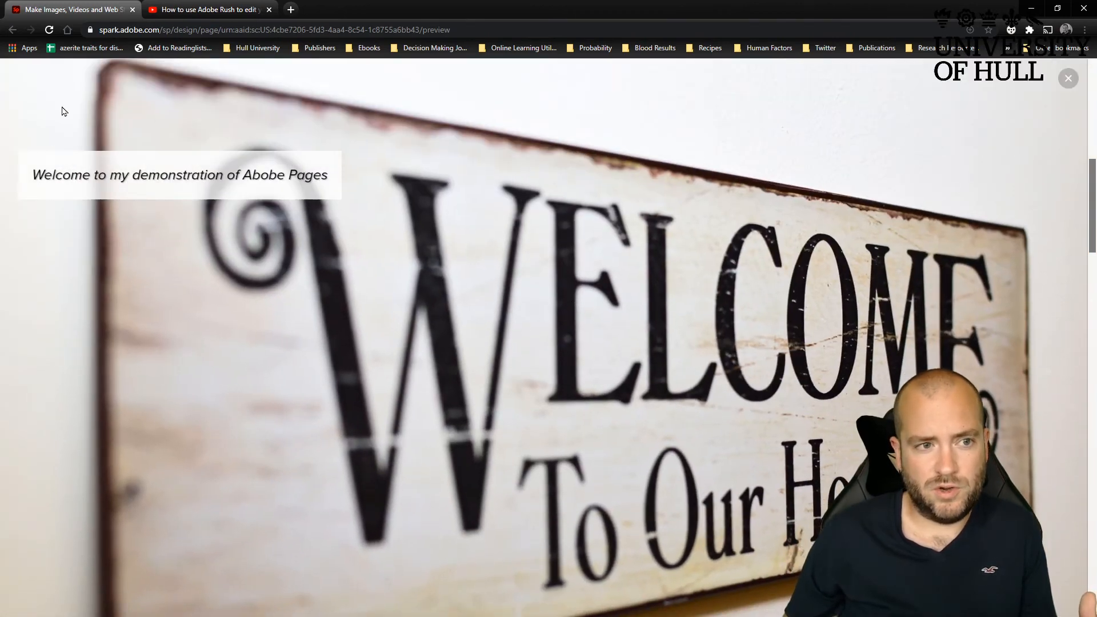
{"action": "scroll", "coordinate": [522, 248], "scroll_direction": "down", "scroll_amount": 5}
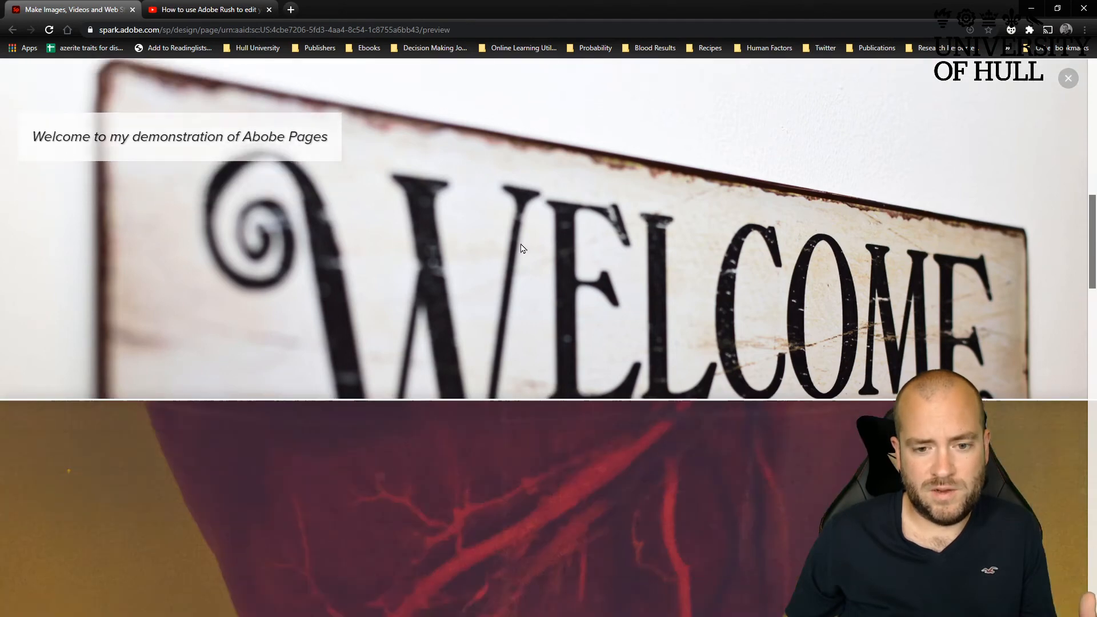
{"action": "scroll", "coordinate": [522, 249], "scroll_direction": "down", "scroll_amount": 1}
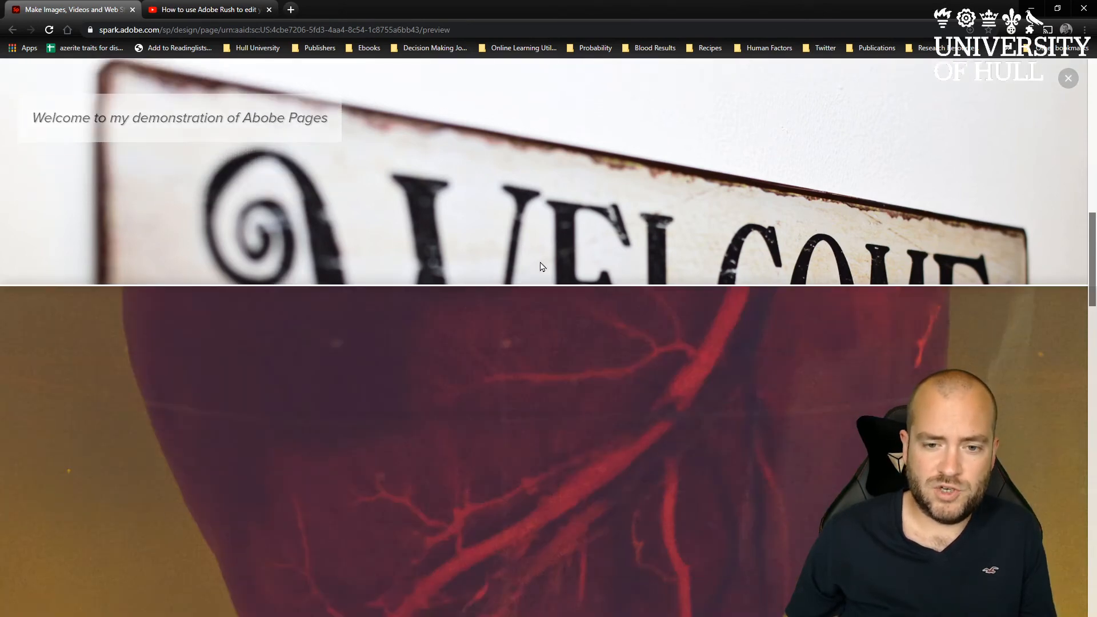
{"action": "scroll", "coordinate": [541, 266], "scroll_direction": "down", "scroll_amount": 5}
{"action": "scroll", "coordinate": [541, 267], "scroll_direction": "down", "scroll_amount": 5}
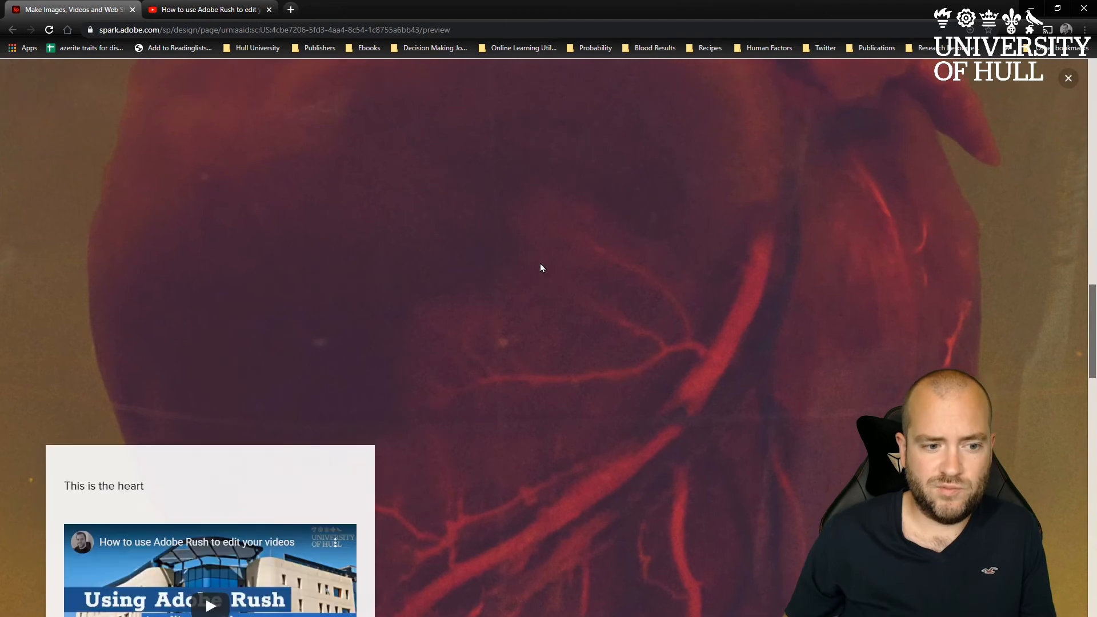
- Test the embedded Adobe Rush video and the Google button in the preview, closing each one after it opens
{"action": "left_click", "coordinate": [210, 320]}
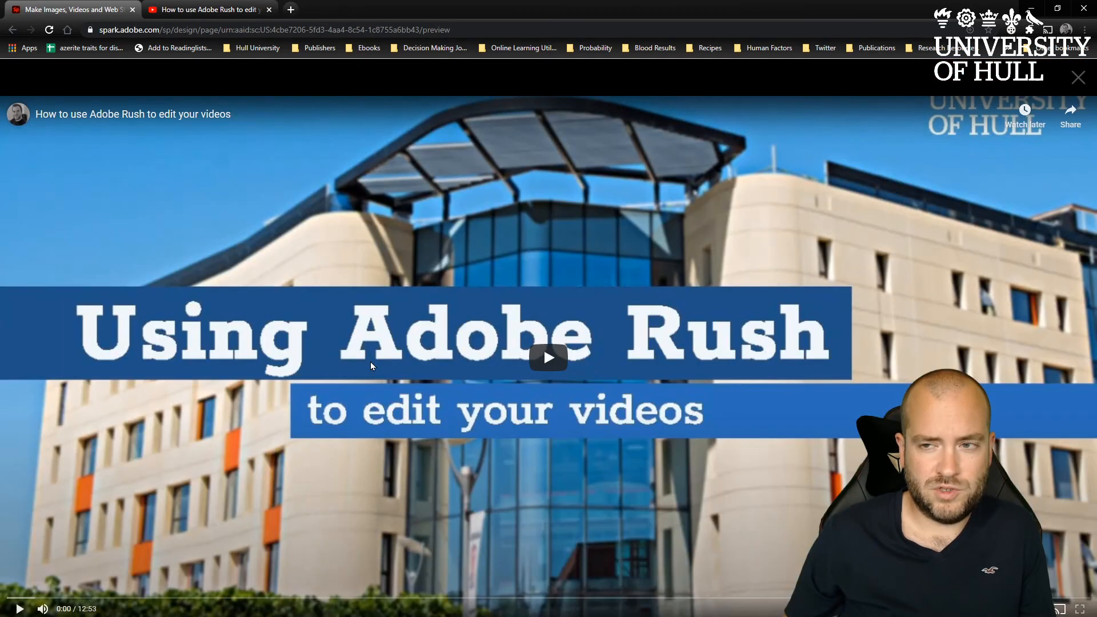
{"action": "left_click", "coordinate": [548, 358]}
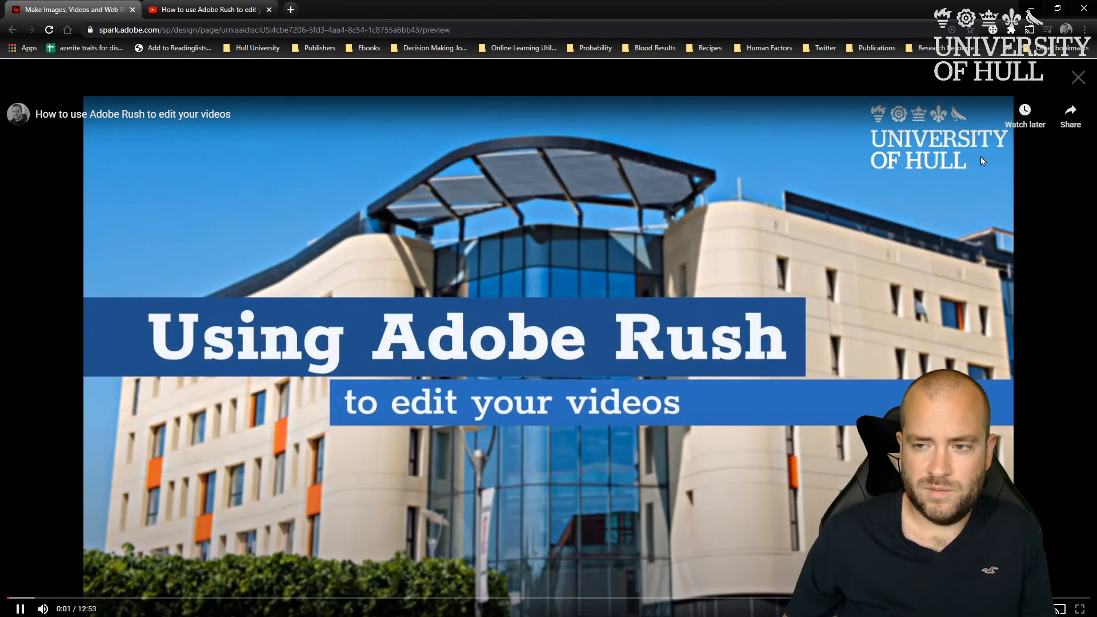
{"action": "left_click", "coordinate": [1078, 77]}
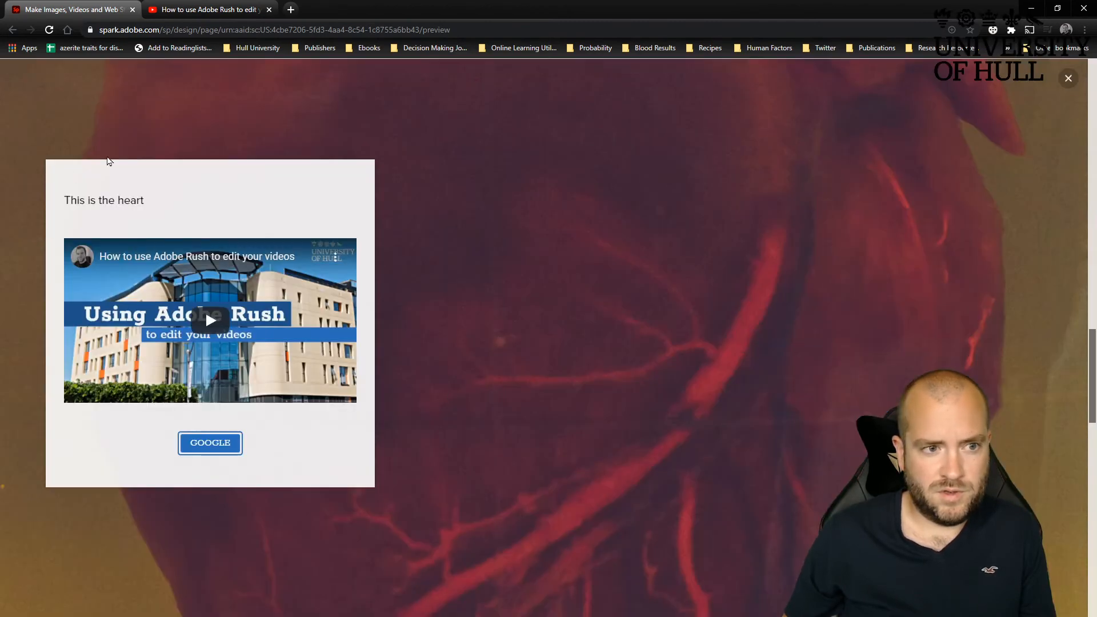
{"action": "left_click", "coordinate": [208, 443]}
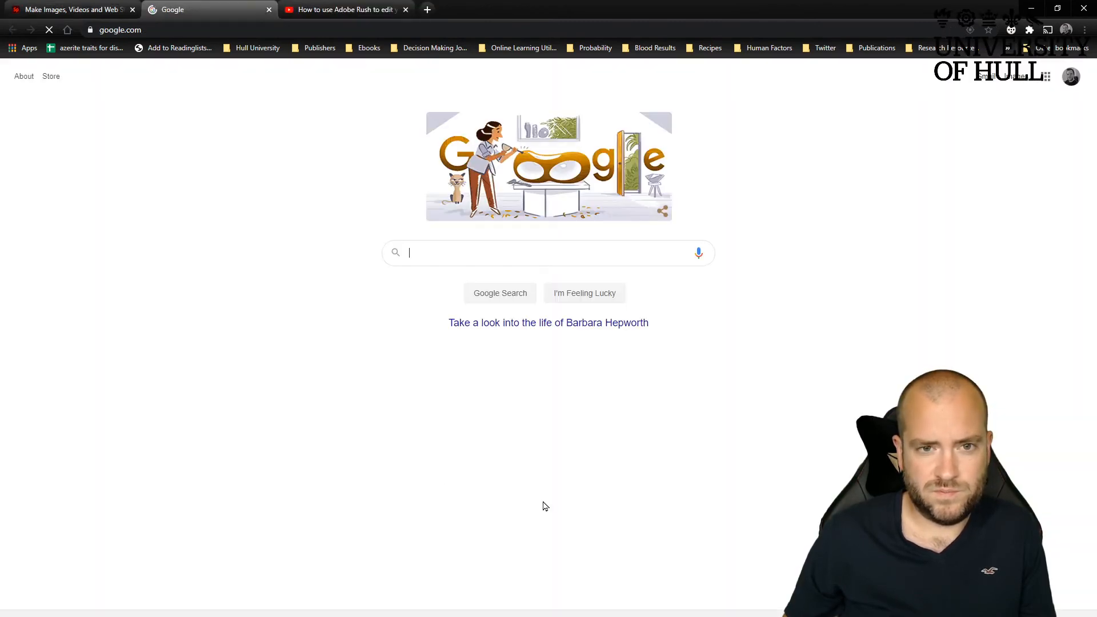
{"action": "left_click", "coordinate": [269, 9]}
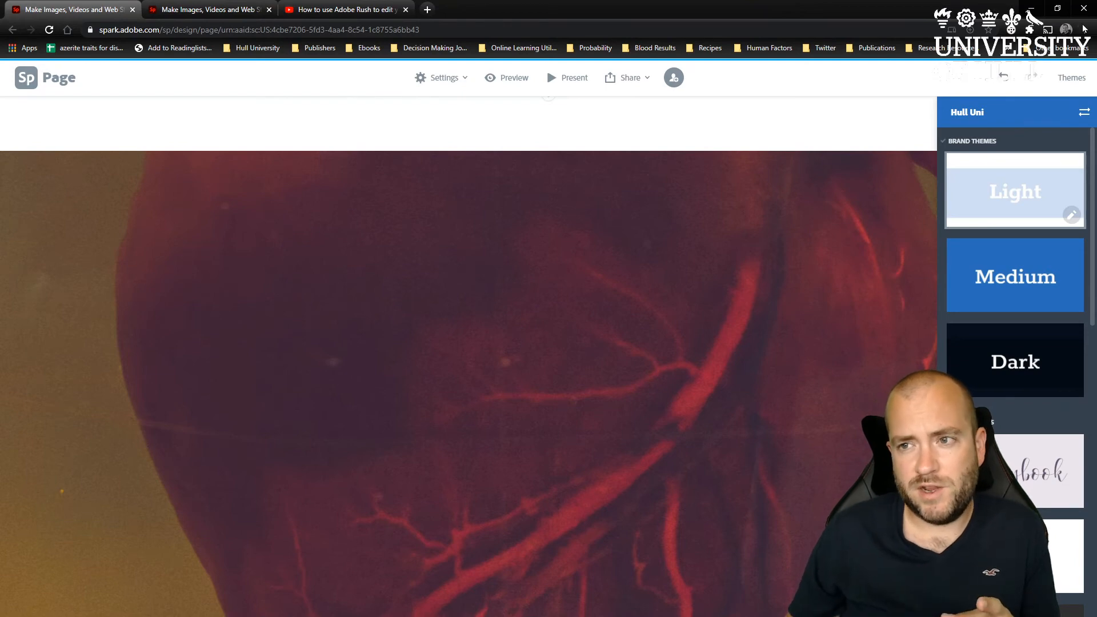
- Open the Light brand theme for editing and give its title and subtitle the outlined box style
{"action": "left_click", "coordinate": [1073, 216]}
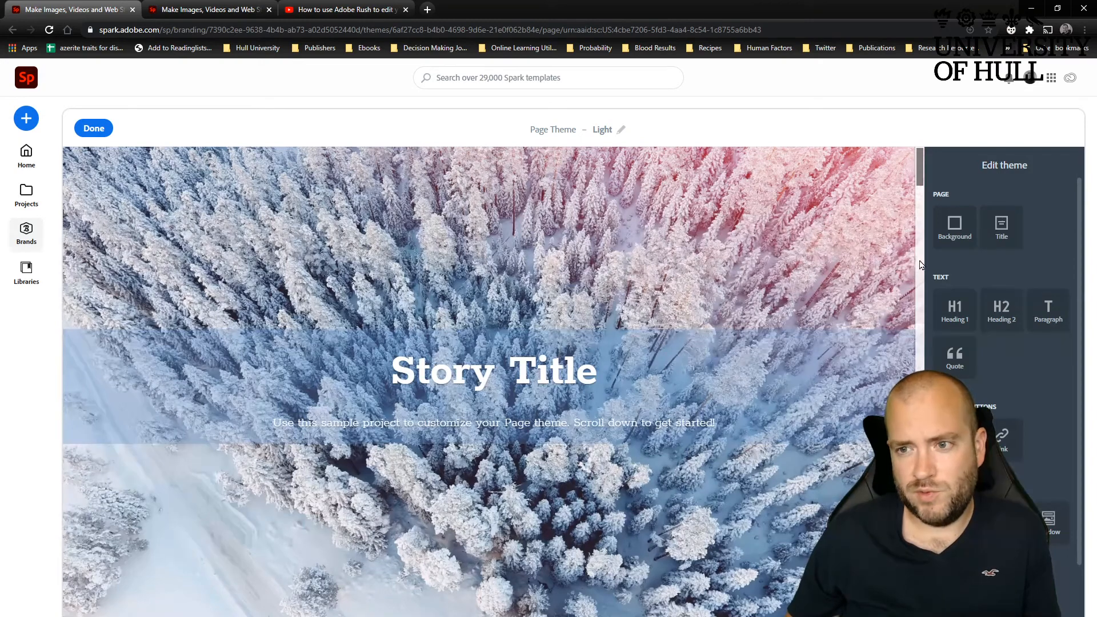
{"action": "left_click", "coordinate": [990, 233]}
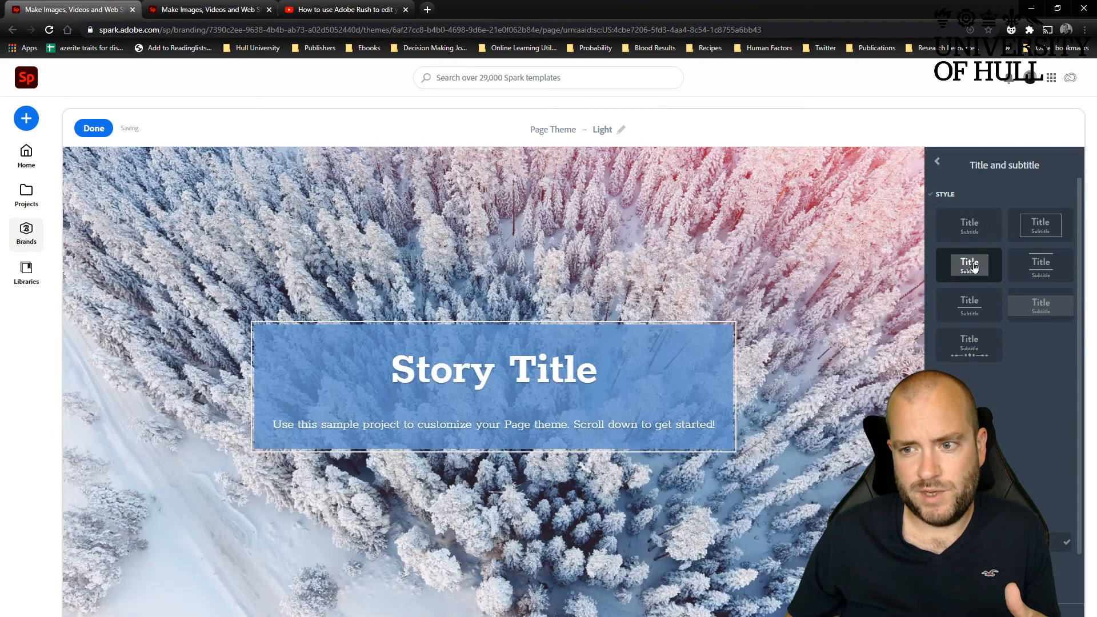
{"action": "left_click", "coordinate": [980, 303]}
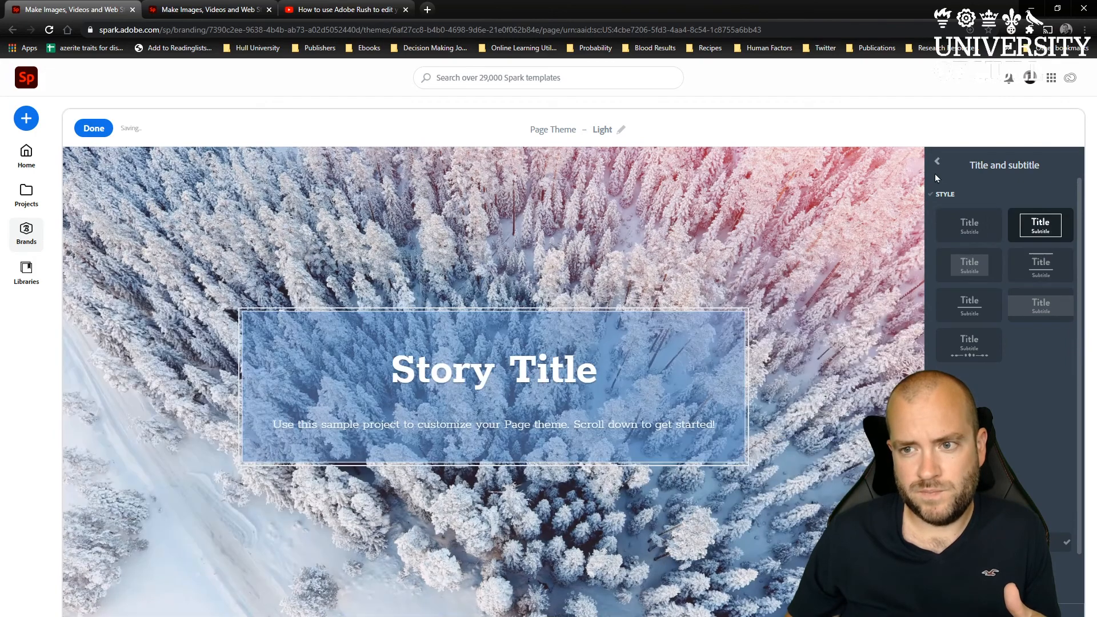
{"action": "left_click", "coordinate": [937, 162]}
- Check the Hull Uni brand colours offered for the theme's page background
{"action": "left_click", "coordinate": [952, 224]}
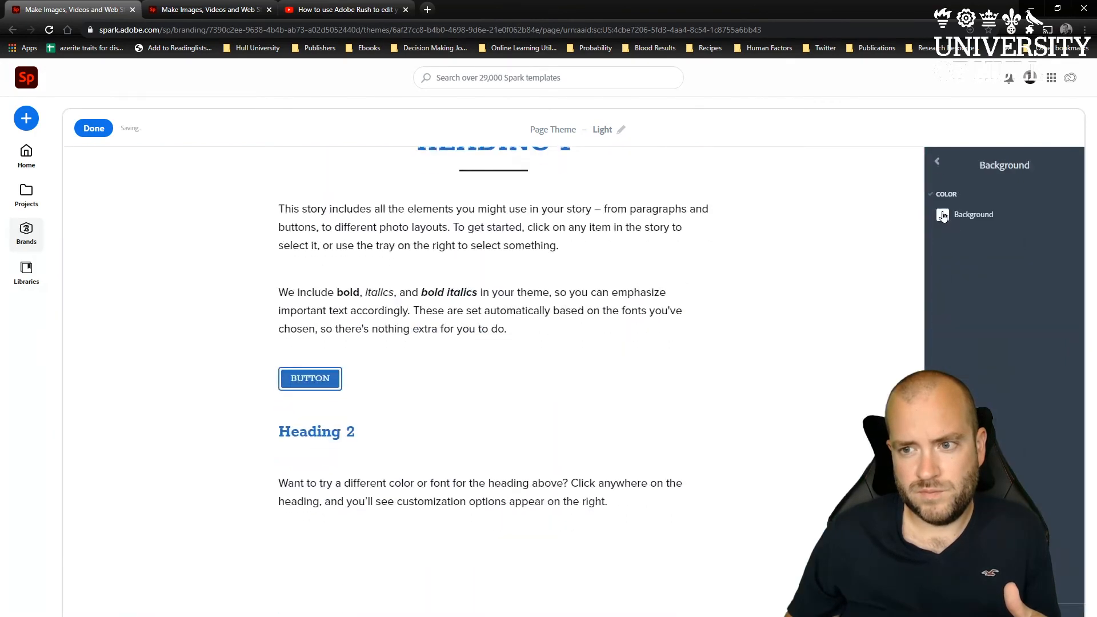
{"action": "left_click", "coordinate": [943, 215]}
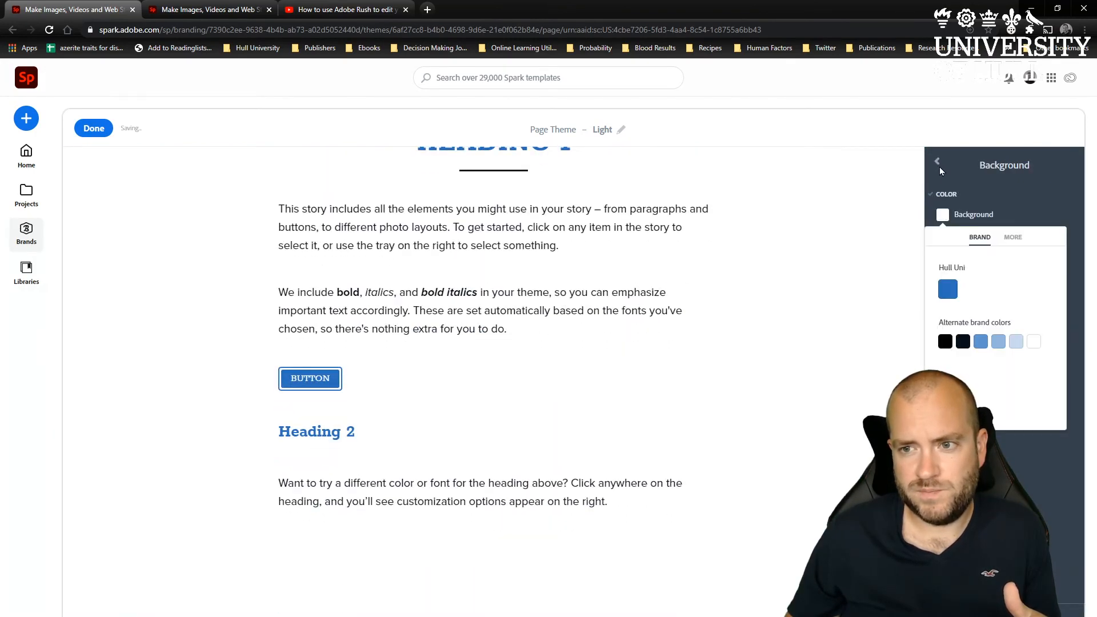
{"action": "left_click", "coordinate": [938, 162]}
{"action": "left_click", "coordinate": [938, 163]}
- Try the underlined Heading 1 styles and set Heading 1 to the plain style without a line
{"action": "left_click", "coordinate": [949, 312]}
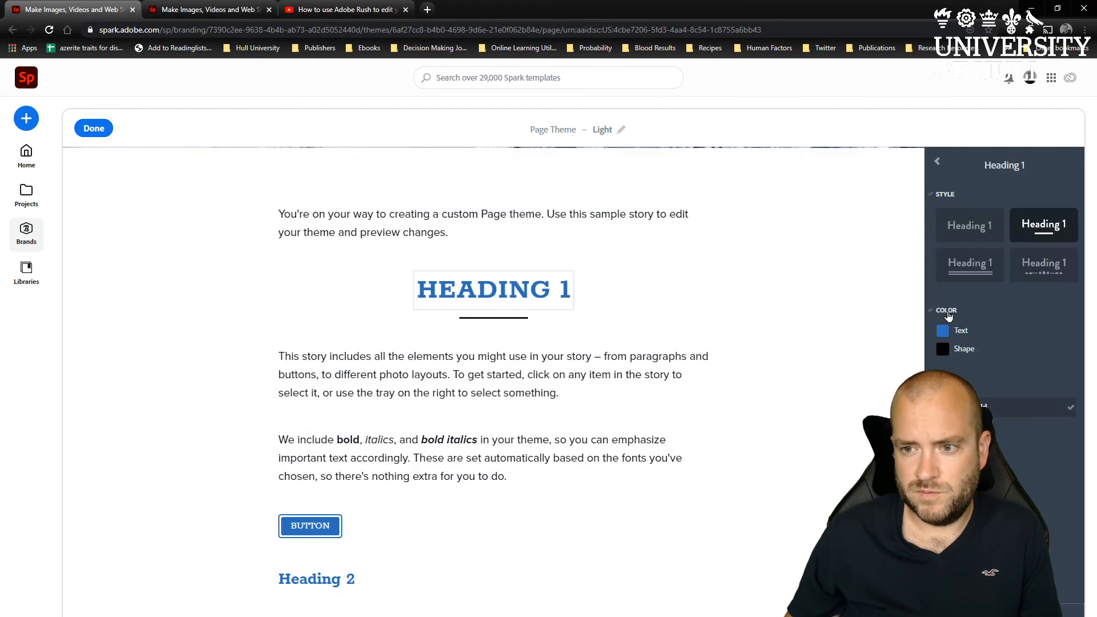
{"action": "left_click", "coordinate": [953, 268]}
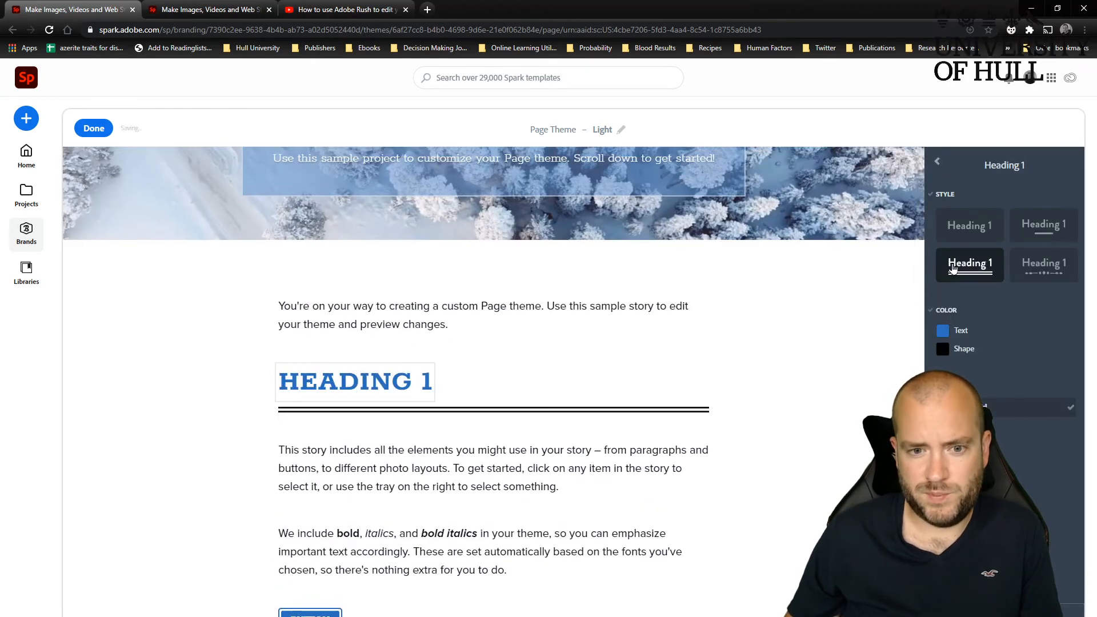
{"action": "left_click", "coordinate": [1041, 262]}
{"action": "left_click", "coordinate": [1043, 224]}
{"action": "left_click", "coordinate": [963, 230]}
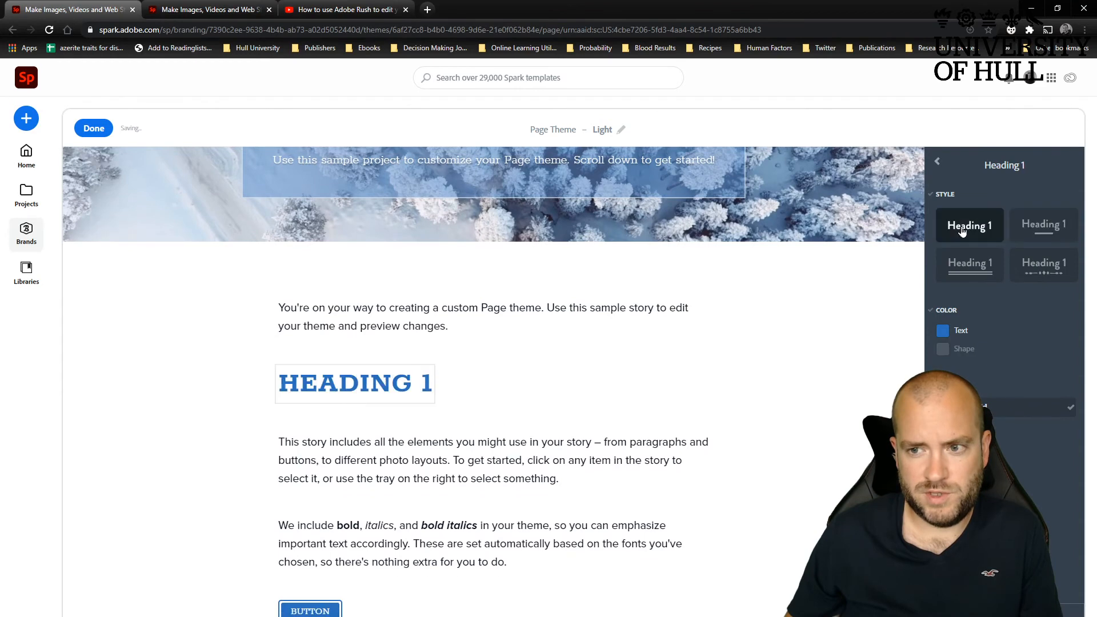
{"action": "left_click", "coordinate": [937, 162]}
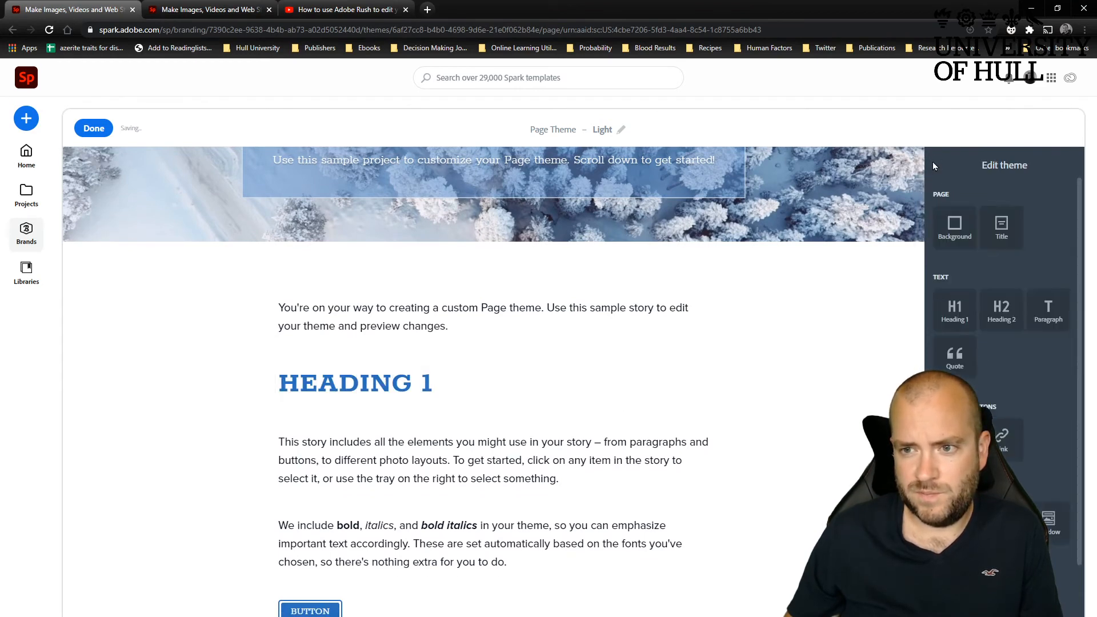
- Review the theme's colour and font settings for Heading 2 and Paragraph text
{"action": "left_click", "coordinate": [1004, 312]}
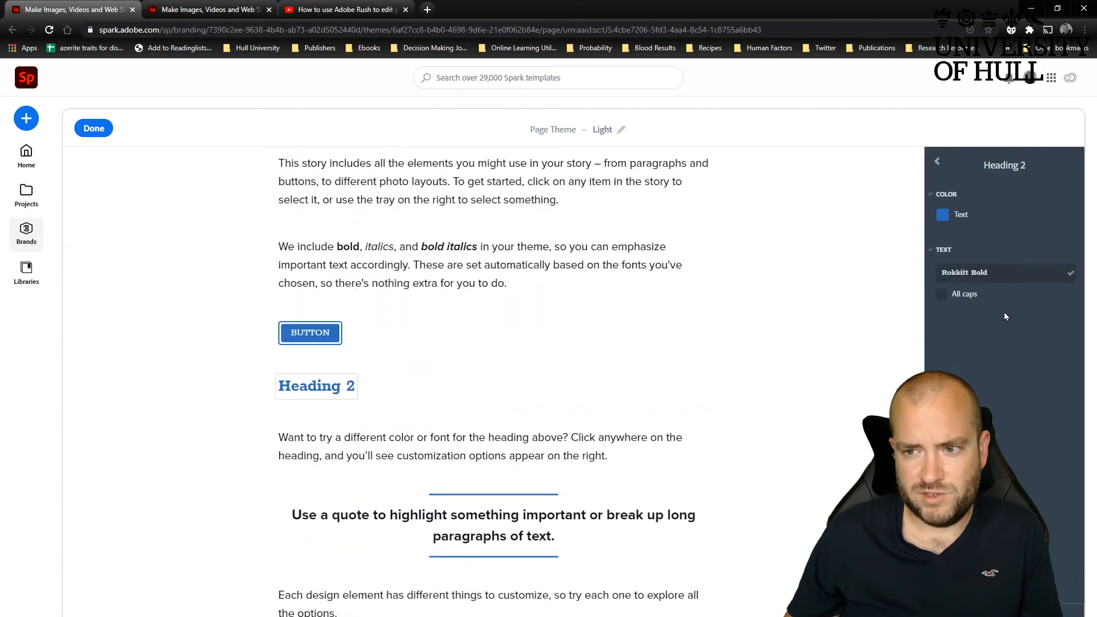
{"action": "left_click", "coordinate": [938, 163]}
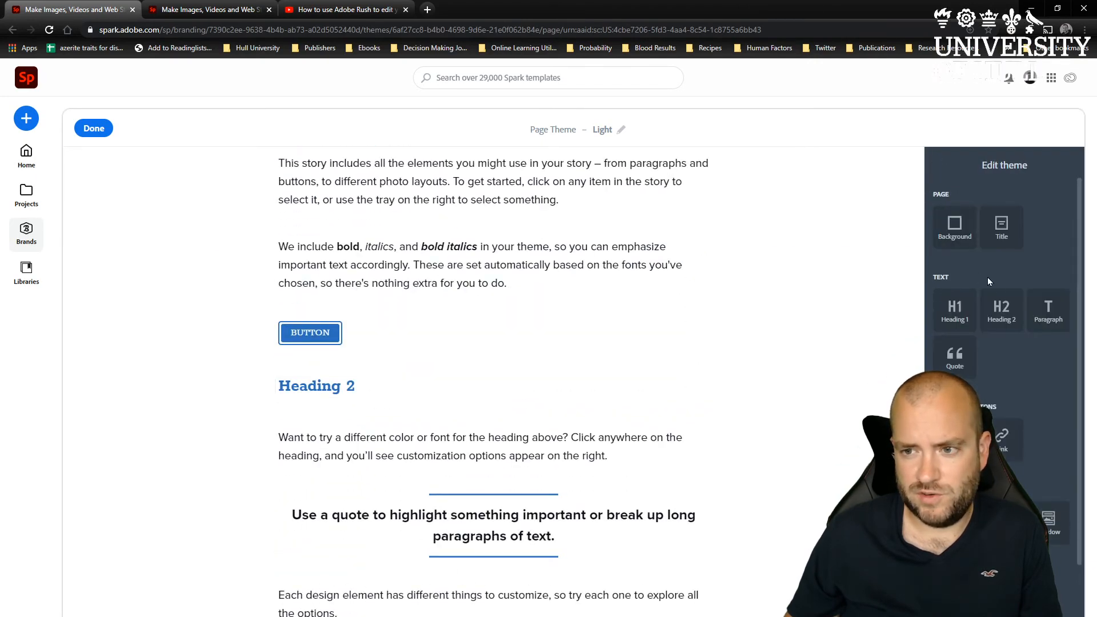
{"action": "left_click", "coordinate": [1048, 310]}
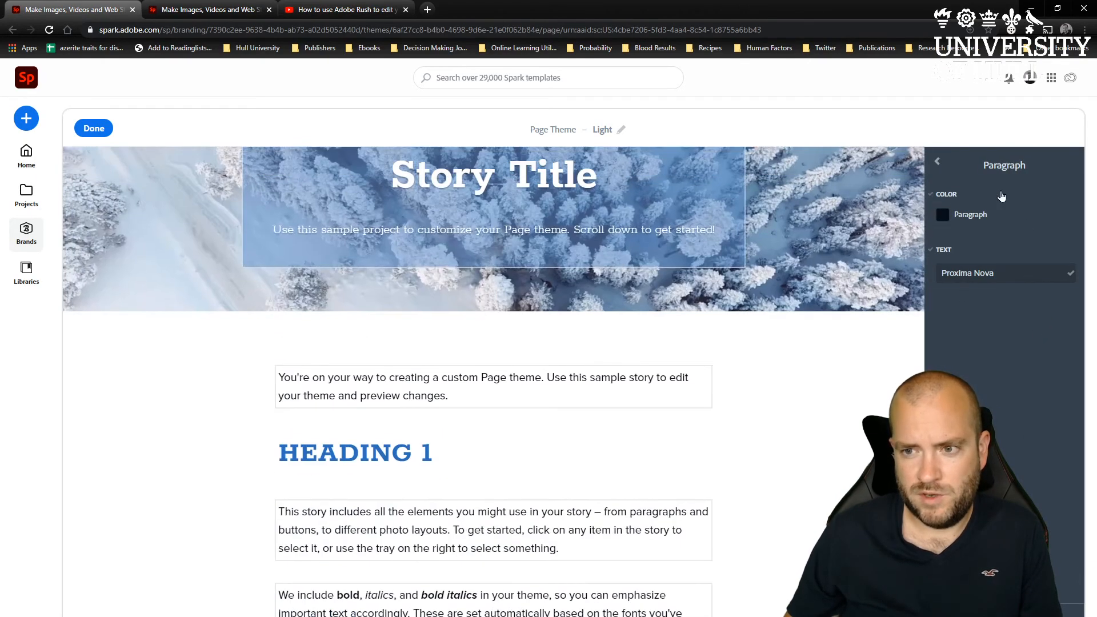
{"action": "left_click", "coordinate": [937, 163]}
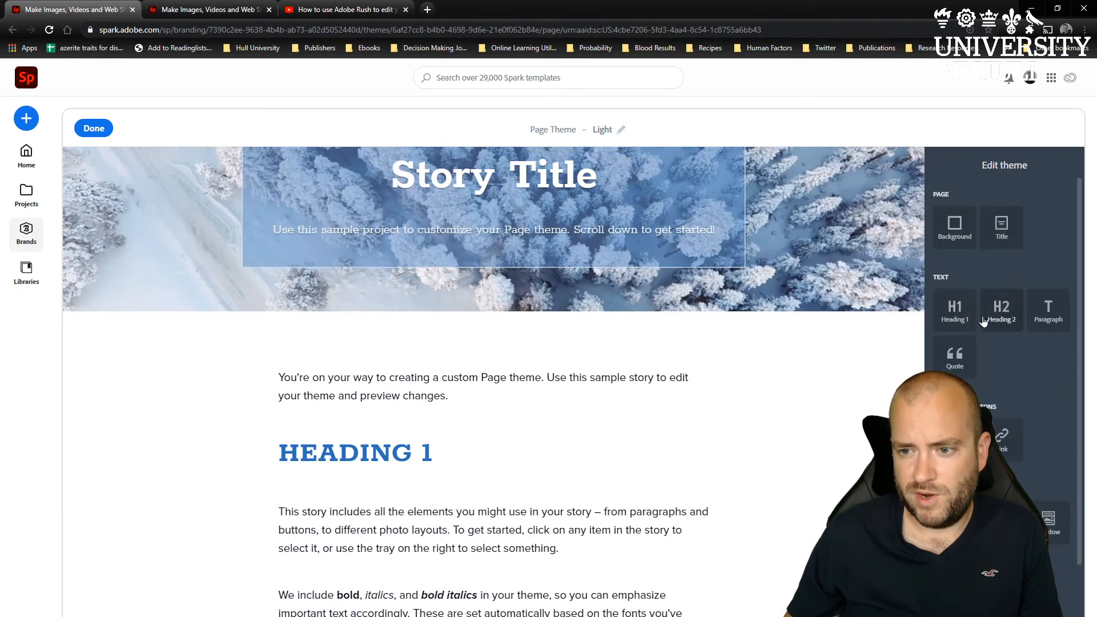
- Try the alternative quote styles and set the theme's quote to the full-width coloured band
{"action": "left_click", "coordinate": [955, 357]}
{"action": "left_click", "coordinate": [1036, 270]}
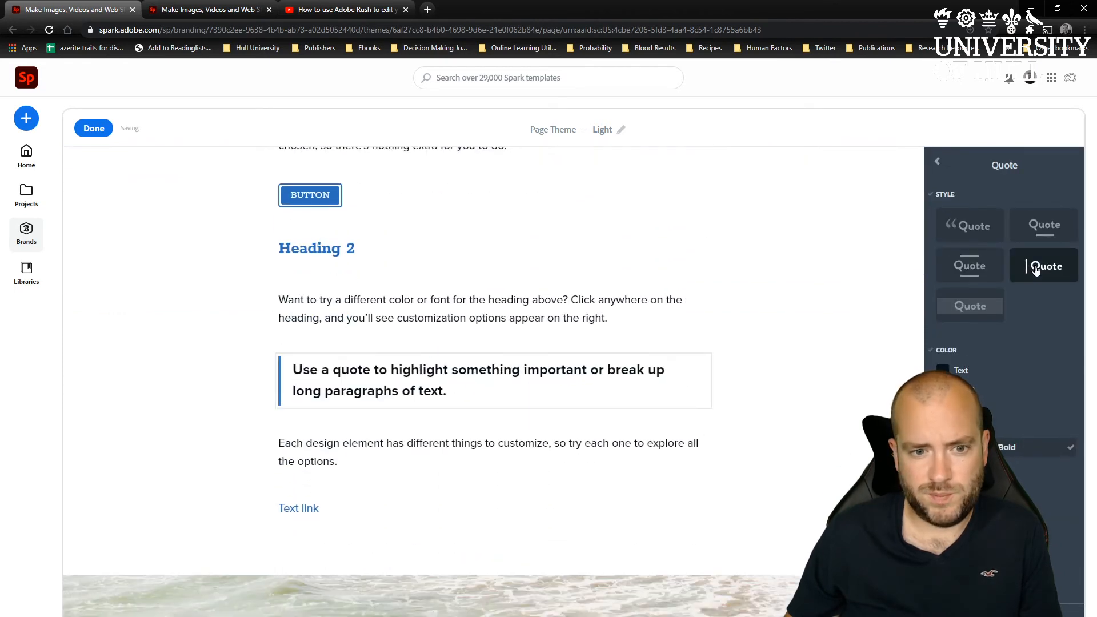
{"action": "left_click", "coordinate": [1045, 226]}
{"action": "left_click", "coordinate": [970, 226]}
{"action": "left_click", "coordinate": [973, 303]}
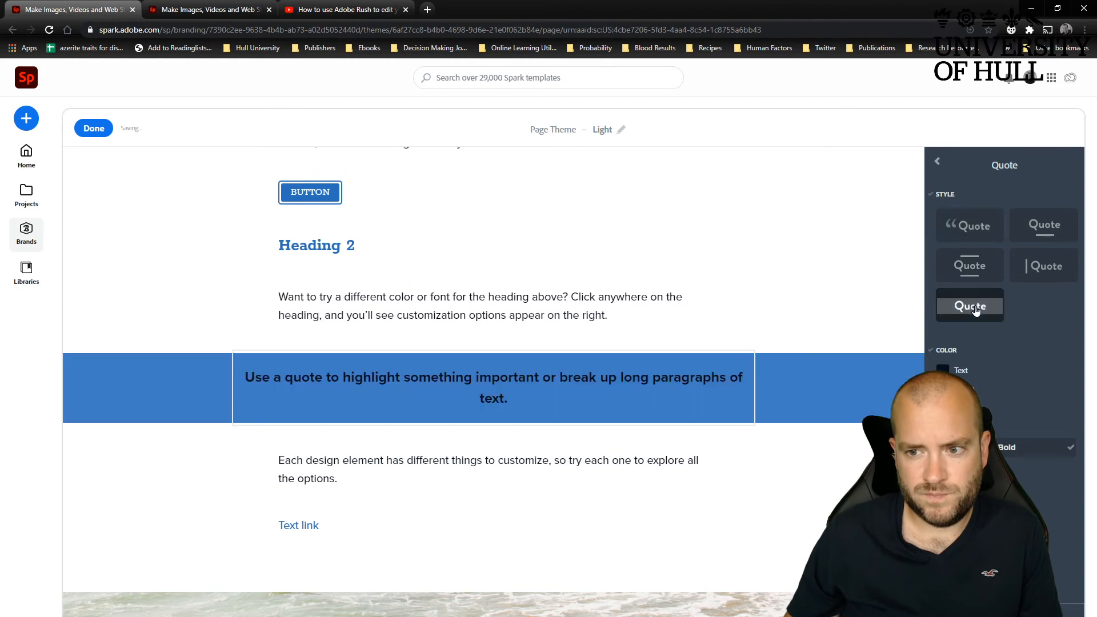
{"action": "left_click", "coordinate": [936, 164]}
- Try the theme's button styles and set buttons to the solid square-cornered rectangle
{"action": "scroll", "coordinate": [1022, 404], "scroll_direction": "down", "scroll_amount": 2}
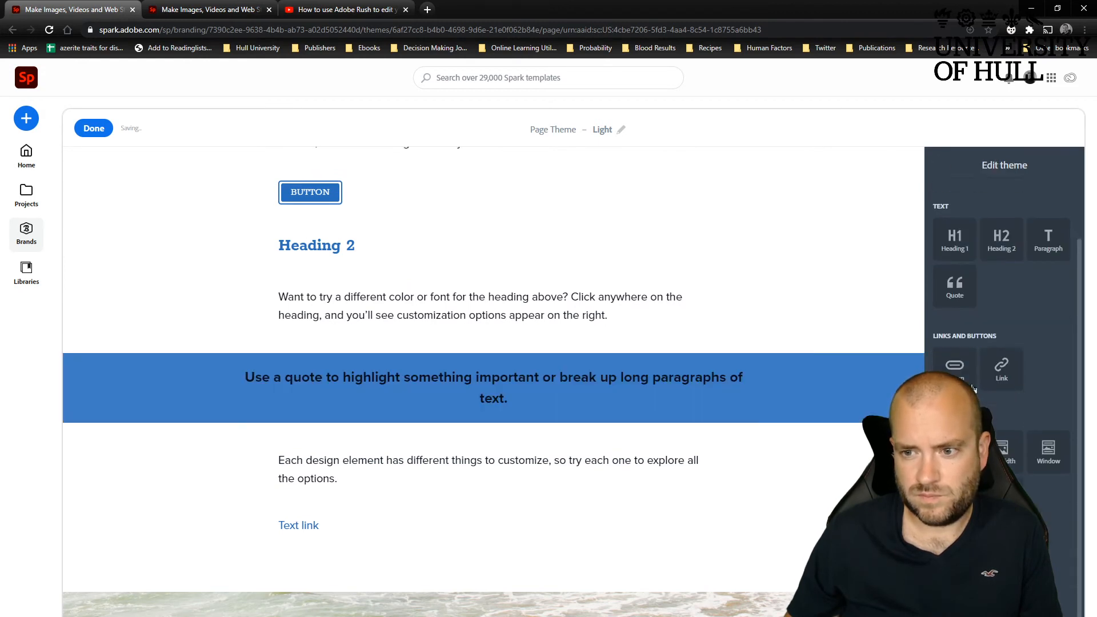
{"action": "left_click", "coordinate": [957, 370]}
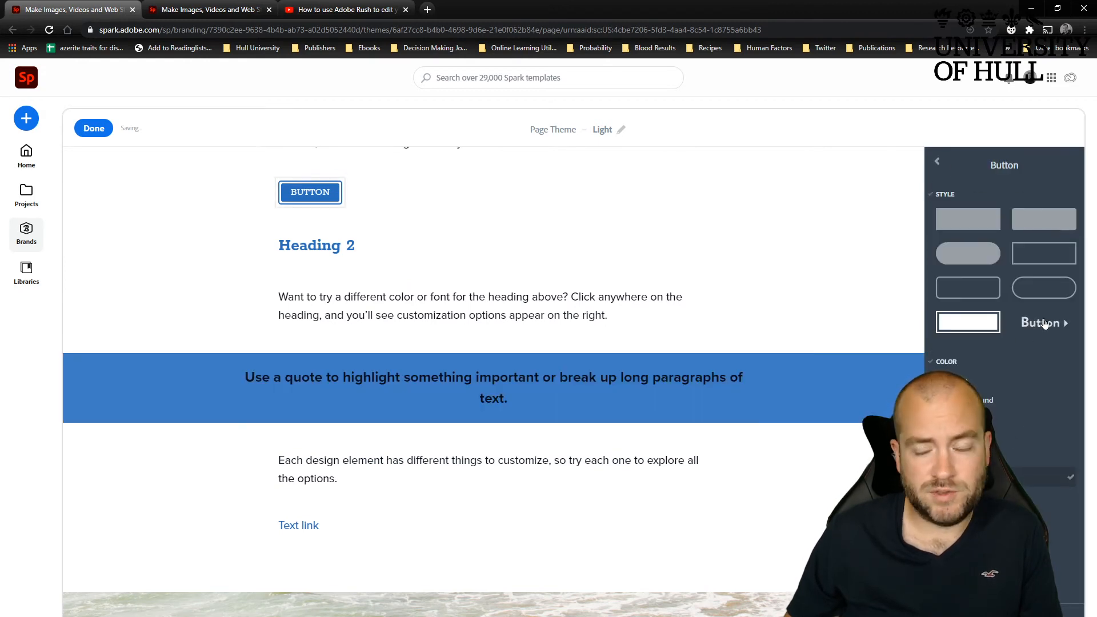
{"action": "left_click", "coordinate": [1047, 324]}
{"action": "left_click", "coordinate": [1023, 288]}
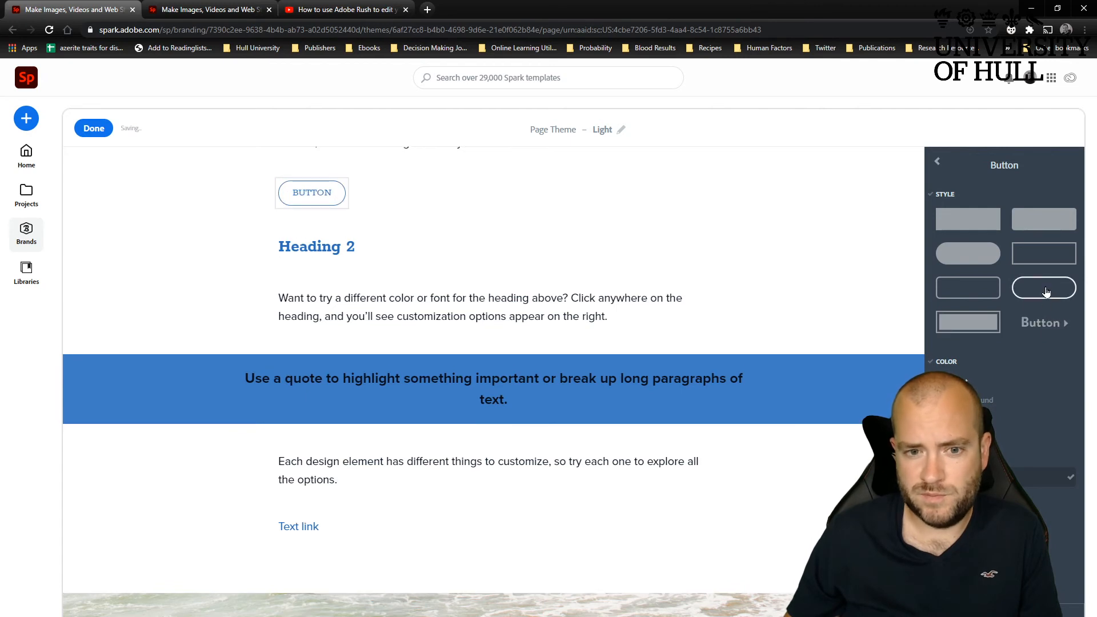
{"action": "left_click", "coordinate": [968, 253]}
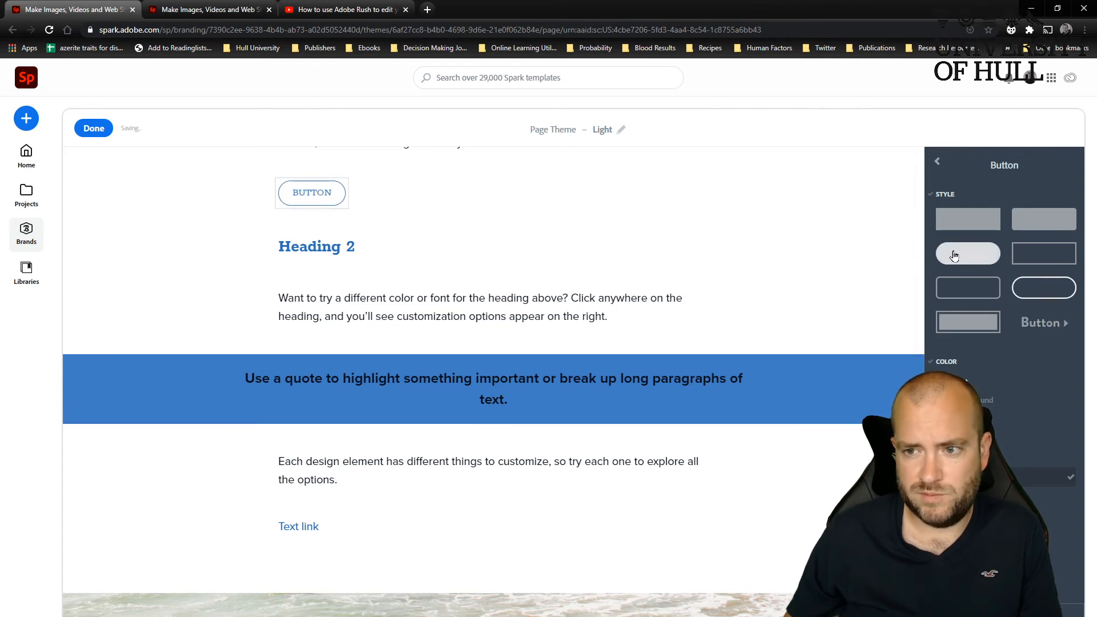
{"action": "left_click", "coordinate": [968, 219]}
{"action": "left_click", "coordinate": [937, 161]}
- Set the theme's text link style to underlined
{"action": "scroll", "coordinate": [1040, 396], "scroll_direction": "down", "scroll_amount": 2}
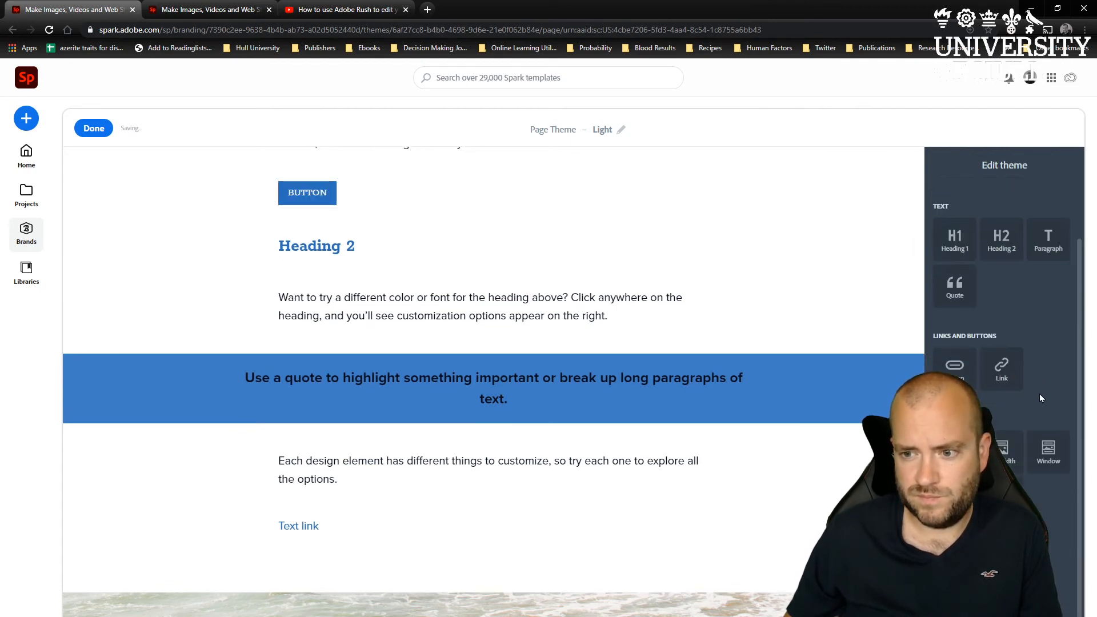
{"action": "left_click", "coordinate": [1003, 371]}
{"action": "left_click", "coordinate": [1044, 225]}
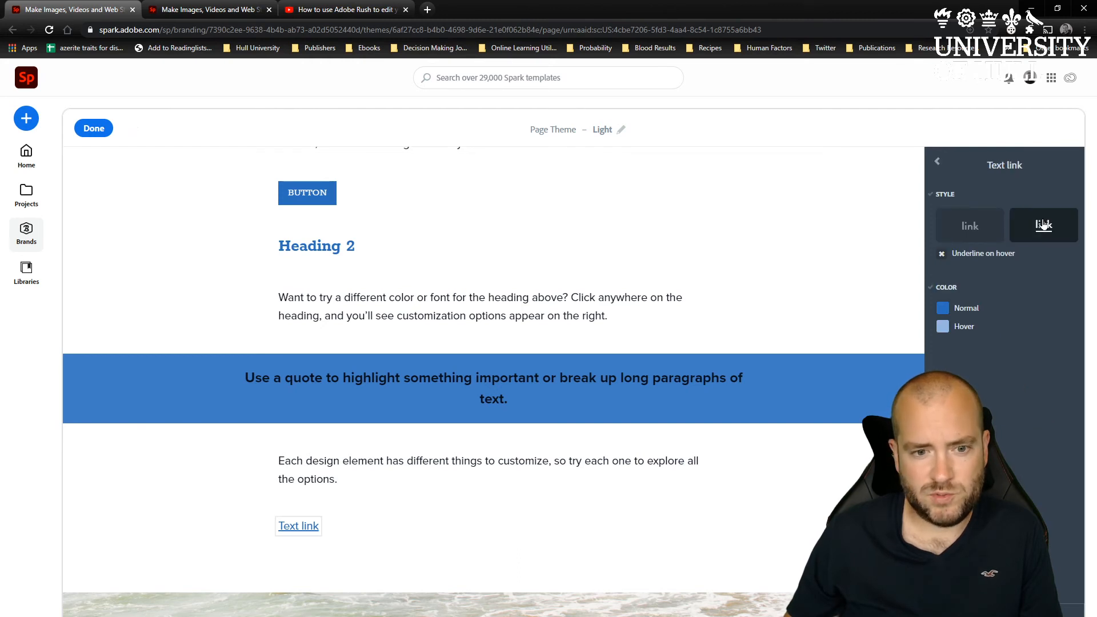
{"action": "left_click", "coordinate": [937, 161]}
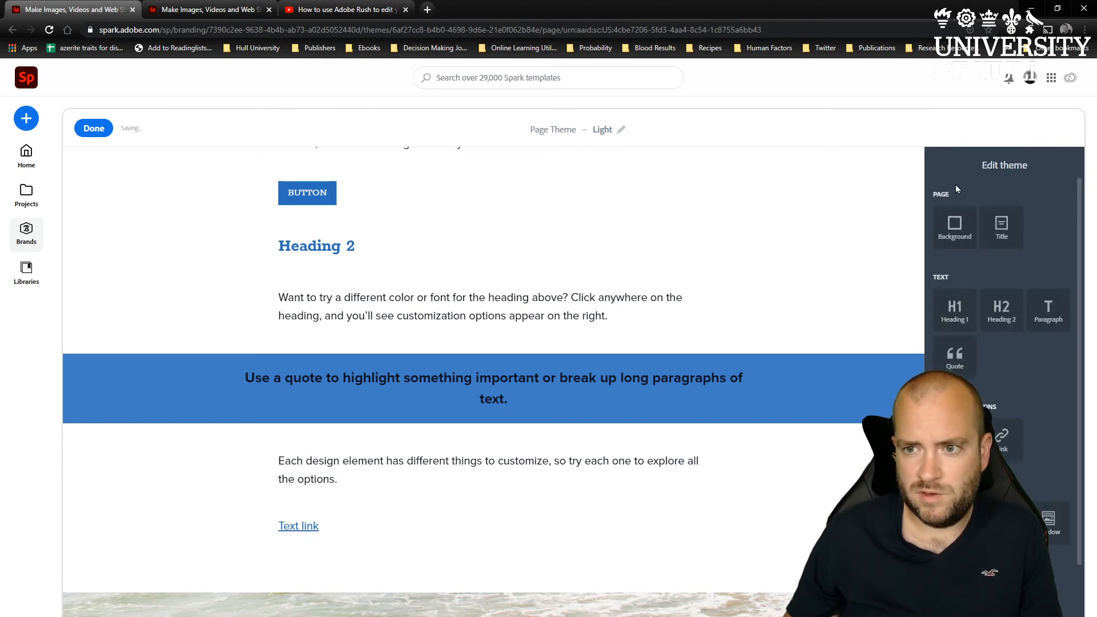
- Try the framed inline photo style and set inline photos to the style with a caption on a solid background band
{"action": "scroll", "coordinate": [972, 286], "scroll_direction": "down", "scroll_amount": 3}
{"action": "left_click", "coordinate": [955, 452]}
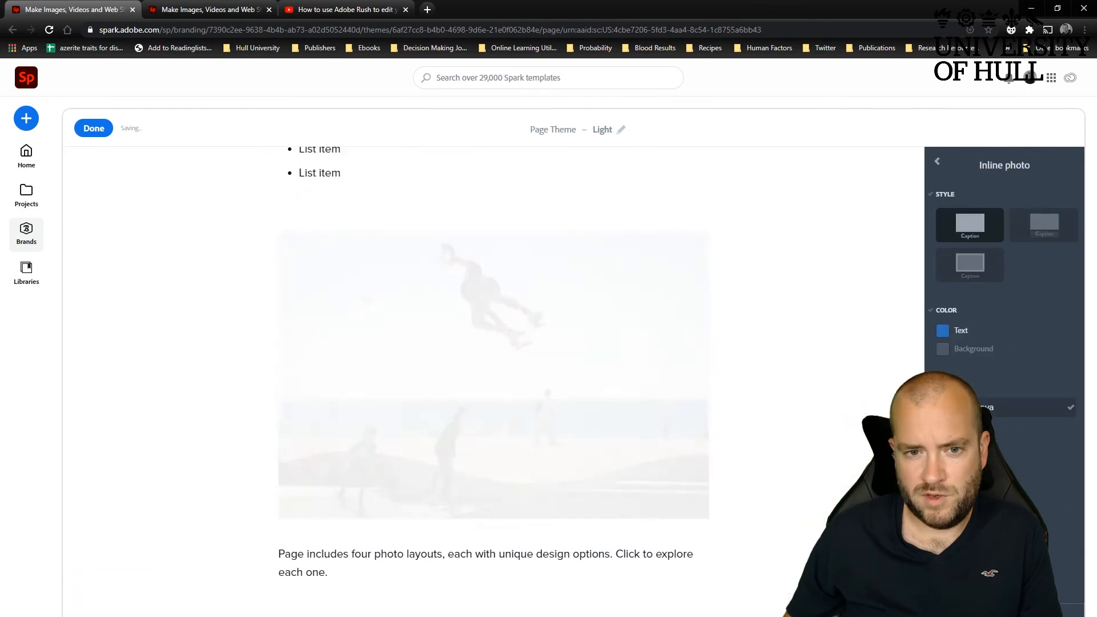
{"action": "left_click", "coordinate": [967, 283]}
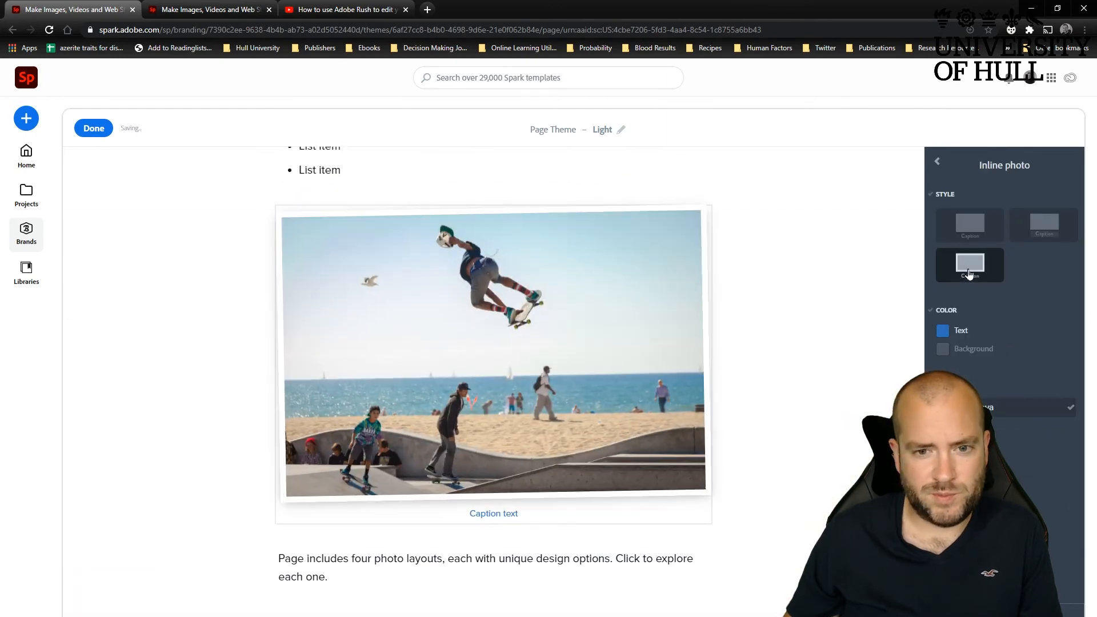
{"action": "left_click", "coordinate": [1037, 229]}
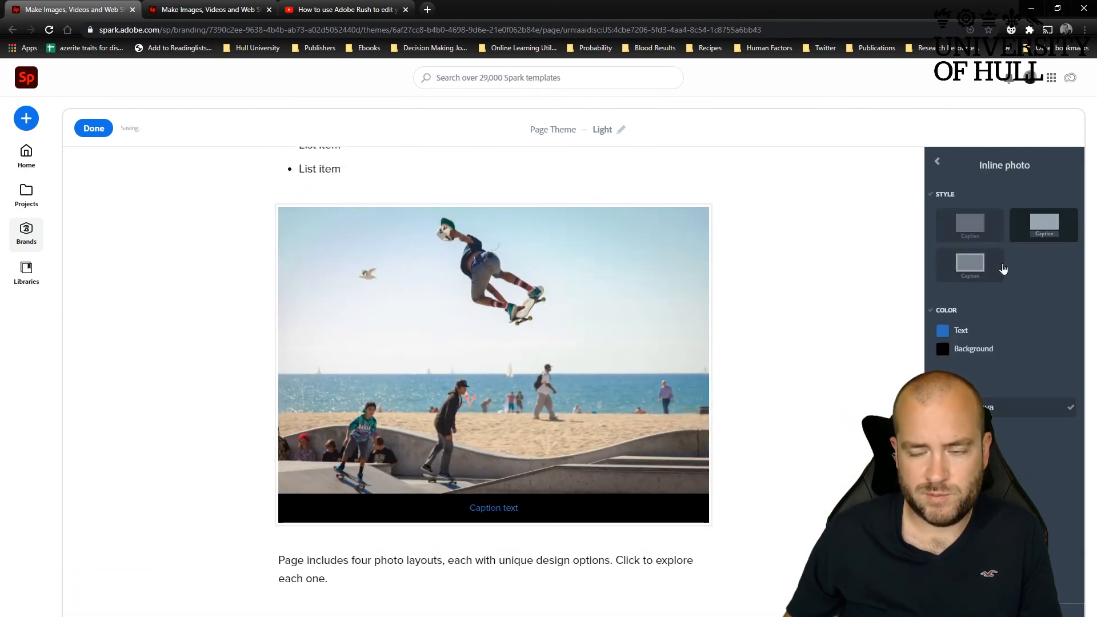
{"action": "left_click", "coordinate": [937, 162]}
{"action": "scroll", "coordinate": [1006, 430], "scroll_direction": "down", "scroll_amount": 1}
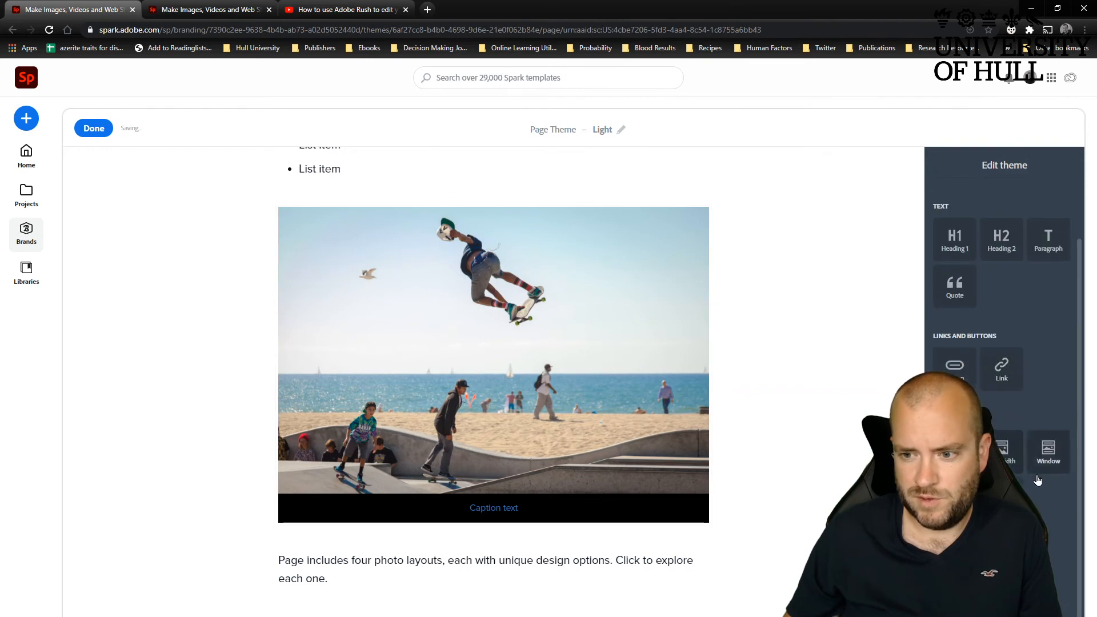
- Toggle the transparent opacity option of the theme's window photo (glideshow) style
{"action": "left_click", "coordinate": [1049, 451]}
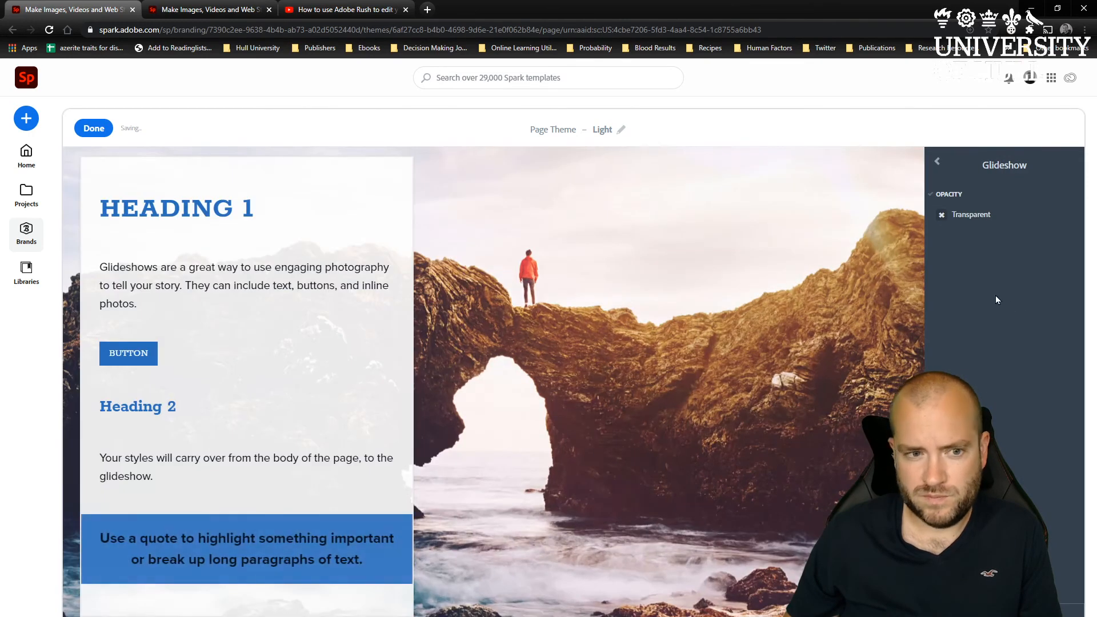
{"action": "left_click", "coordinate": [942, 215]}
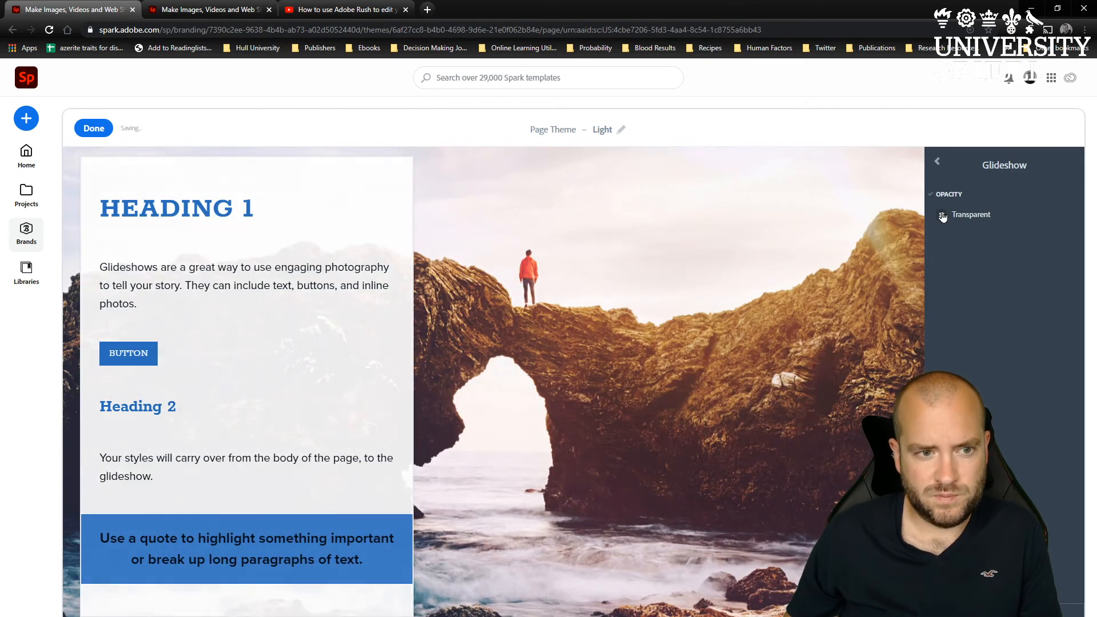
{"action": "left_click", "coordinate": [937, 162]}
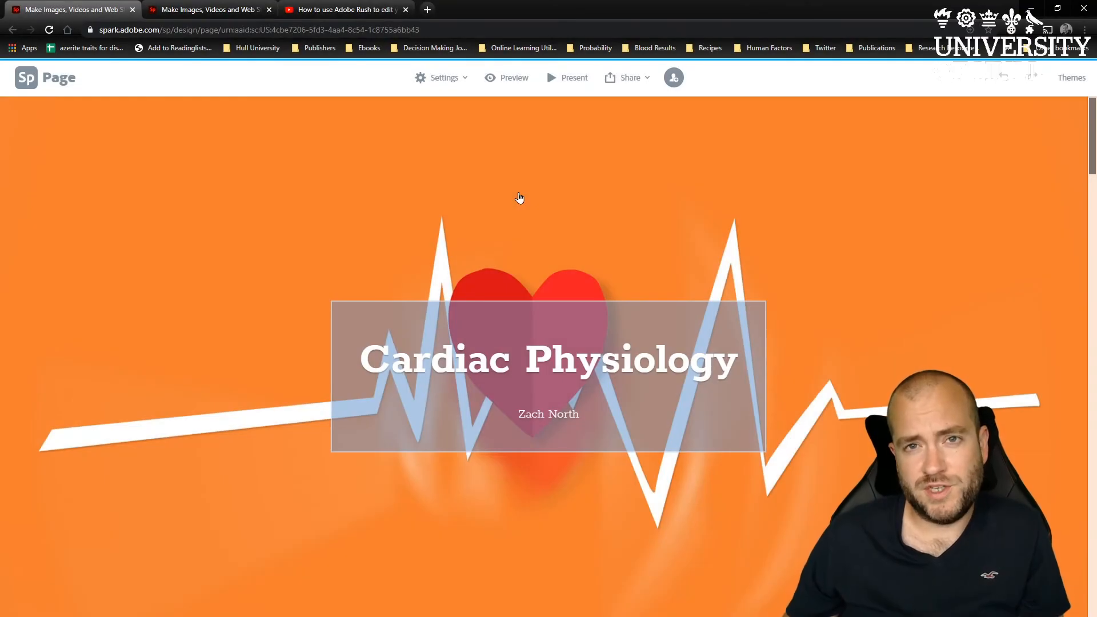
- Publish the Cardiac Physiology page with a shareable link and copy that link
{"action": "left_click", "coordinate": [647, 81]}
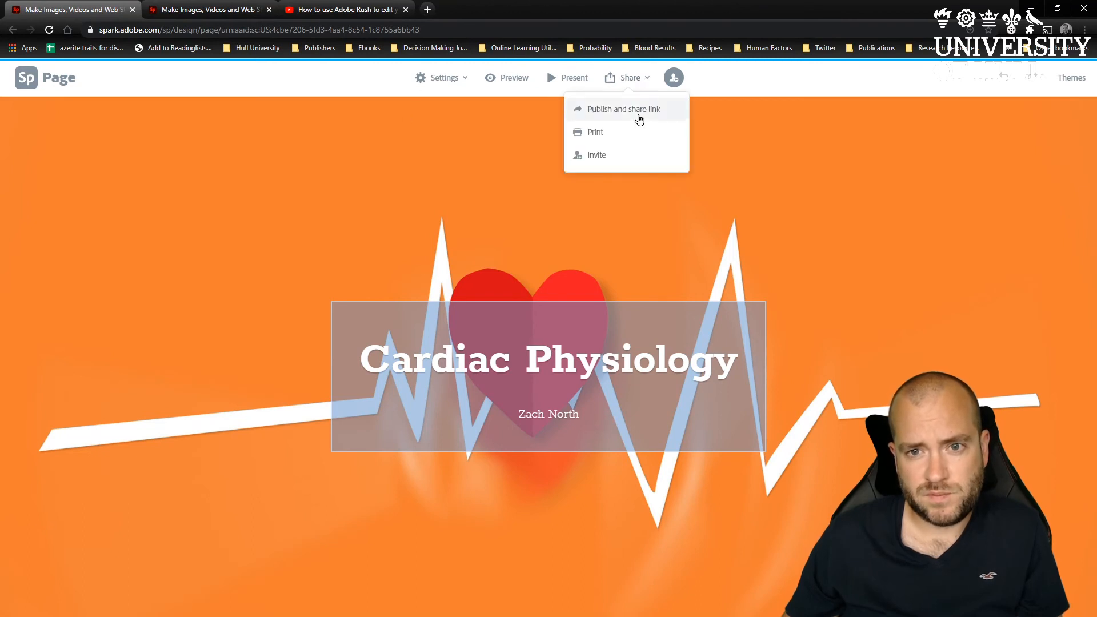
{"action": "left_click", "coordinate": [638, 114]}
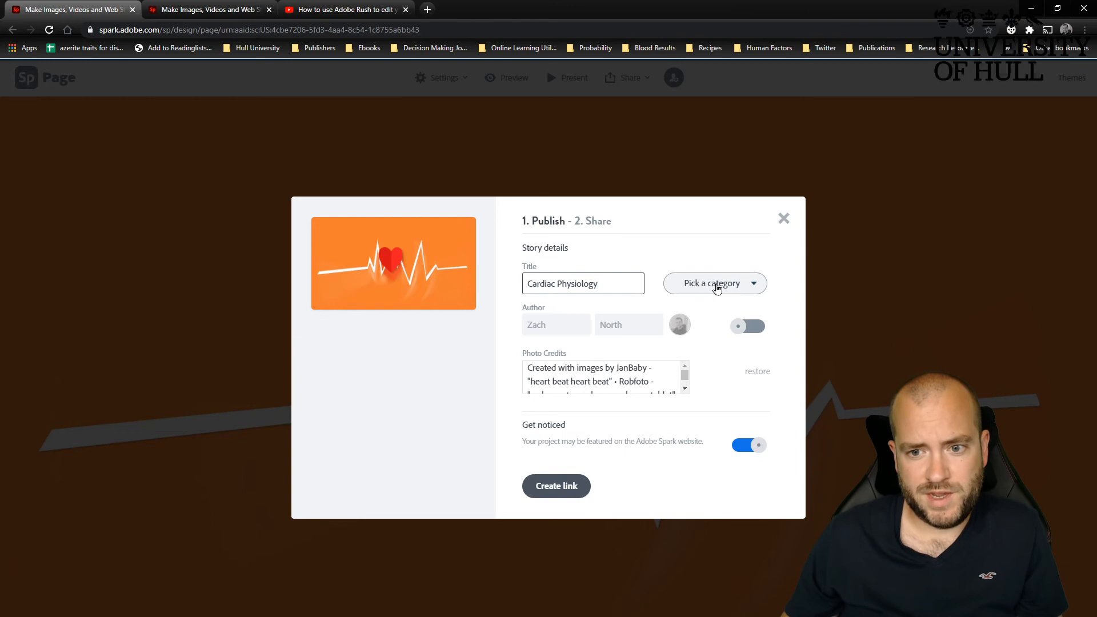
{"action": "left_click", "coordinate": [569, 492]}
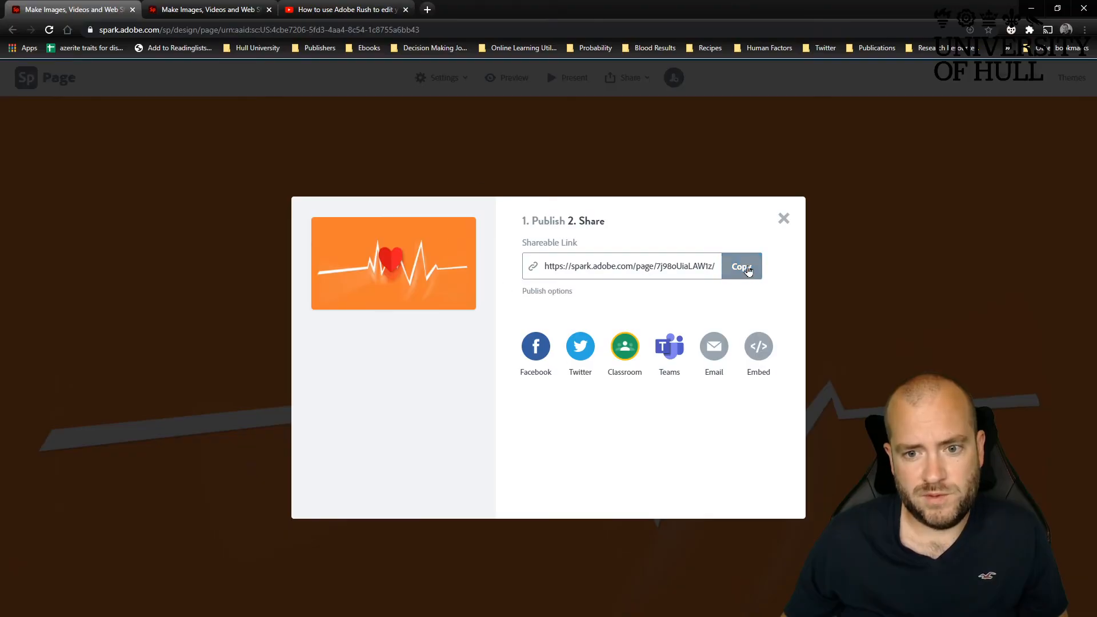
{"action": "left_click", "coordinate": [748, 271]}
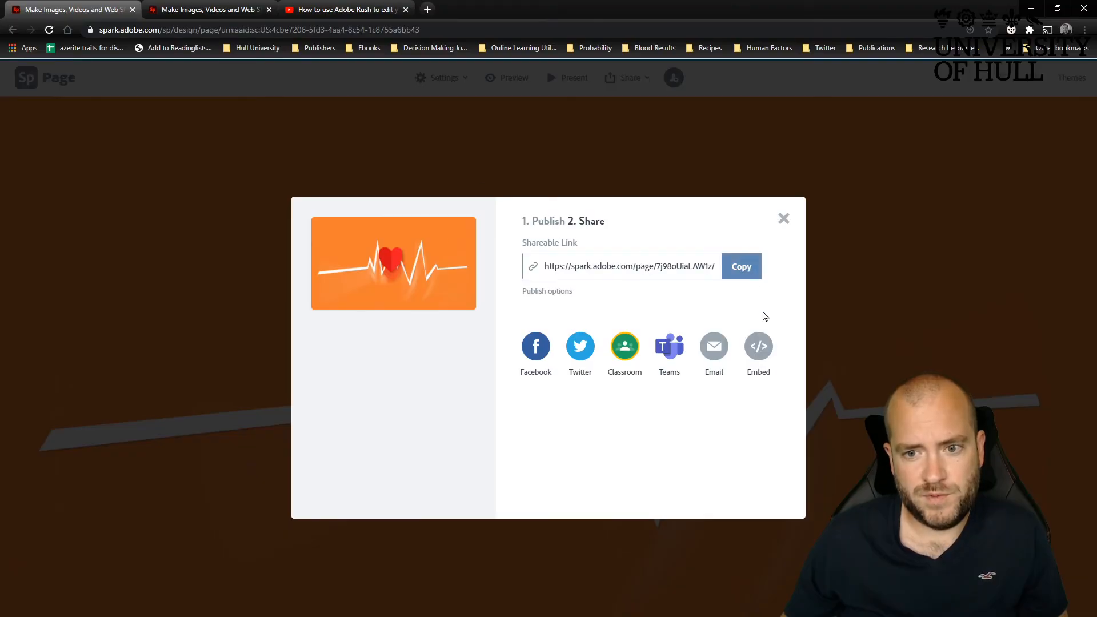
- Open the published page from its link in a new browser tab and look through it down to the end
{"action": "left_click", "coordinate": [428, 10]}
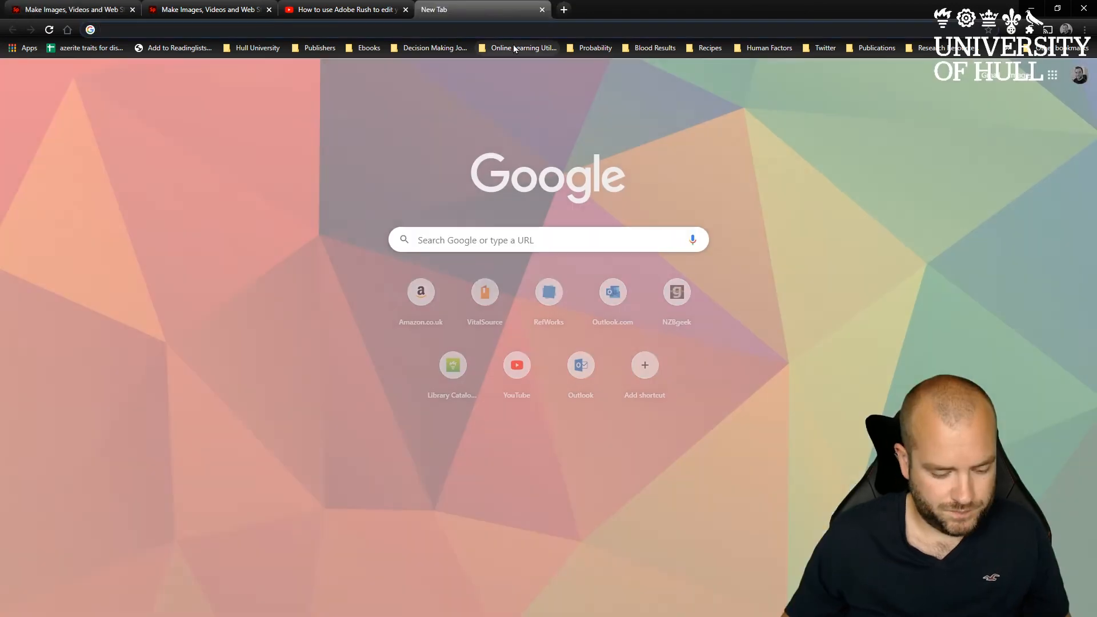
{"action": "key", "text": "ctrl+v"}
{"action": "key", "text": "Return"}
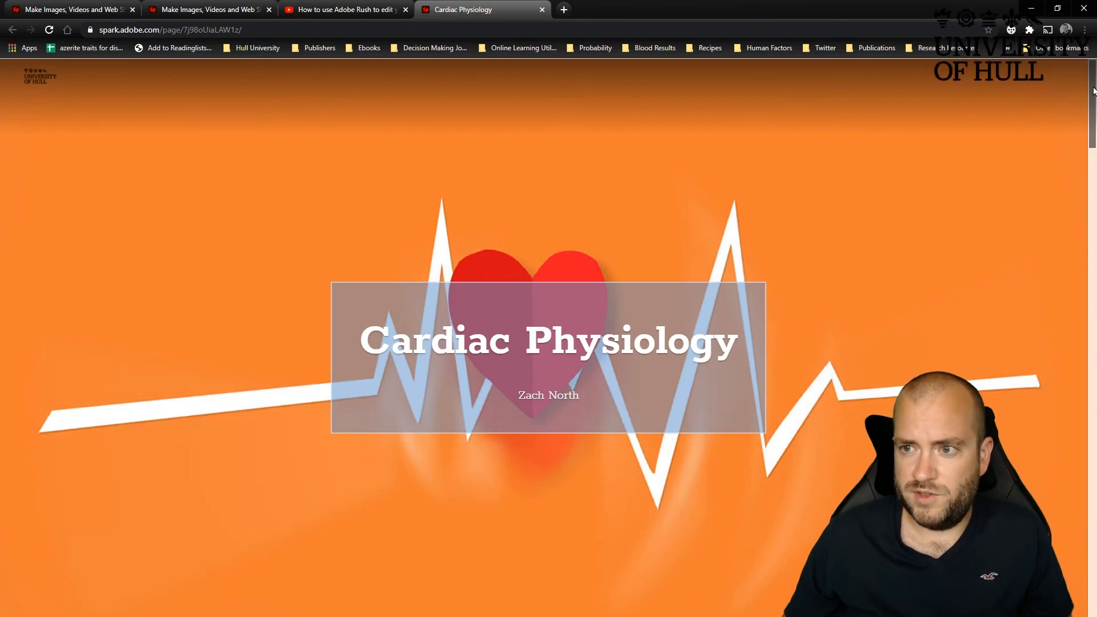
{"action": "scroll", "coordinate": [1093, 123], "scroll_direction": "down", "scroll_amount": 3}
{"action": "left_click_drag", "start_coordinate": [1093, 122], "coordinate": [1094, 577]}
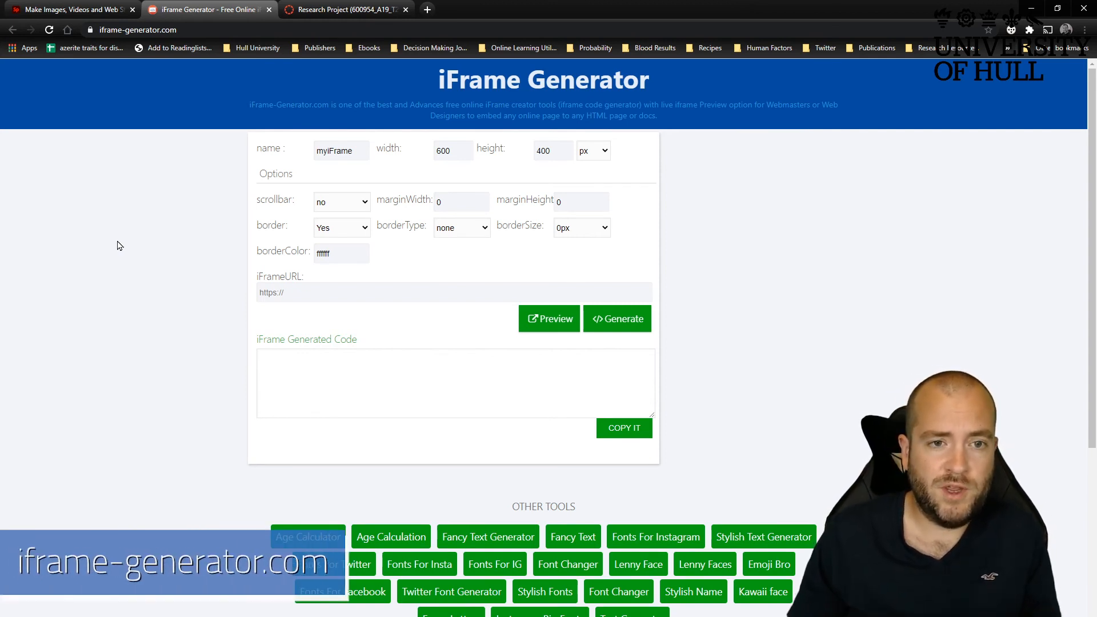
- Copy the Spark page's shareable link and configure iFrame Generator with width 1600 px, height 800 px and that link as the iframe URL
{"action": "left_click", "coordinate": [72, 9]}
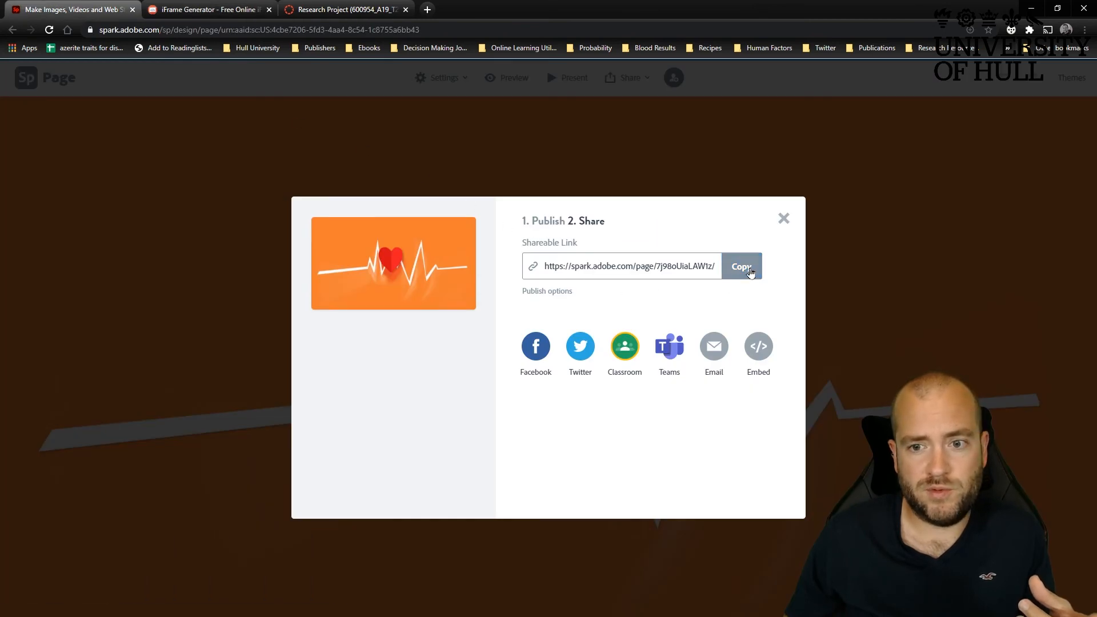
{"action": "left_click", "coordinate": [233, 8]}
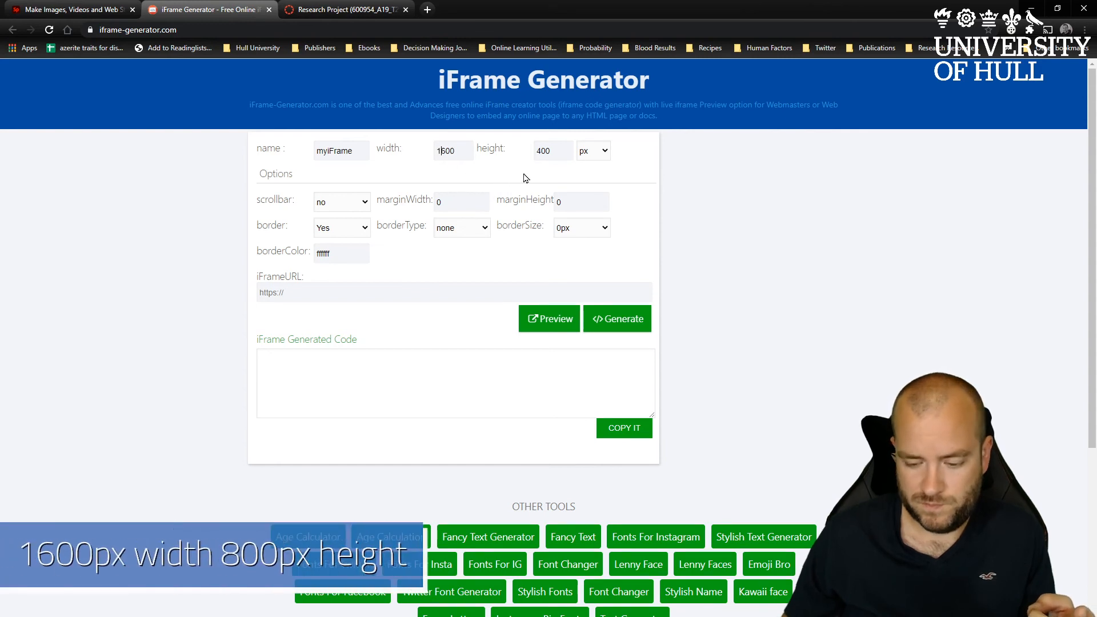
{"action": "double_click", "coordinate": [544, 152]}
{"action": "type", "text": "800"}
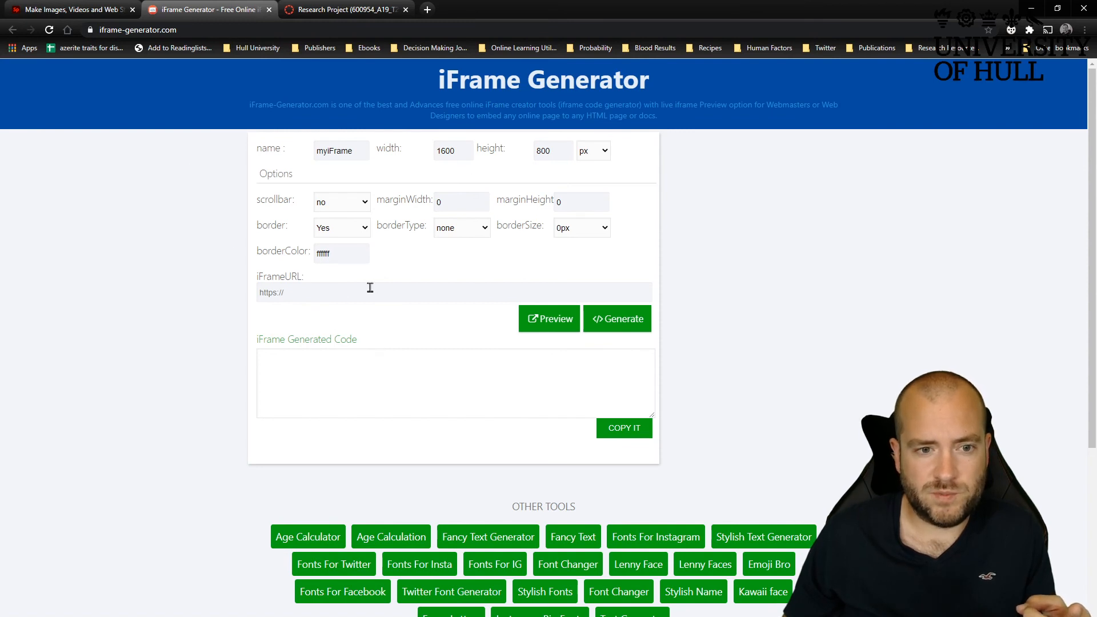
{"action": "left_click", "coordinate": [352, 292]}
{"action": "key", "text": "ctrl+v"}
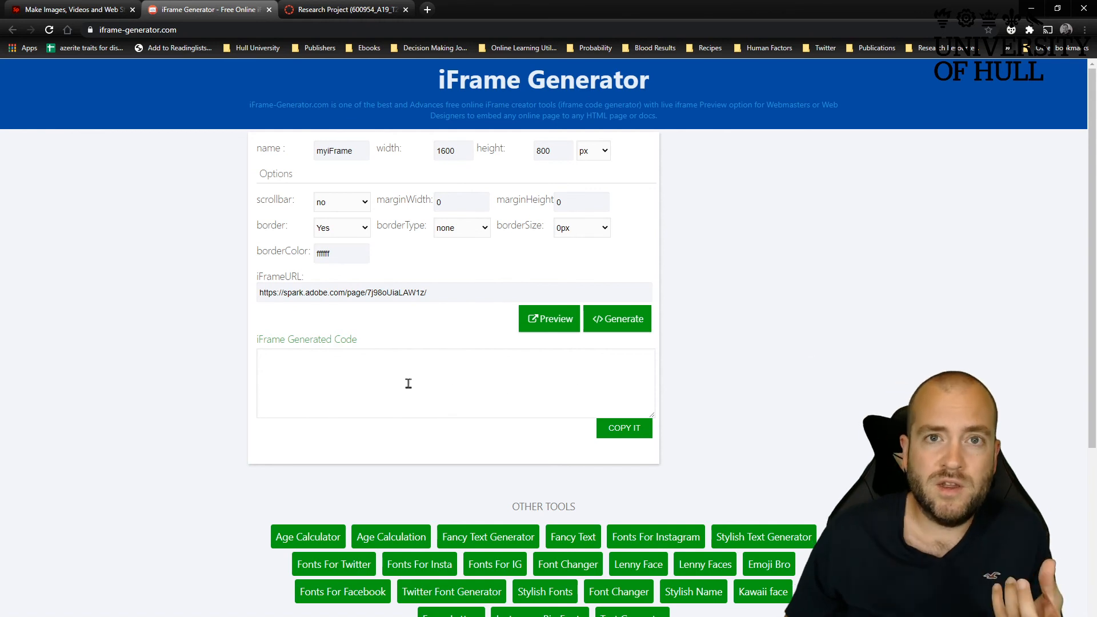
- Preview the iframe to check the page's formatting, and generate and copy its embed code
{"action": "left_click", "coordinate": [548, 318]}
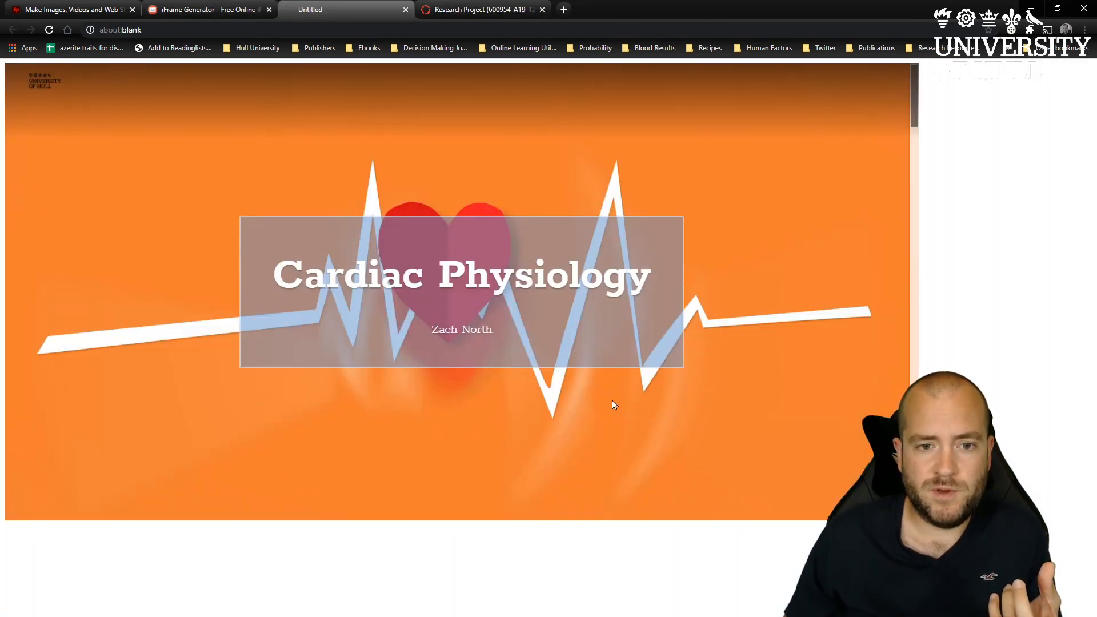
{"action": "scroll", "coordinate": [589, 289], "scroll_direction": "down", "scroll_amount": 10}
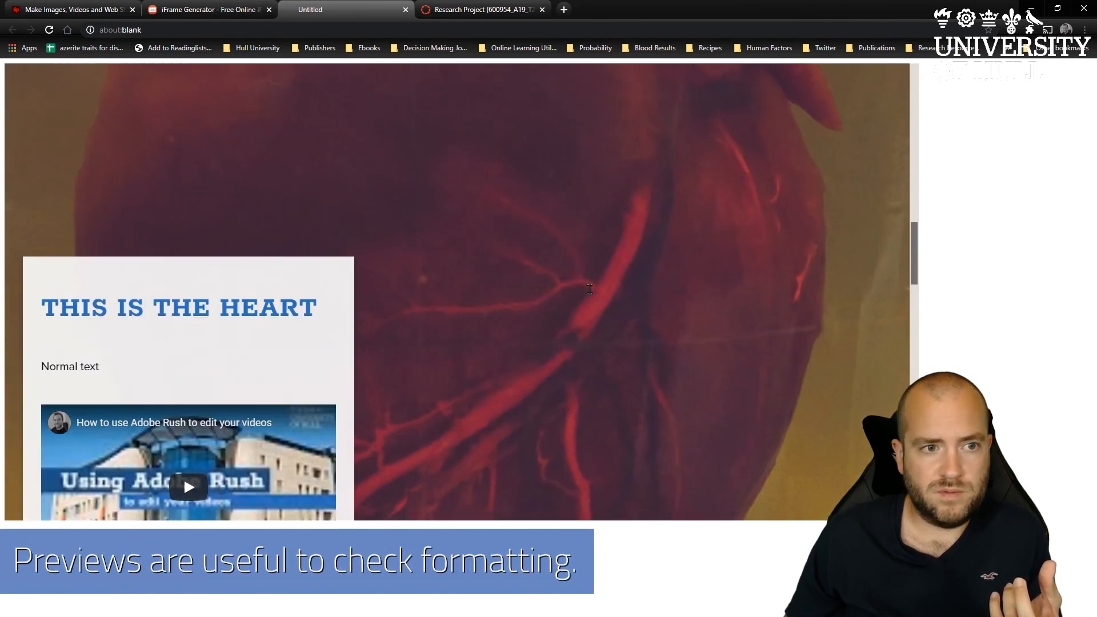
{"action": "left_click", "coordinate": [197, 9]}
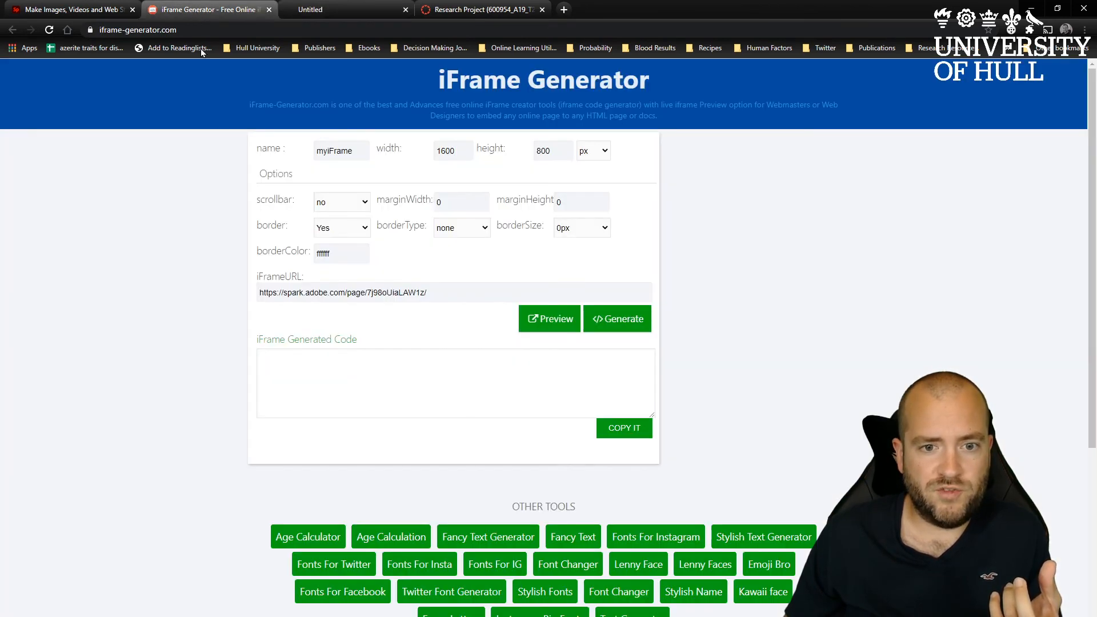
{"action": "left_click", "coordinate": [629, 321]}
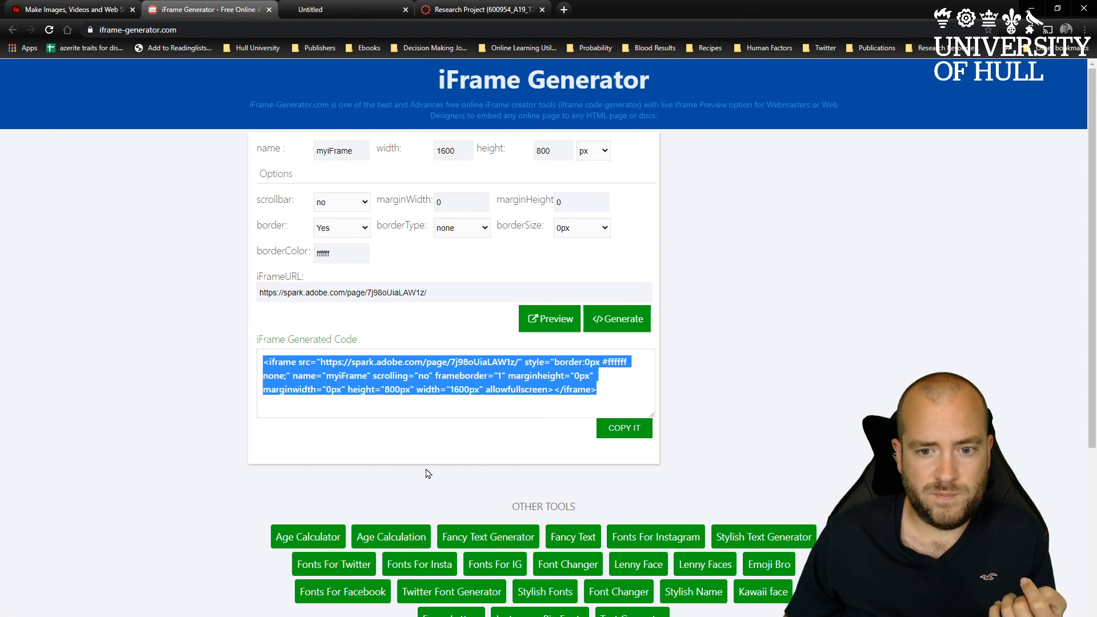
{"action": "left_click", "coordinate": [625, 432]}
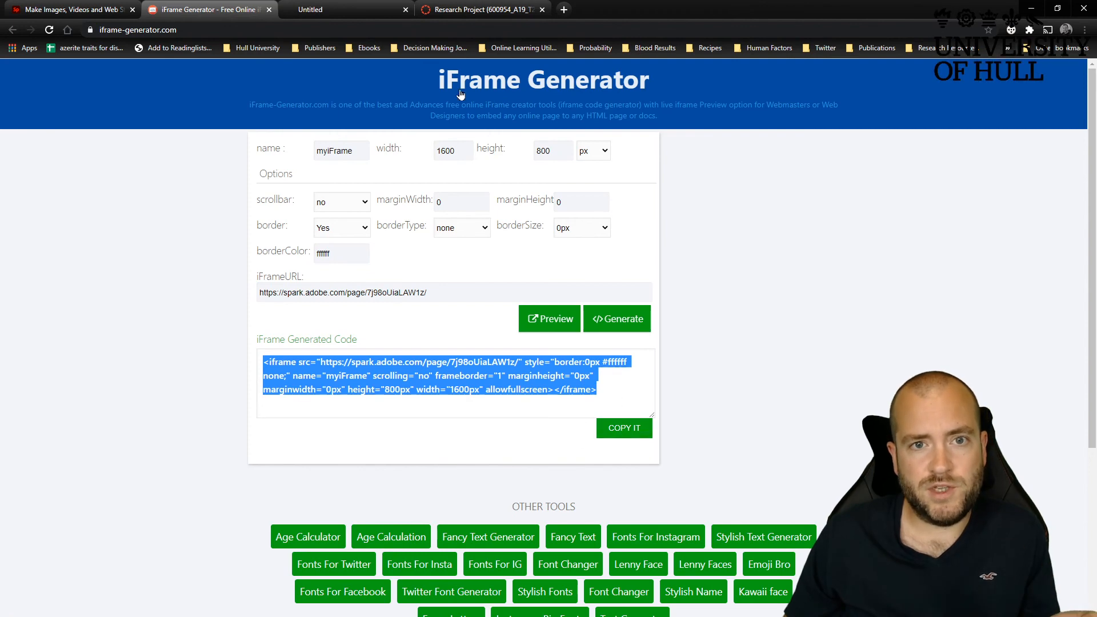
- Switch to the Canvas page Cardiac Physiology, paste the iframe code as HTML, save the page without publishing and check the embedded content
{"action": "left_click", "coordinate": [474, 10]}
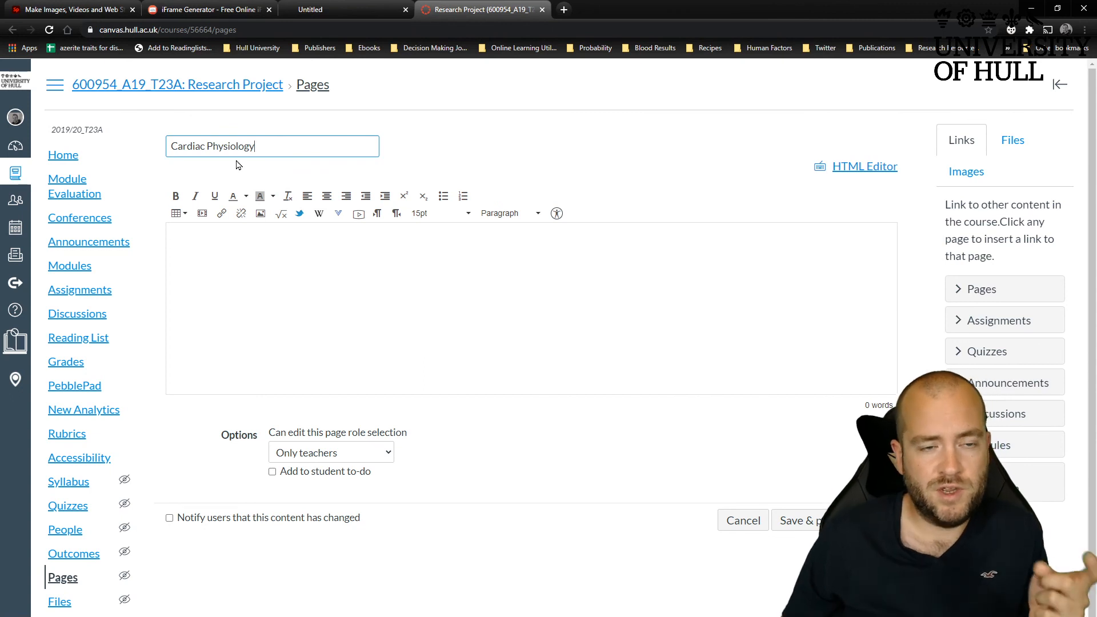
{"action": "left_click", "coordinate": [847, 166]}
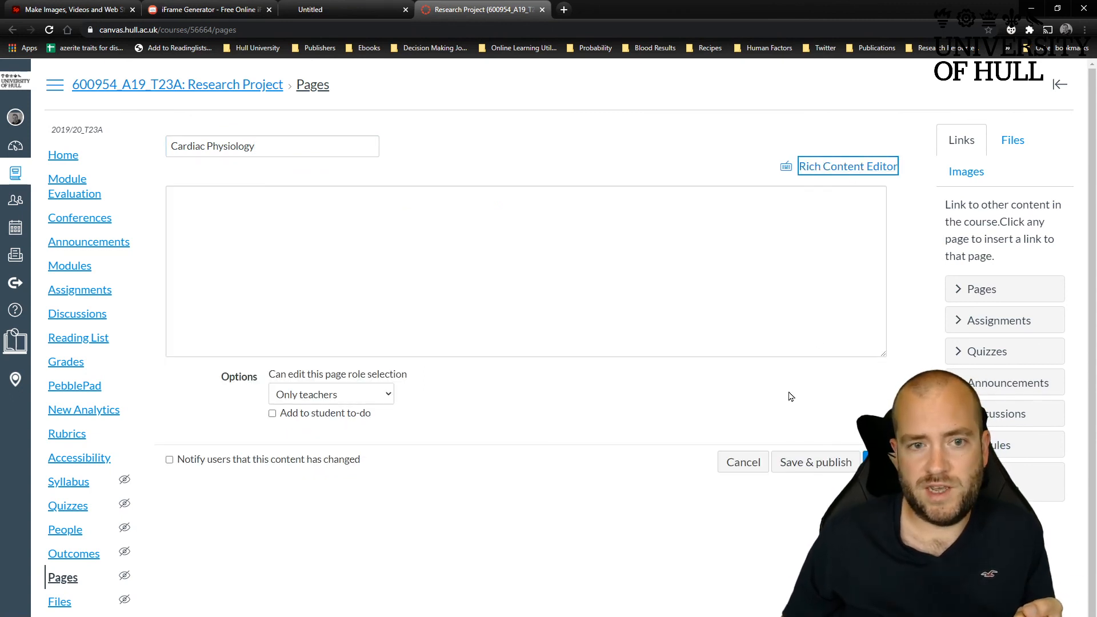
{"action": "left_click", "coordinate": [504, 238]}
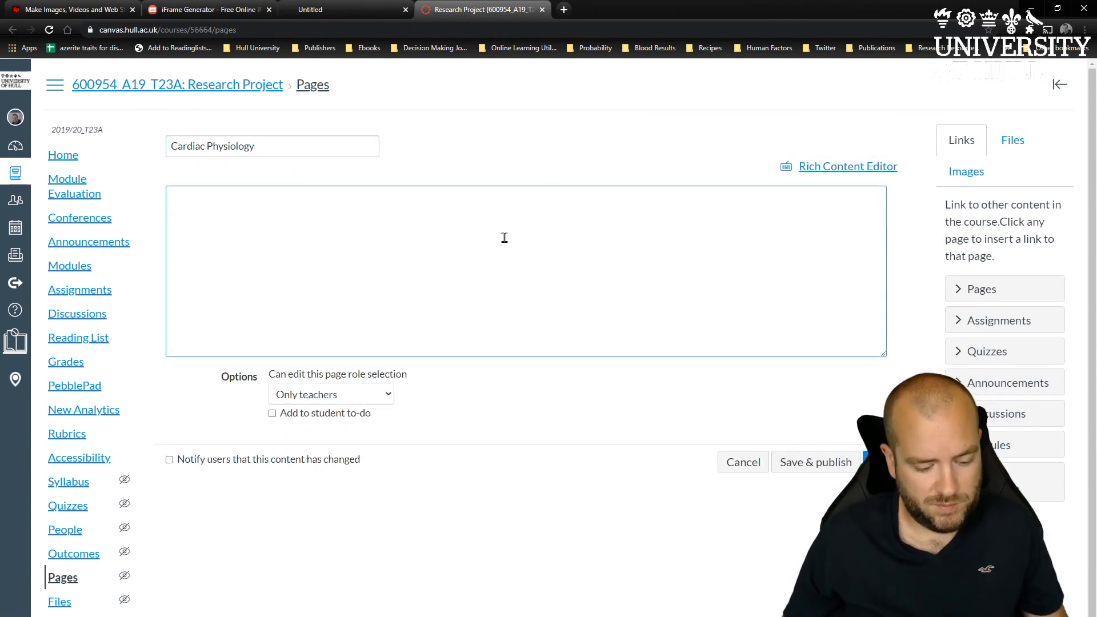
{"action": "key", "text": "ctrl+v"}
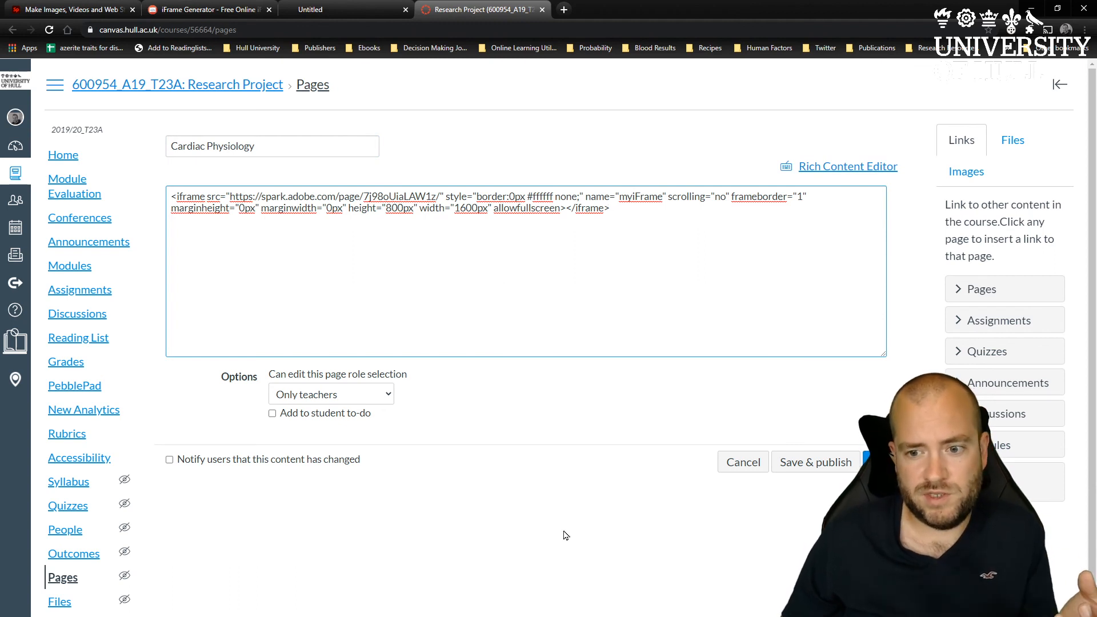
{"action": "left_click", "coordinate": [880, 462]}
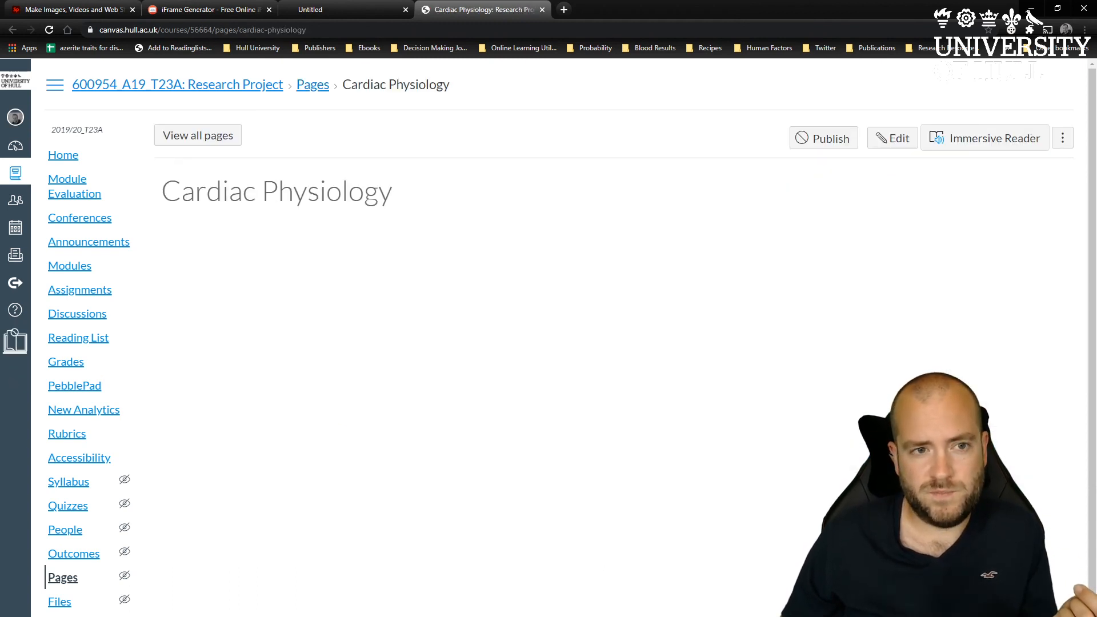
{"action": "scroll", "coordinate": [1093, 331], "scroll_direction": "down", "scroll_amount": 1}
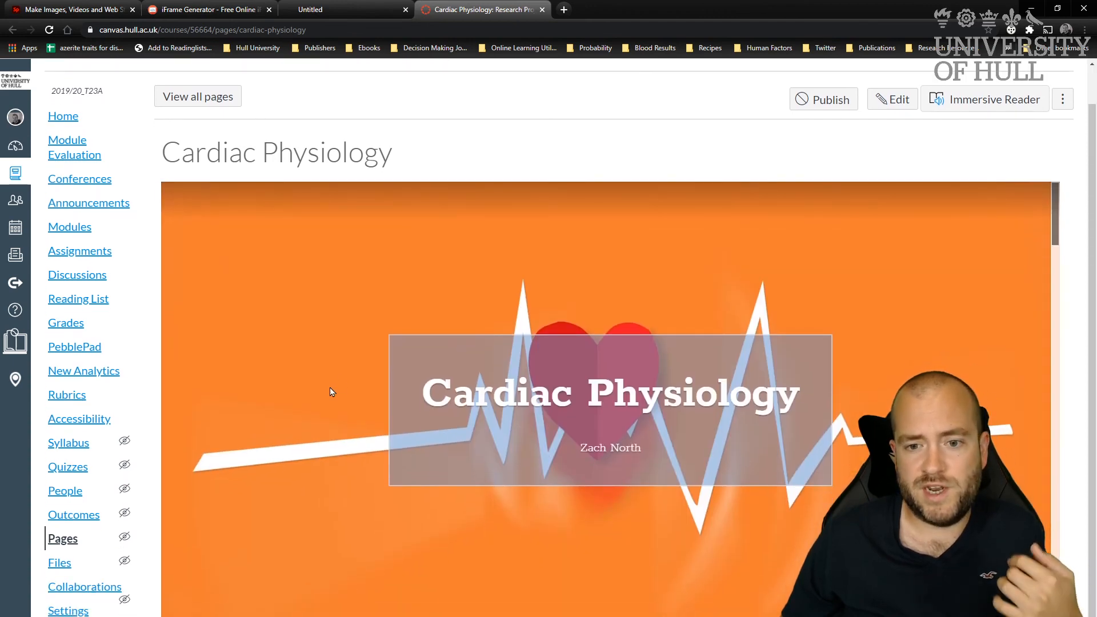
{"action": "scroll", "coordinate": [316, 334], "scroll_direction": "down", "scroll_amount": 10}
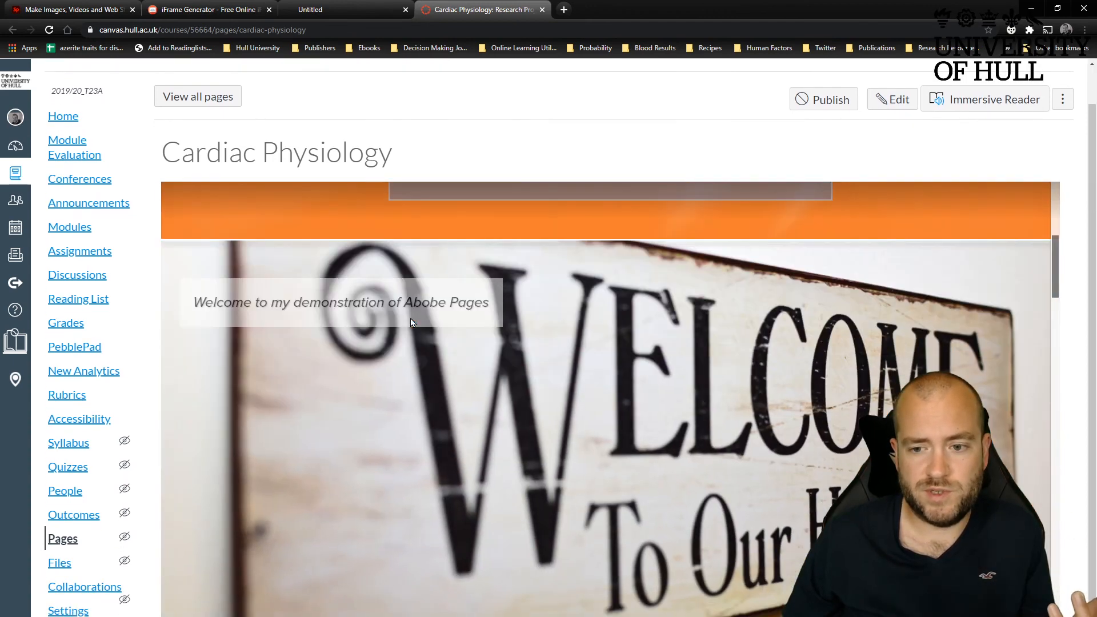